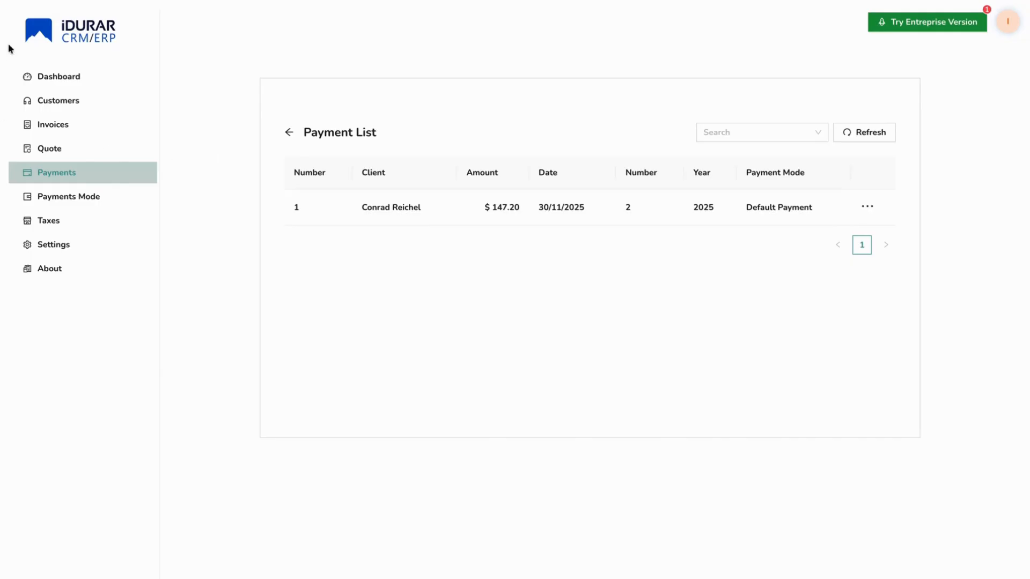
- Reload the iDURAR Payment List page
key(F5)
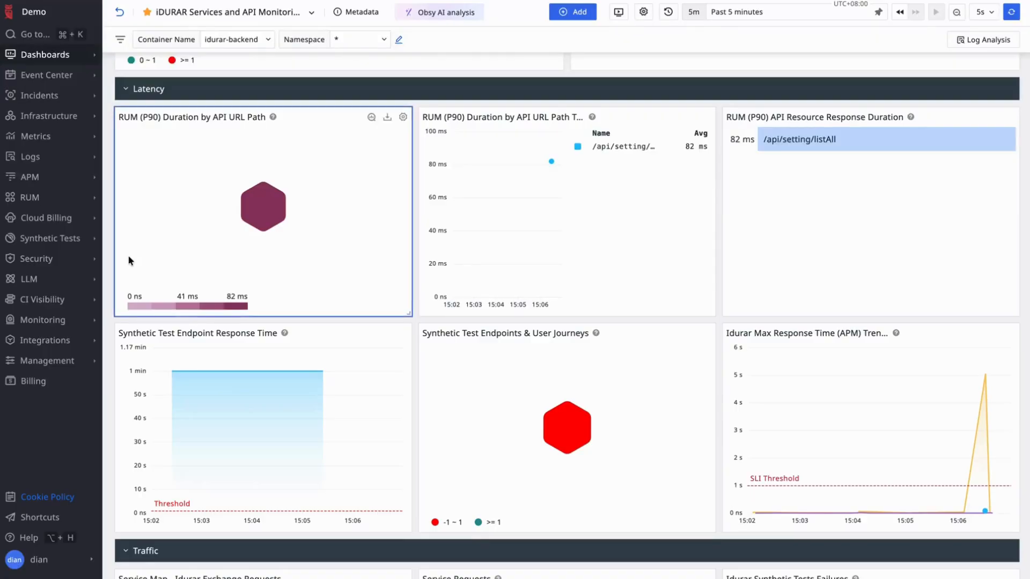
- Go to the Synthetic Tests task list and start creating a new test
click(58, 242)
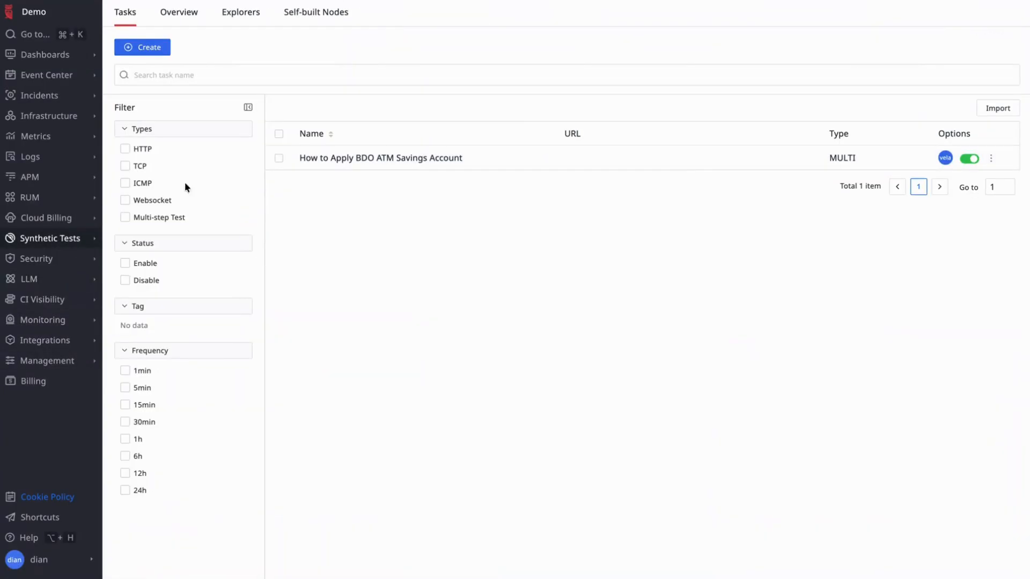
click(156, 48)
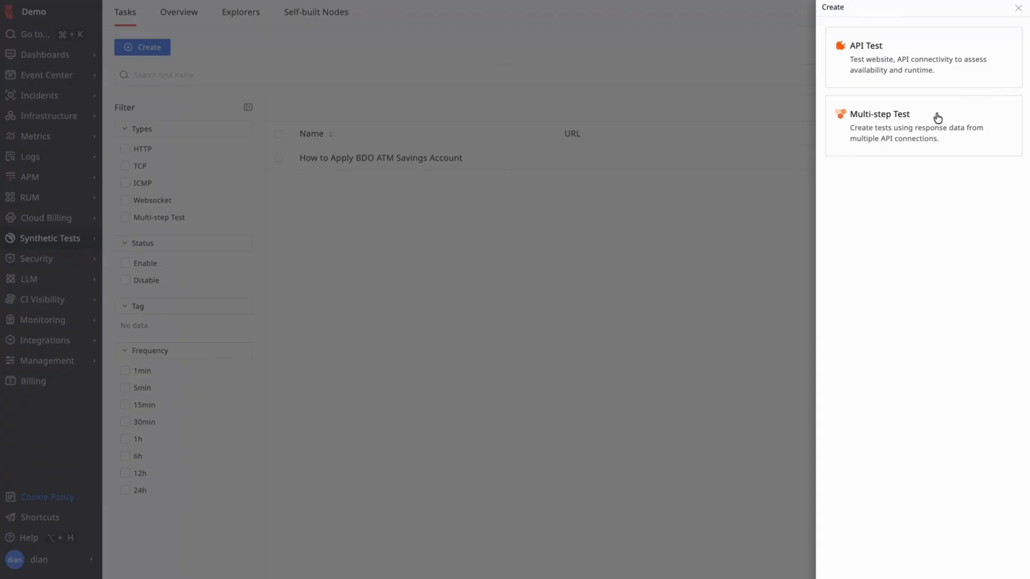
- Create multi-step test 'ldurar List Payment' running from Singapore every 1 minute, then continue
click(900, 128)
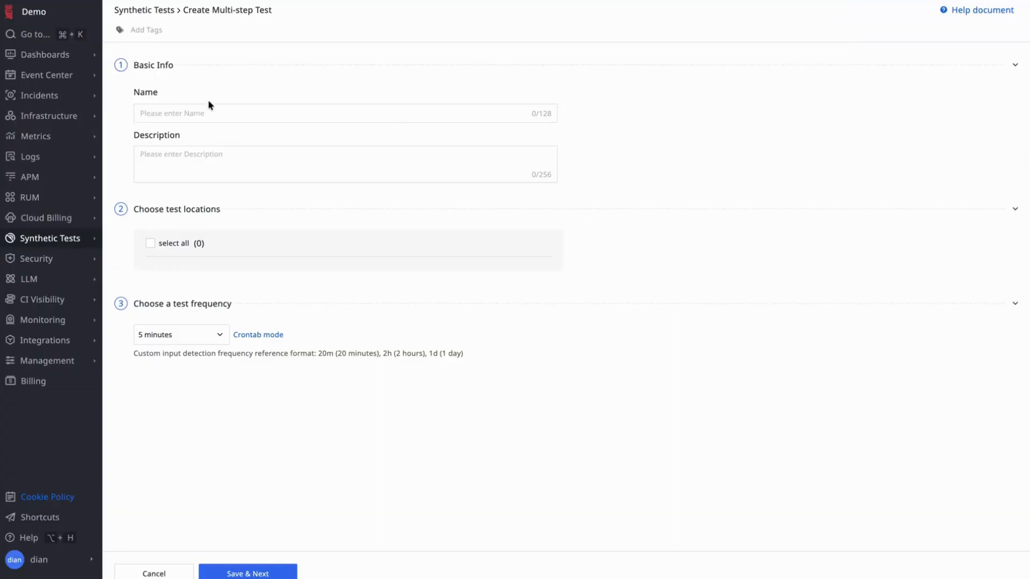
click(208, 113)
text(l)
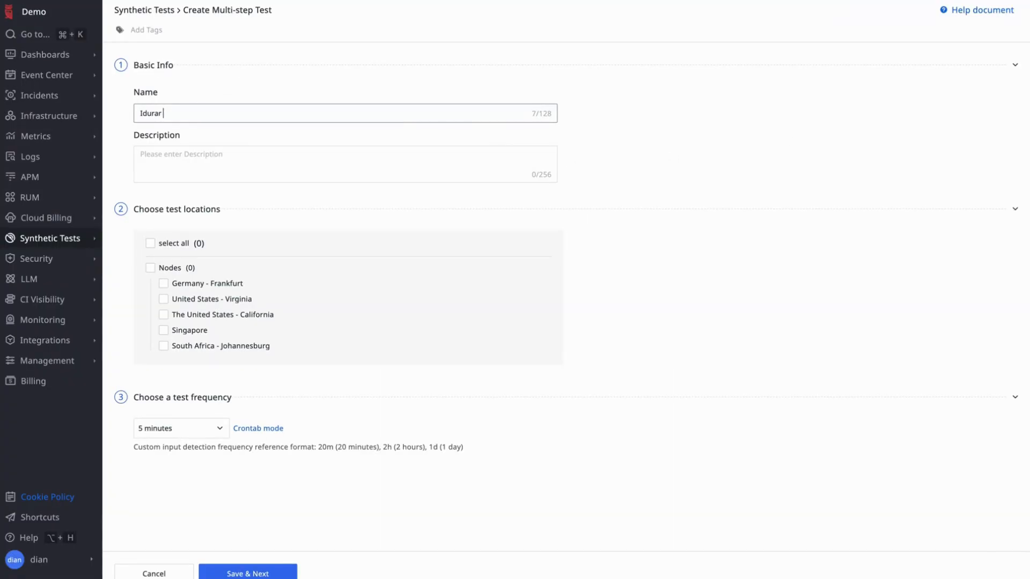
text(durar List Payments)
click(164, 330)
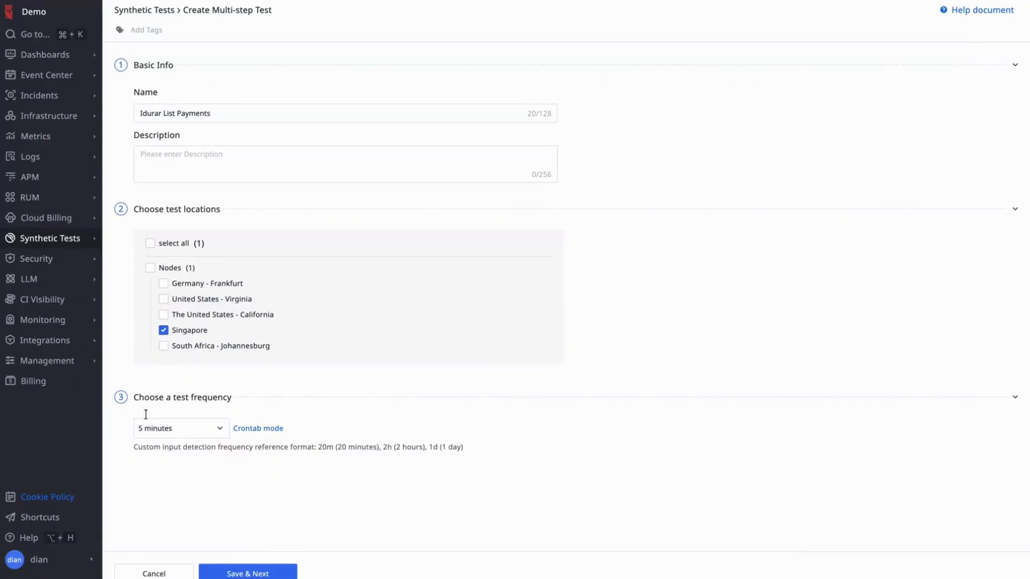
click(218, 428)
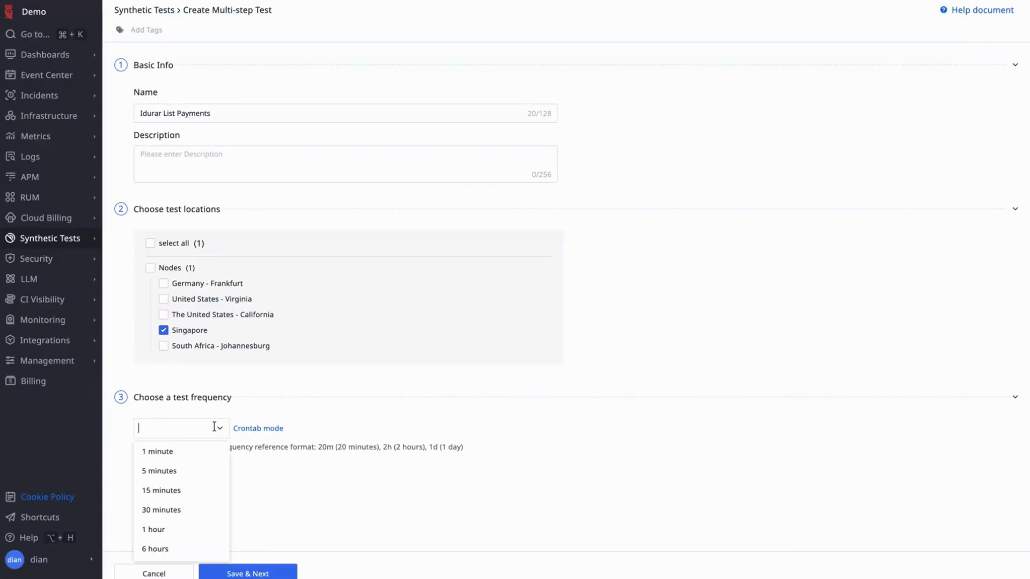
click(188, 455)
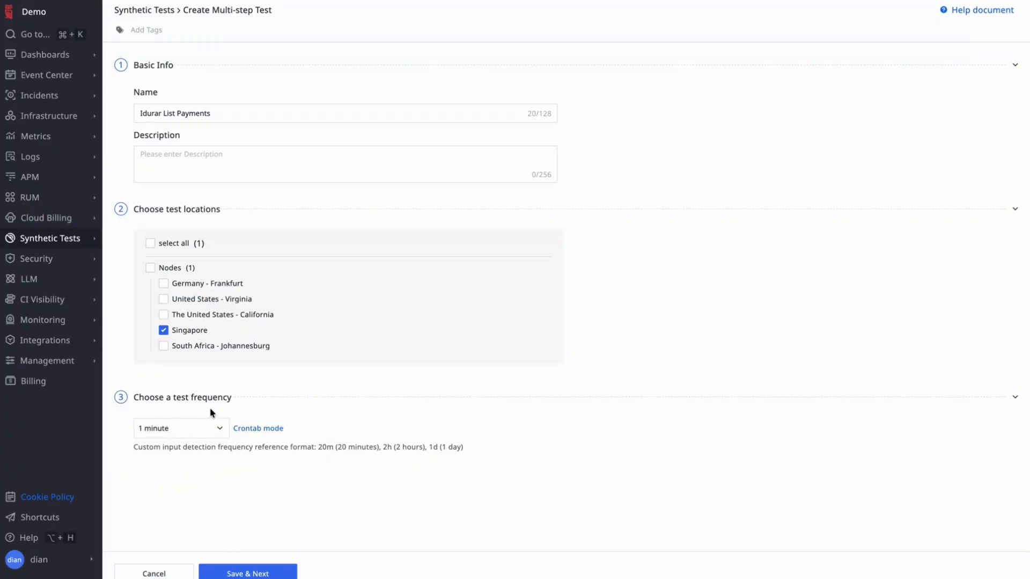
click(218, 429)
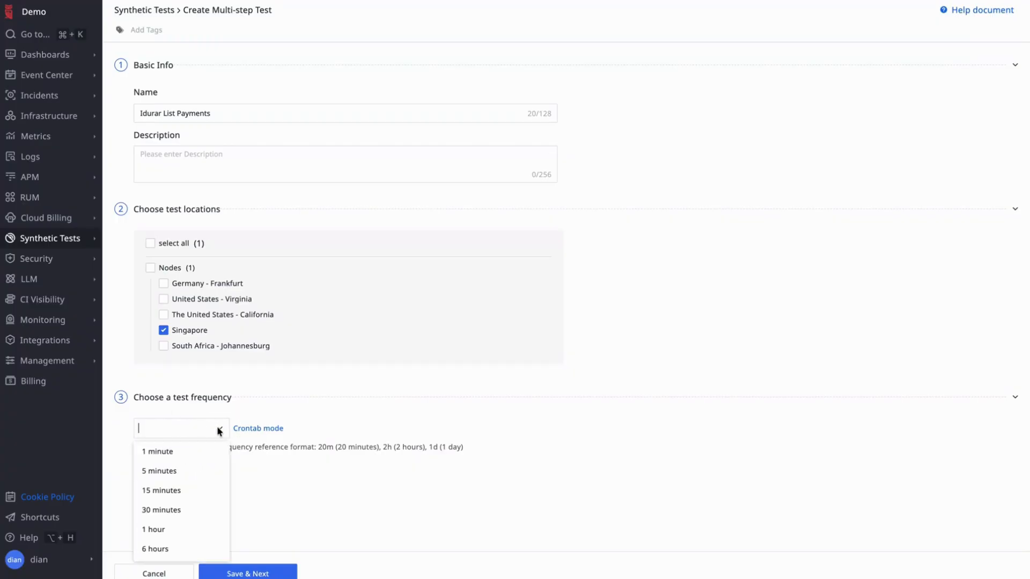
click(321, 498)
click(267, 570)
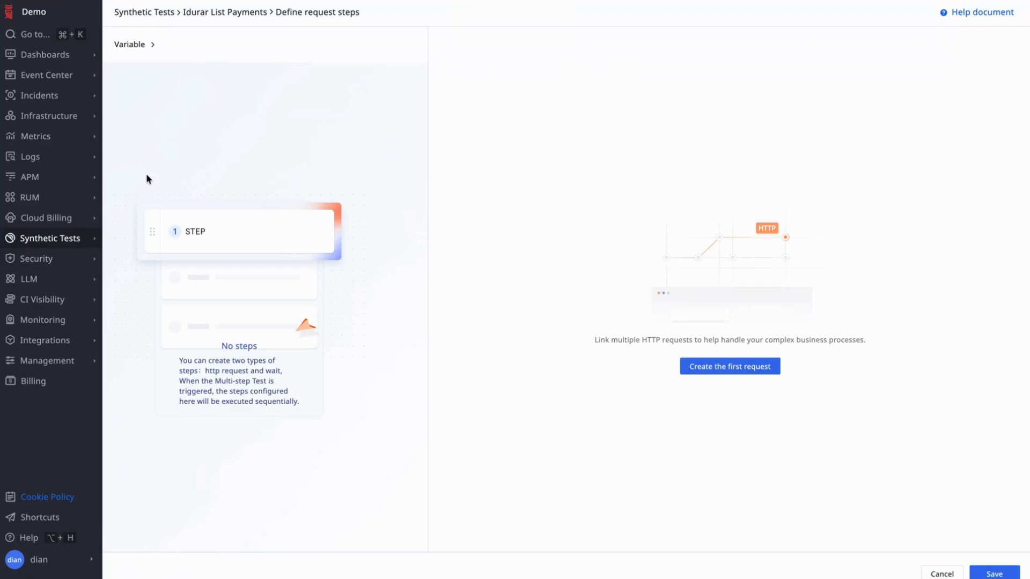
- Add the first request step, named Login, using the POST method
click(756, 366)
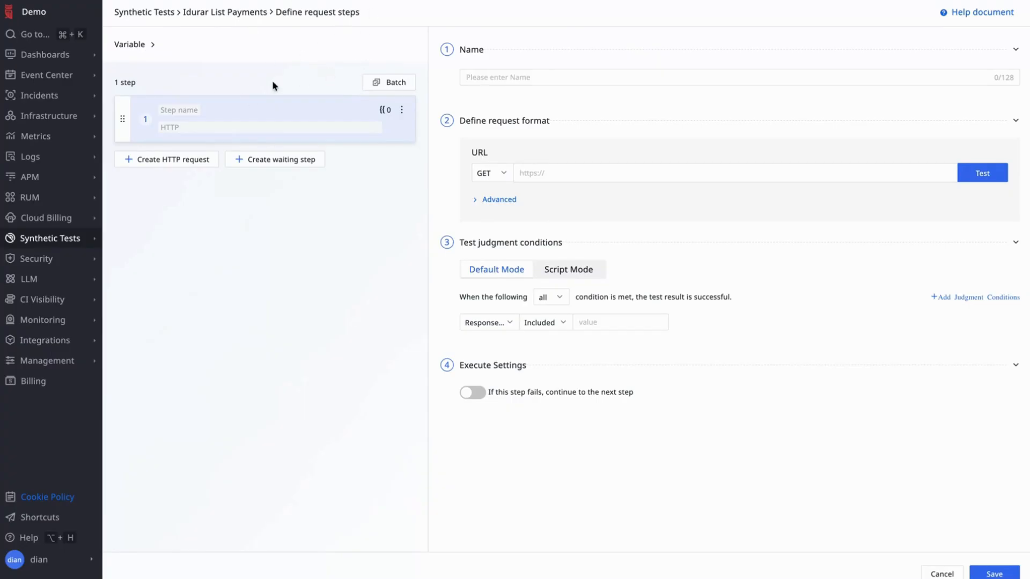
click(191, 114)
click(508, 76)
text(Login)
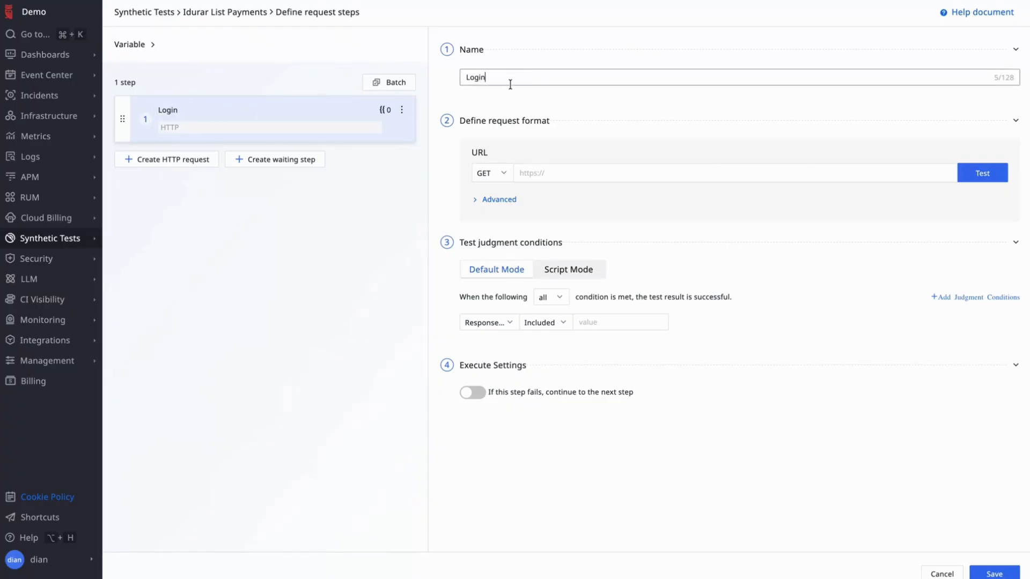
click(498, 183)
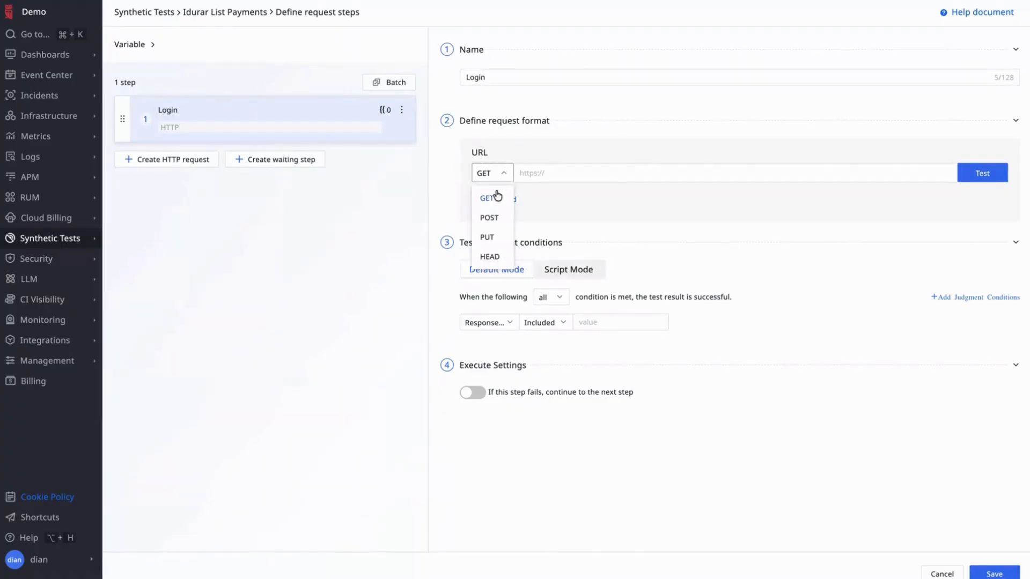
click(497, 219)
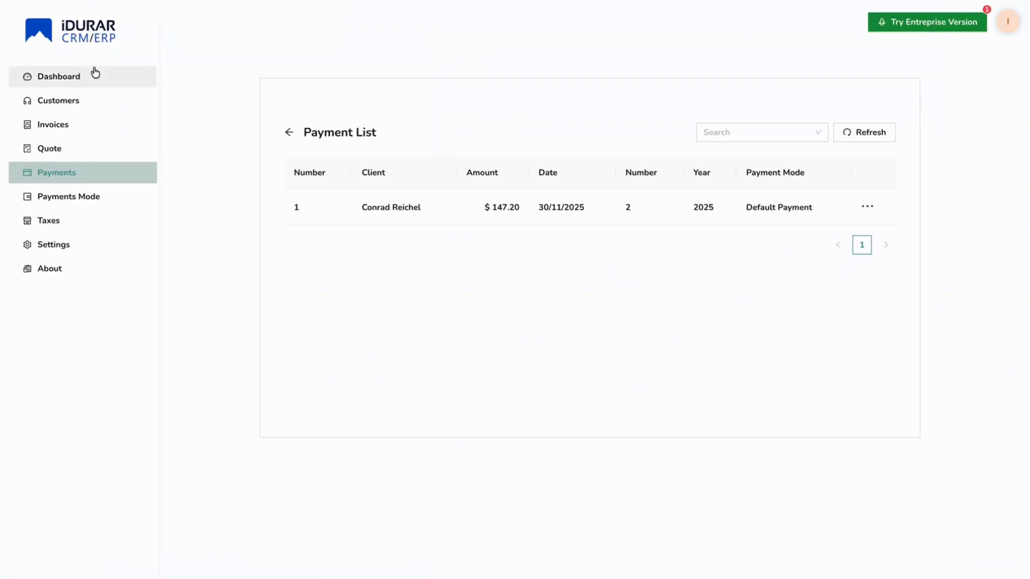
- Log out of iDURAR from the dashboard's account menu
click(95, 74)
click(1009, 24)
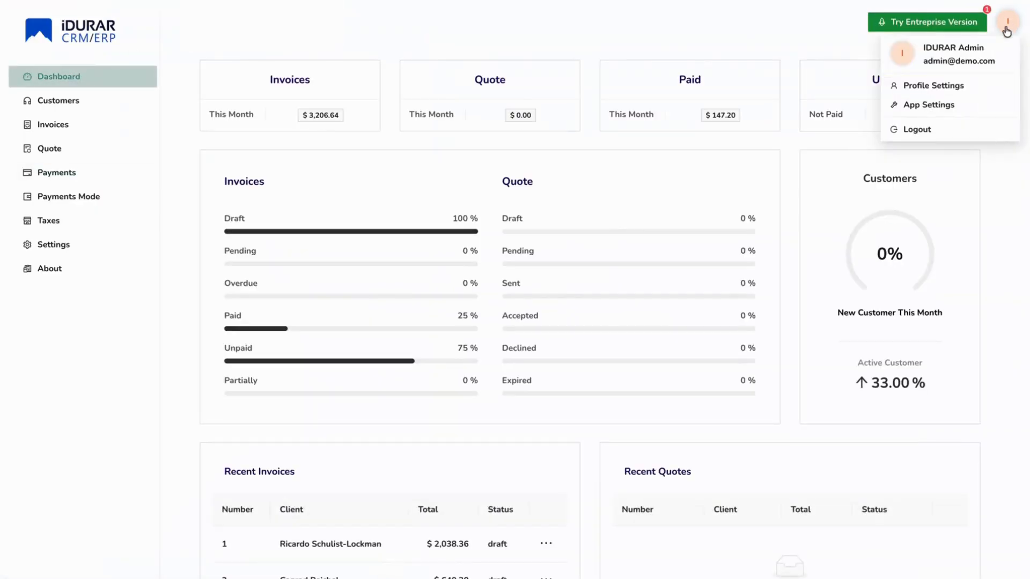
click(926, 135)
- Fill in the demo sign-in email and password, then open the browser's developer tools
click(731, 153)
text(admin@demo.com)
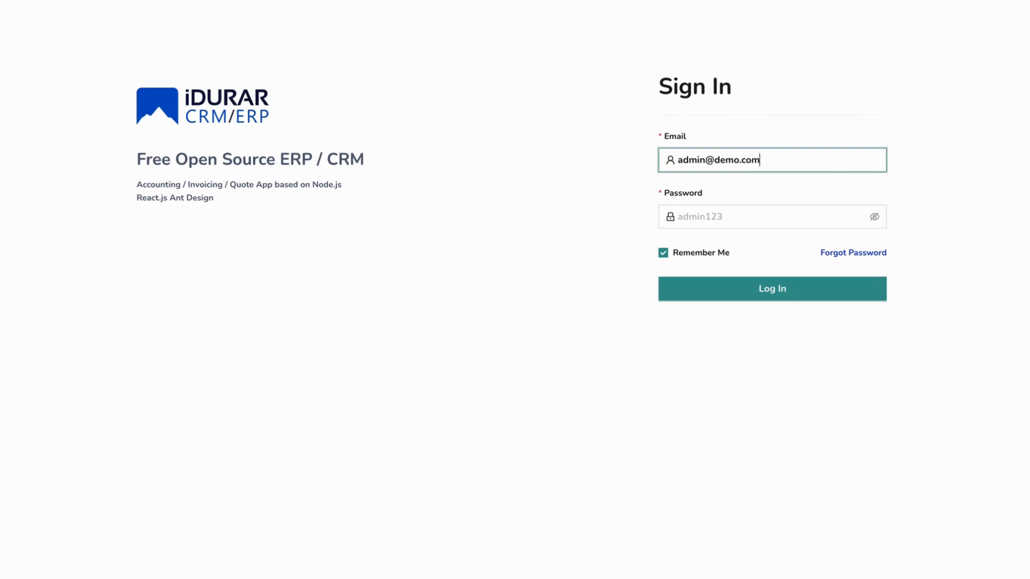
click(709, 218)
text(admin123)
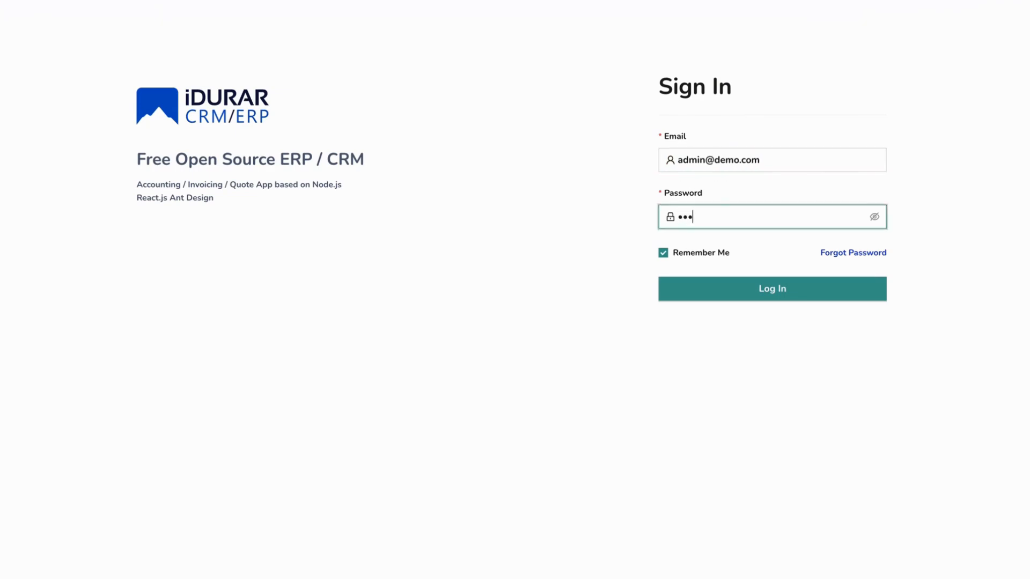
right_click(981, 205)
click(835, 449)
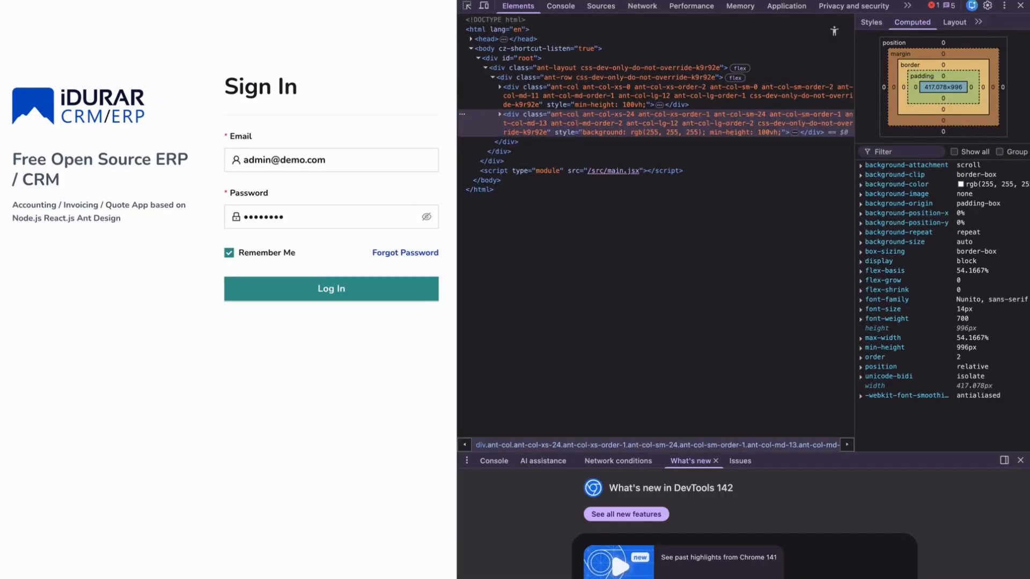
- Log in to iDURAR with the Network panel recording, dismissing the password breach warning
click(642, 6)
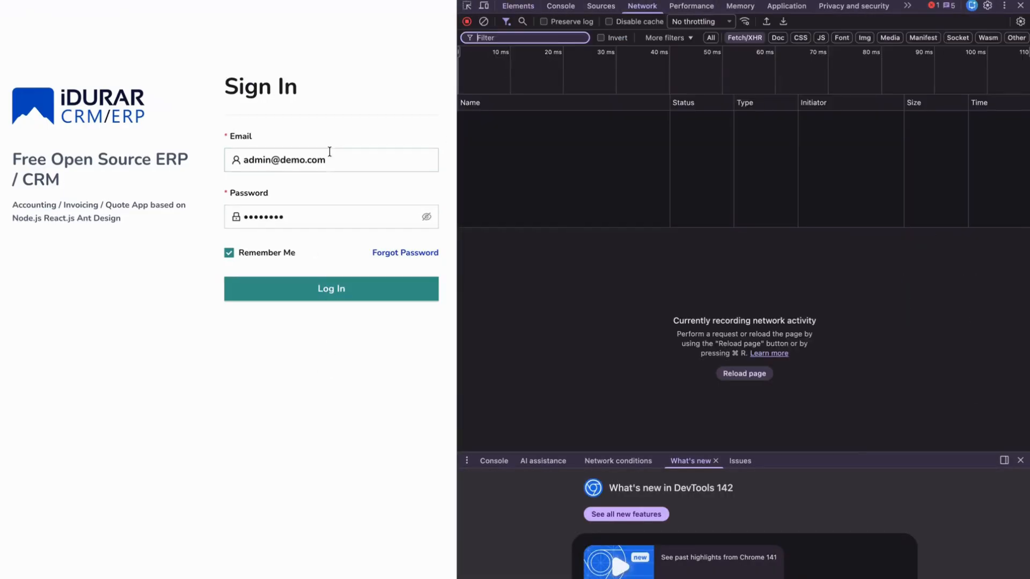
click(361, 288)
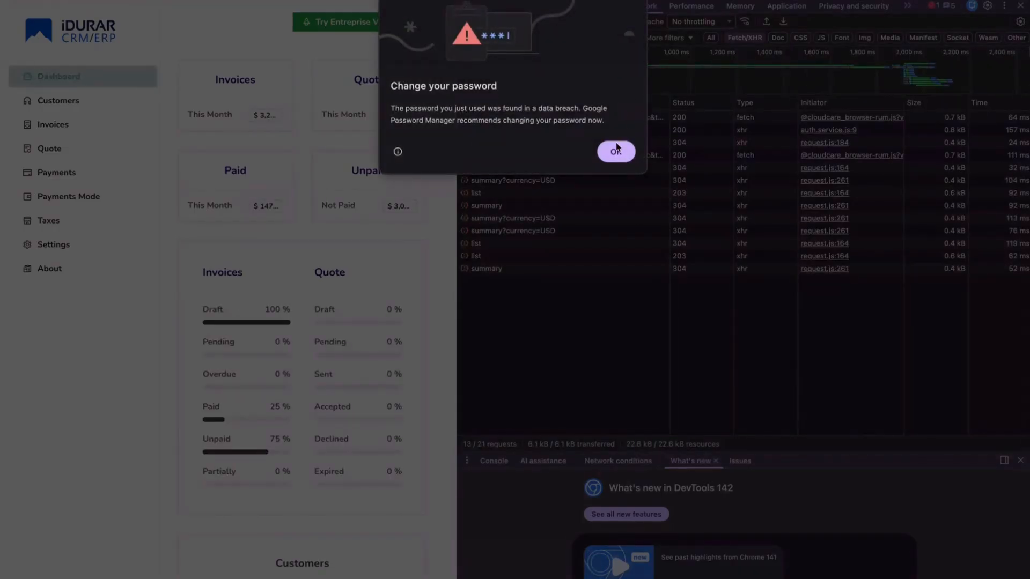
click(616, 144)
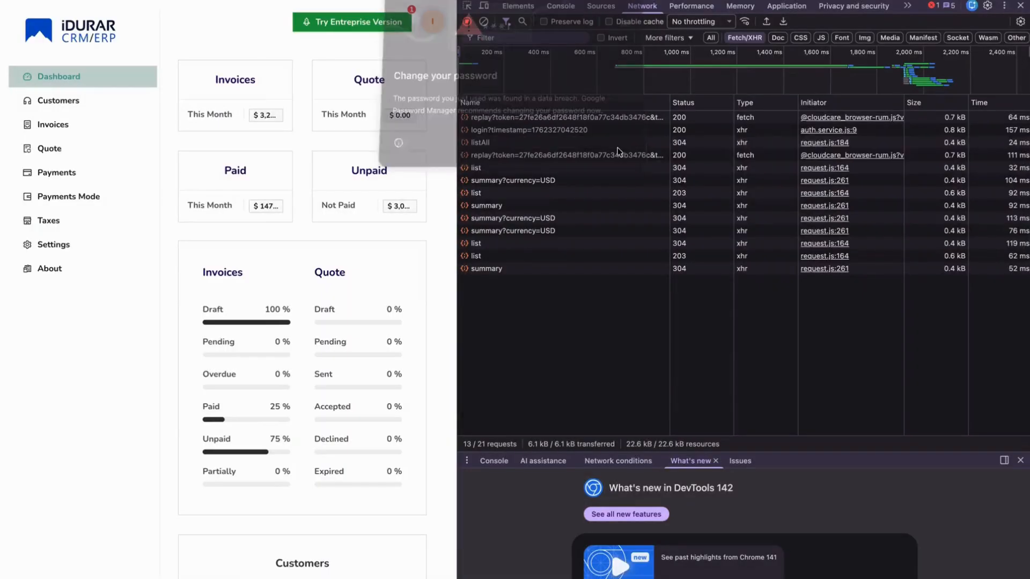
- Inspect the login request's headers, payload and response, then select its Request URL
click(528, 130)
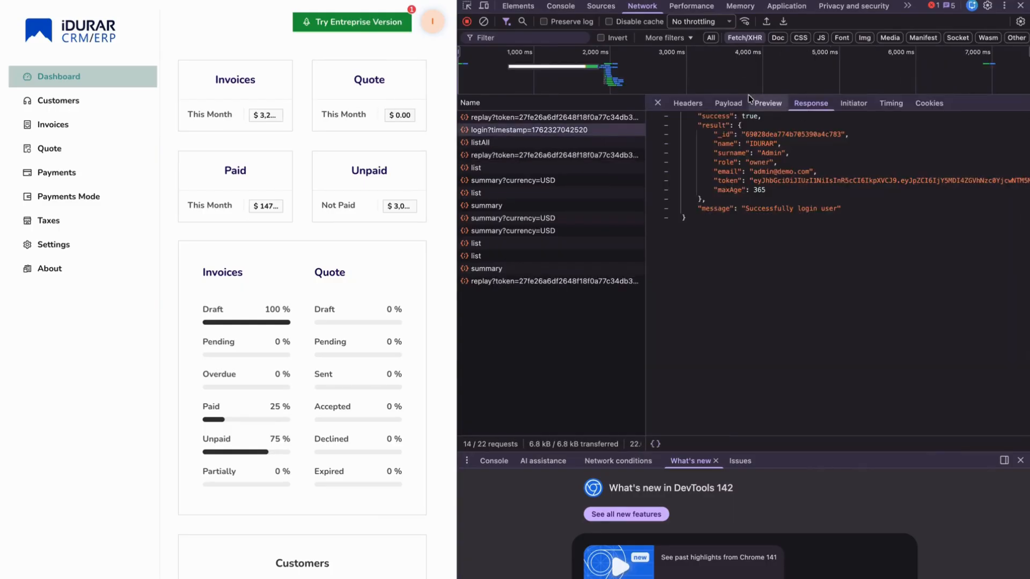
click(687, 103)
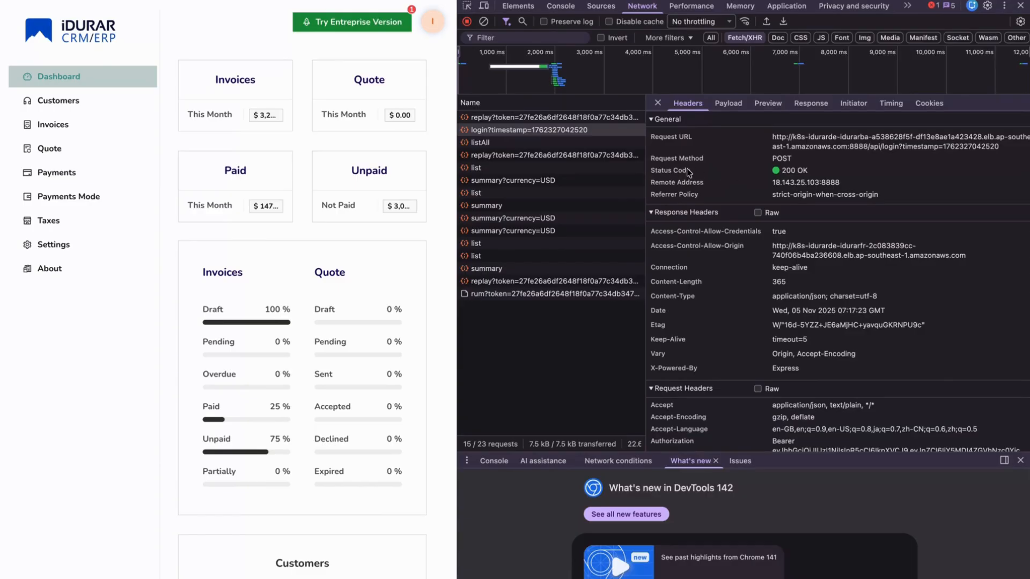
click(727, 103)
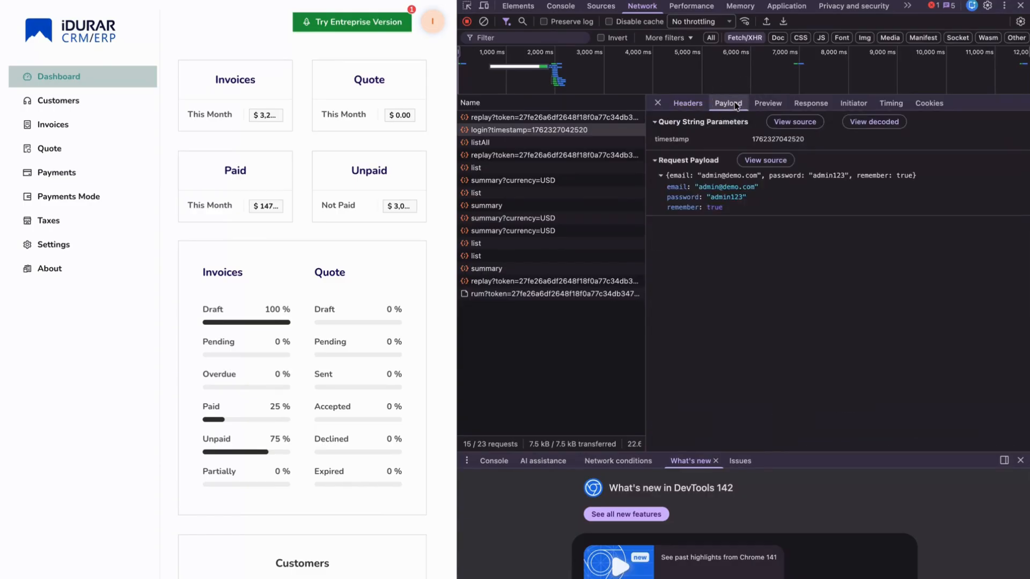
click(809, 104)
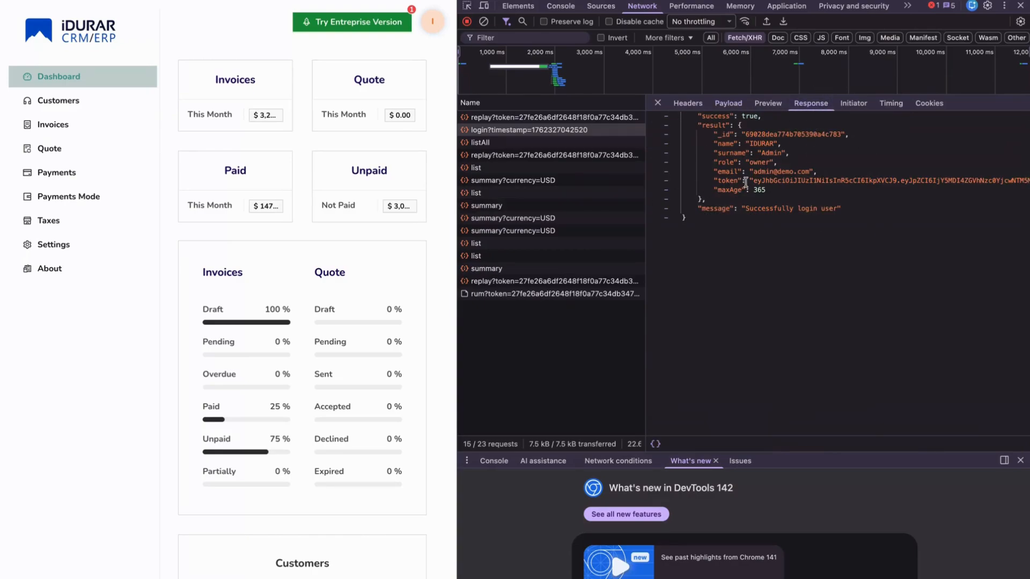
click(767, 190)
click(689, 104)
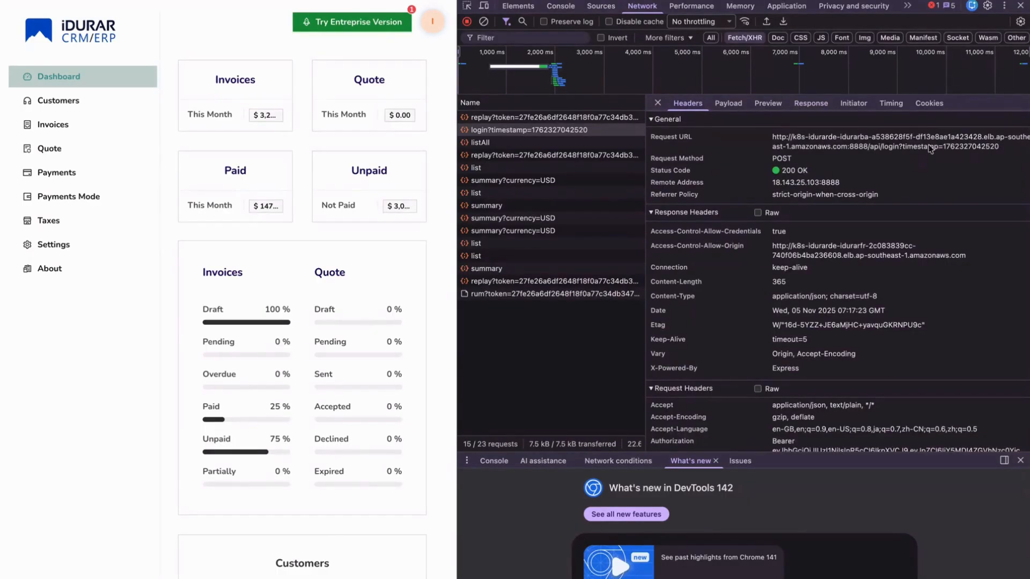
drag(899, 147, 769, 138)
key(ctrl+c)
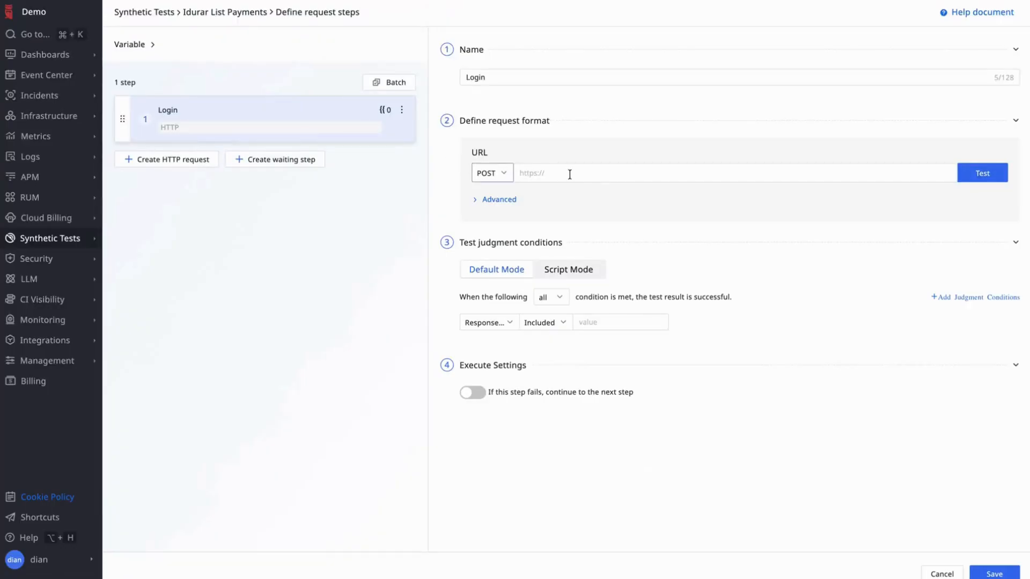
- Paste the /api/login URL into the Login step and set the request body type to JSON
click(570, 175)
key(ctrl+v)
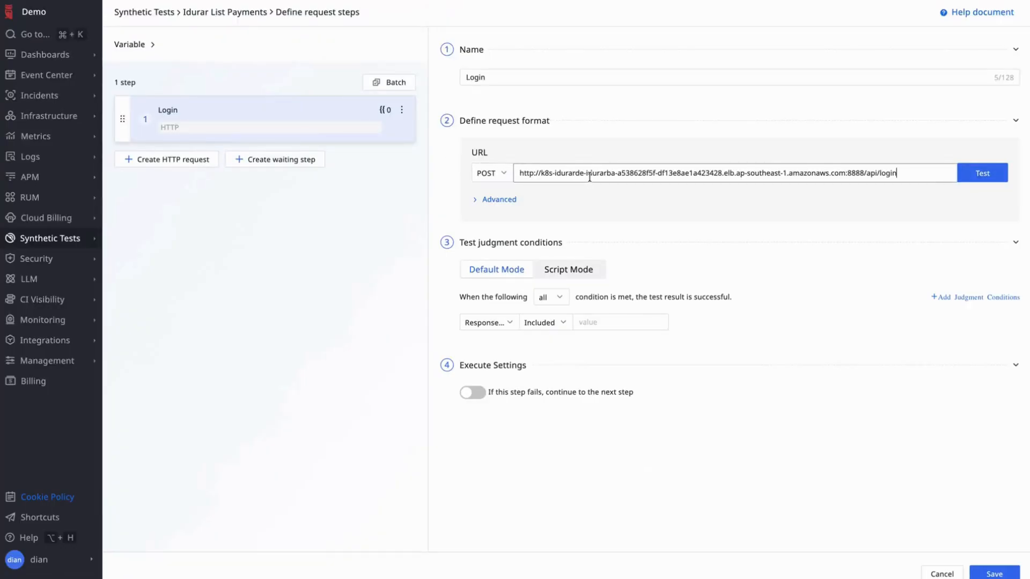
click(504, 206)
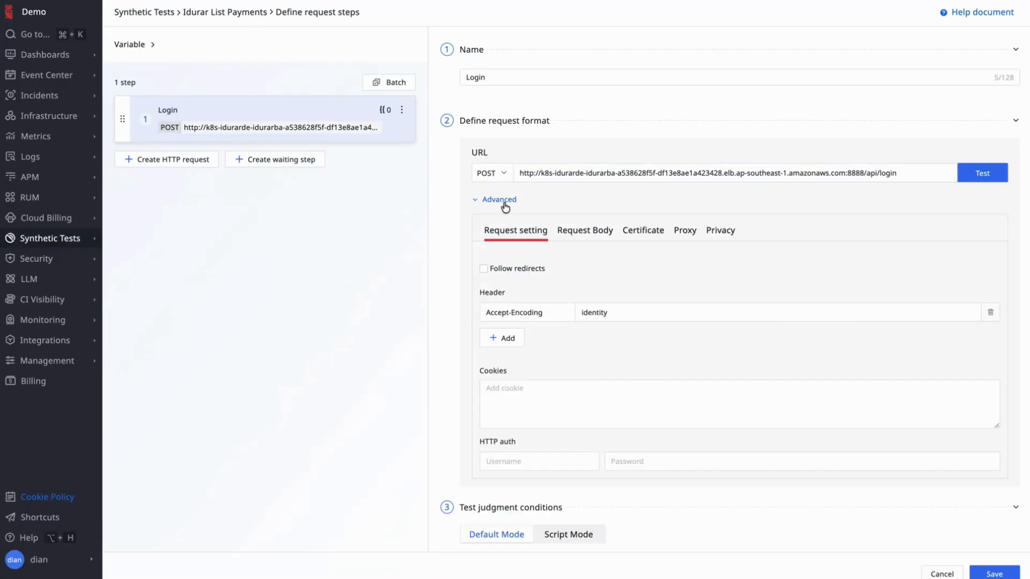
click(599, 232)
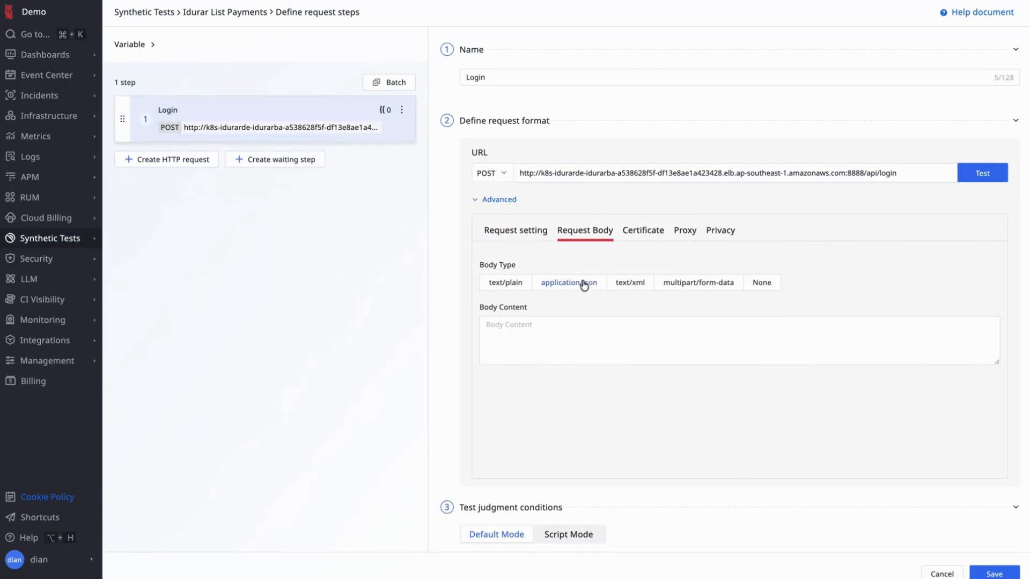
click(583, 283)
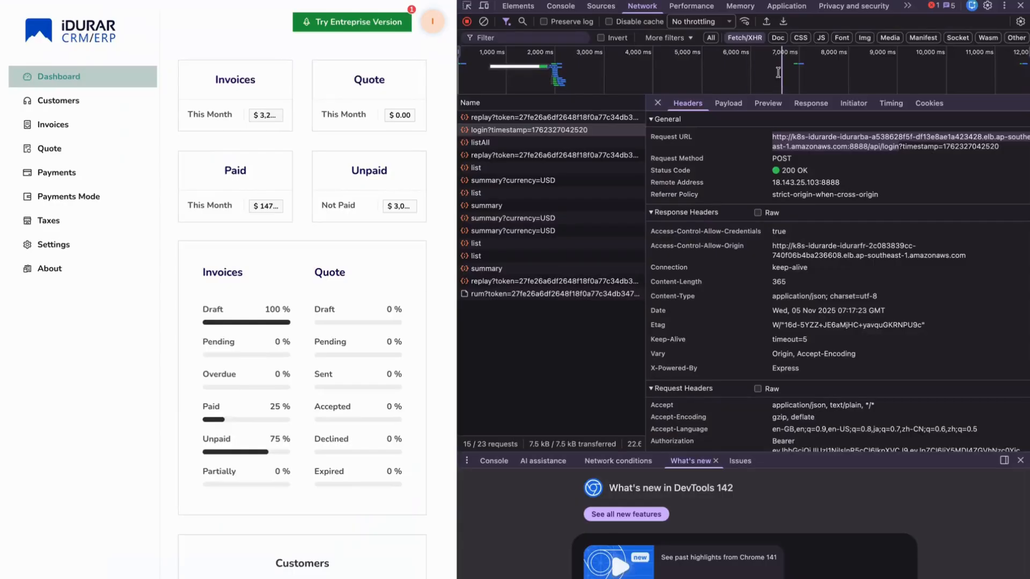
- Copy the login payload object from DevTools into the body content and run a test
click(728, 103)
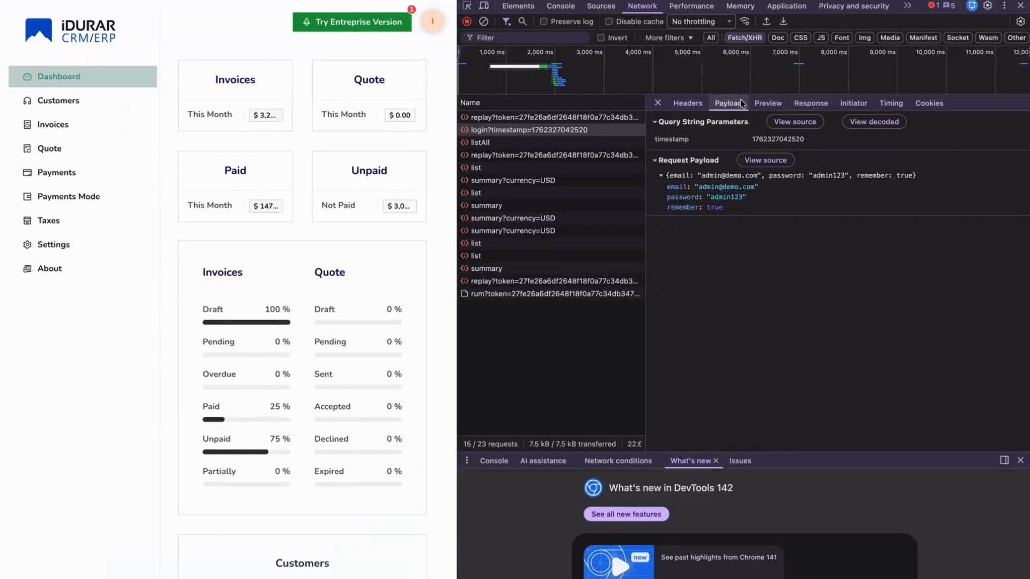
right_click(755, 176)
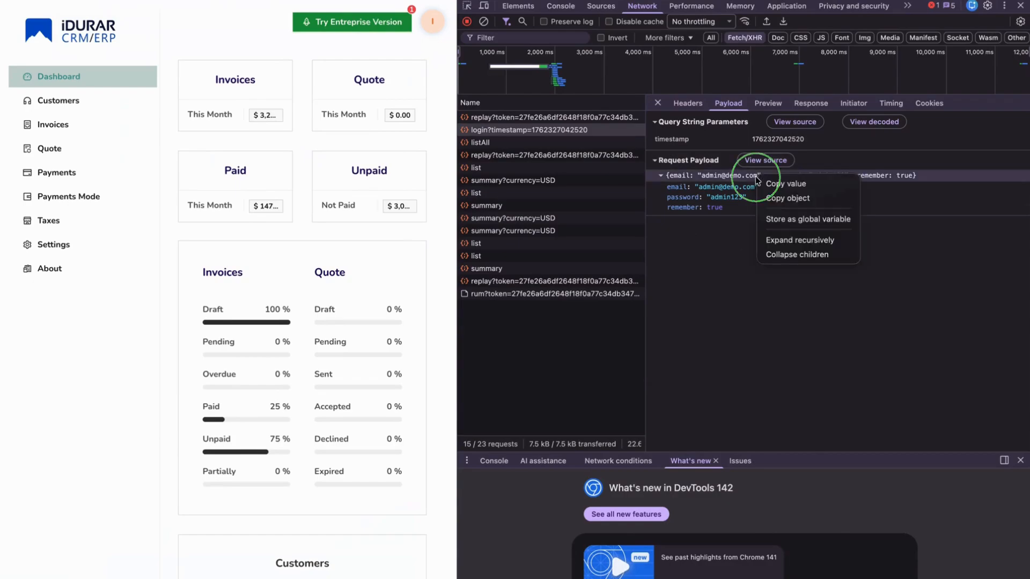
click(780, 198)
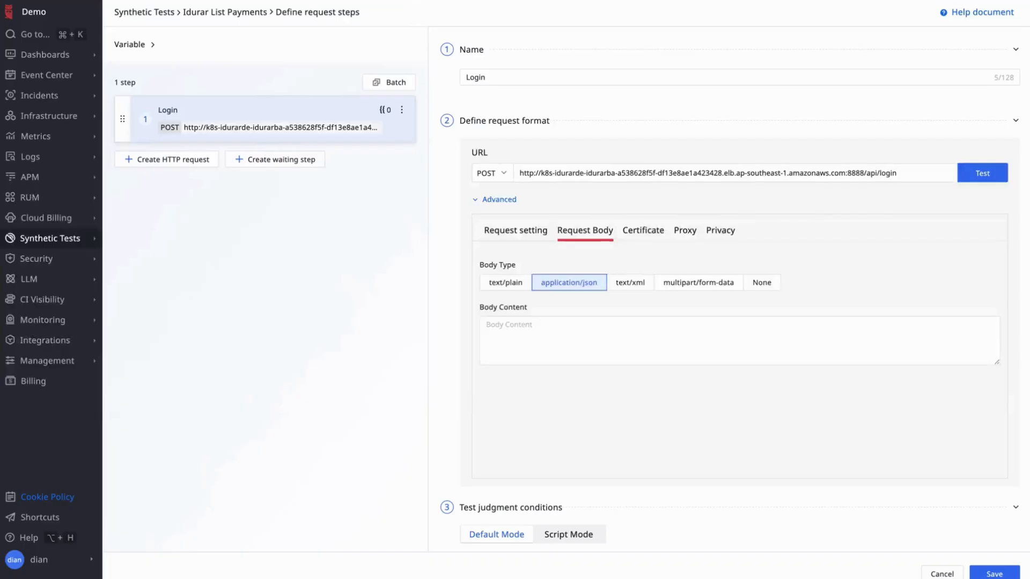
click(585, 335)
key(ctrl+v)
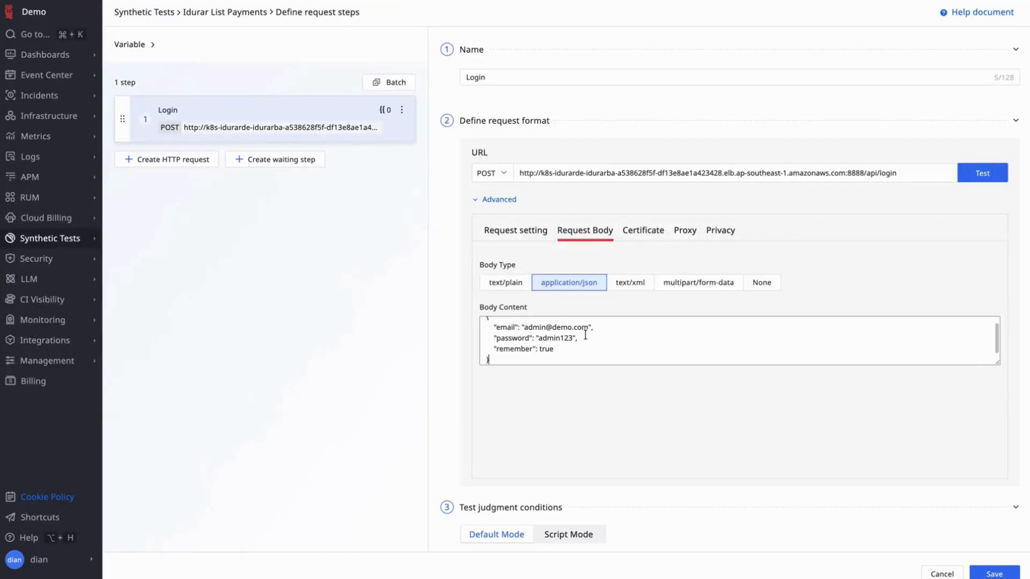
scroll(829, 239, down, 3)
scroll(829, 241, up, 1)
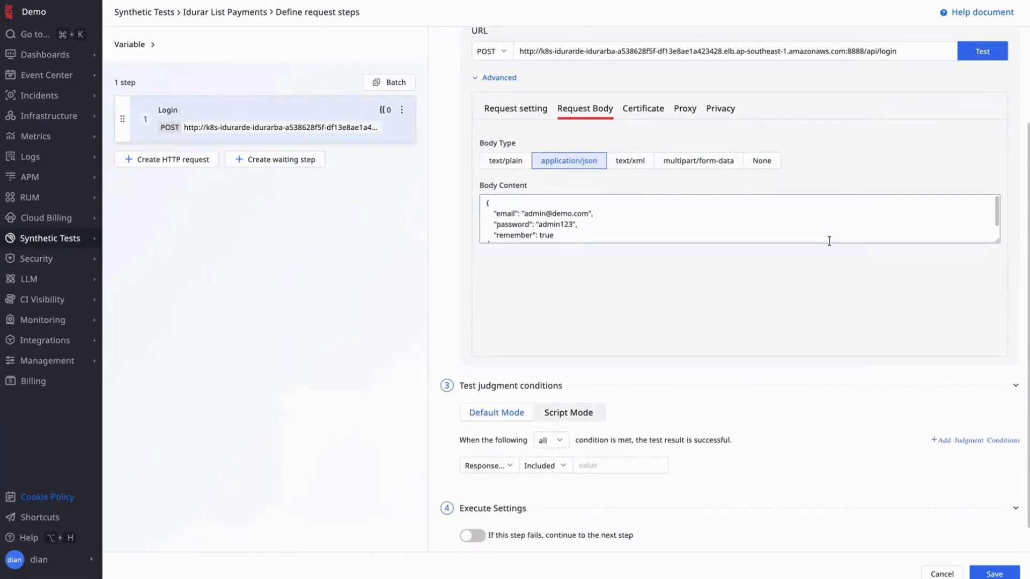
click(987, 52)
scroll(699, 344, down, 1)
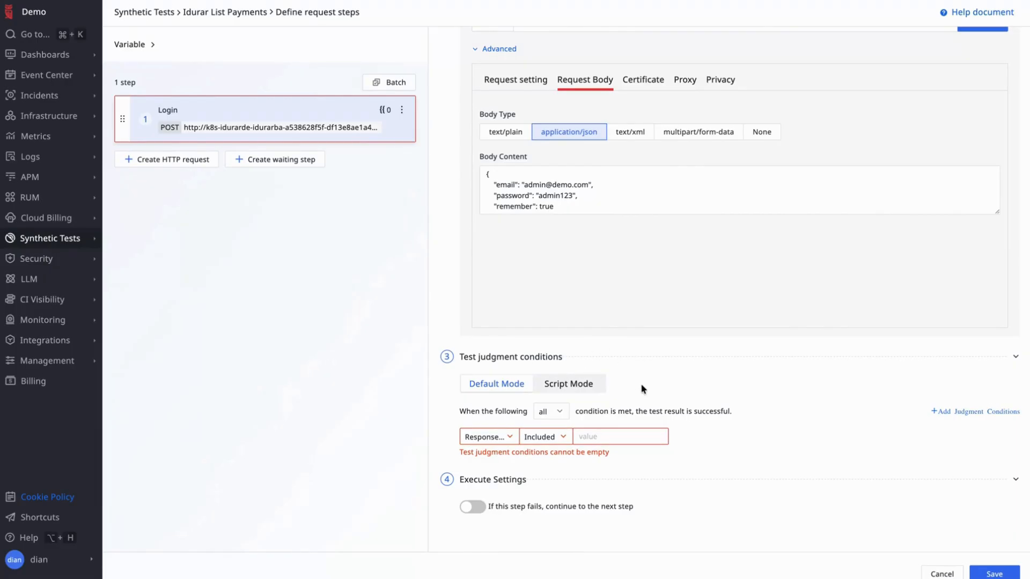
- Switch judgment to Script Mode and paste a script storing the result token on status 200
click(590, 387)
scroll(677, 373, down, 2)
scroll(676, 373, down, 3)
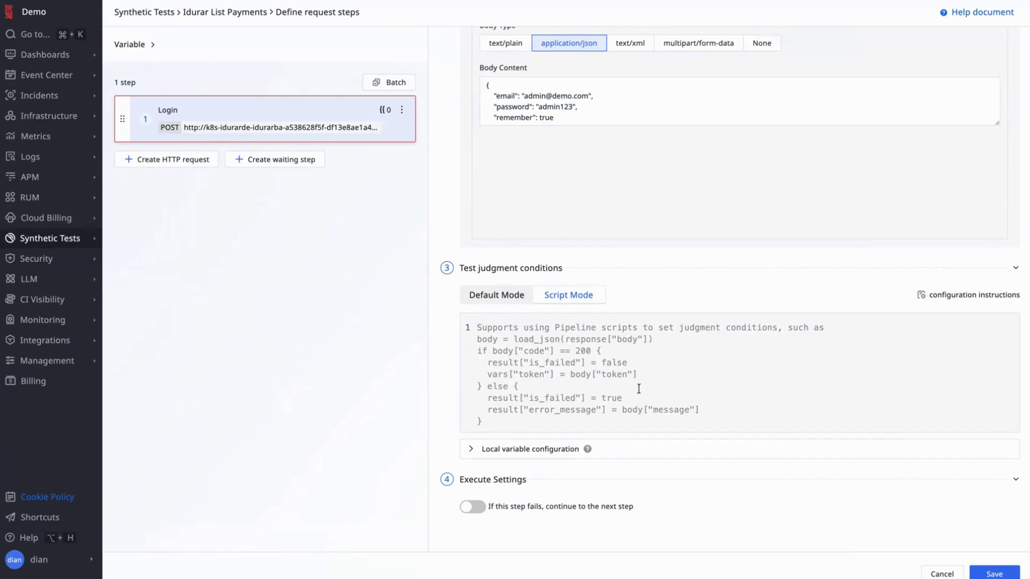
key(super+v)
click(754, 364)
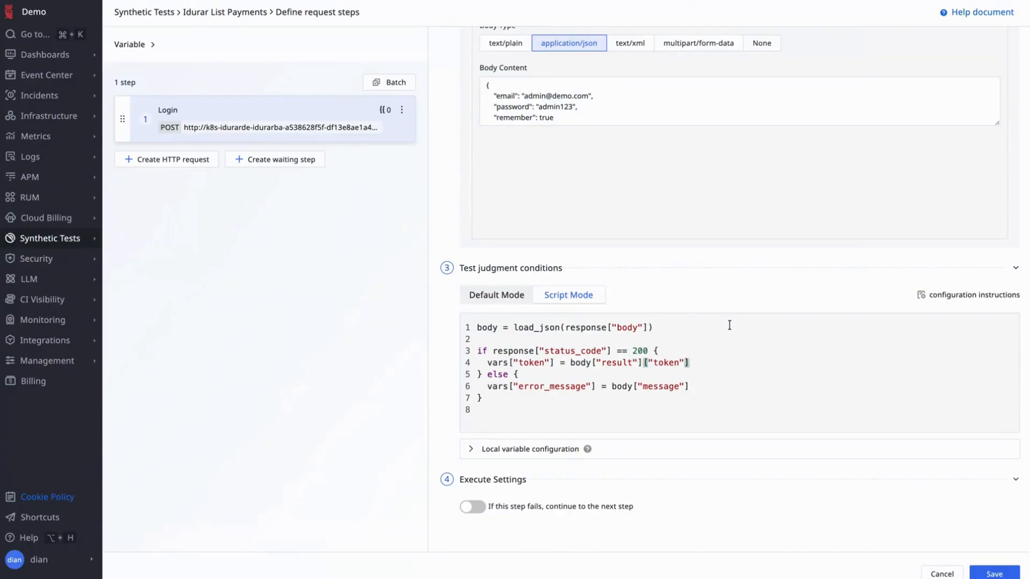
scroll(730, 325, up, 1)
scroll(729, 329, up, 5)
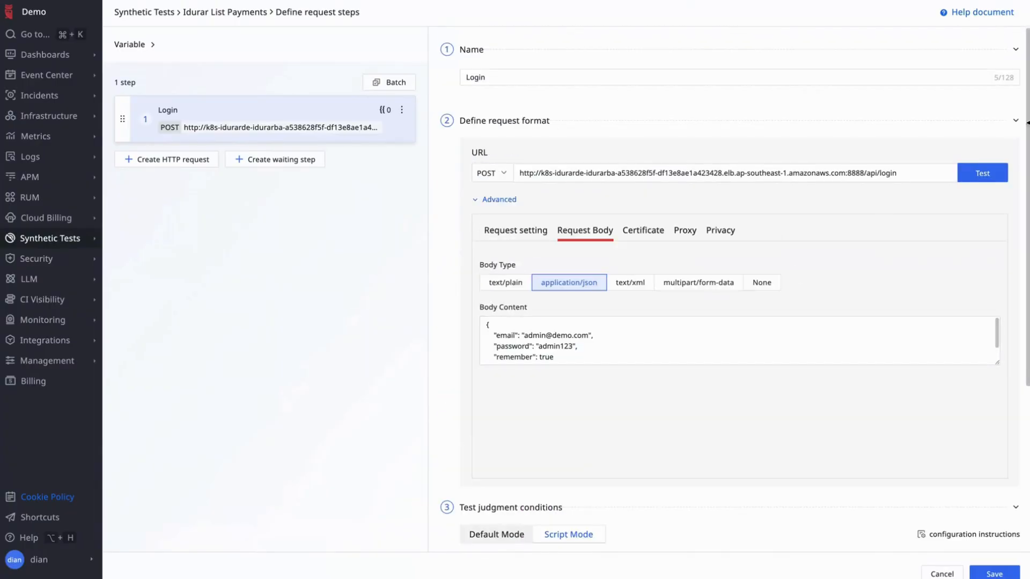
- Test the Login request and collapse the result details
click(986, 172)
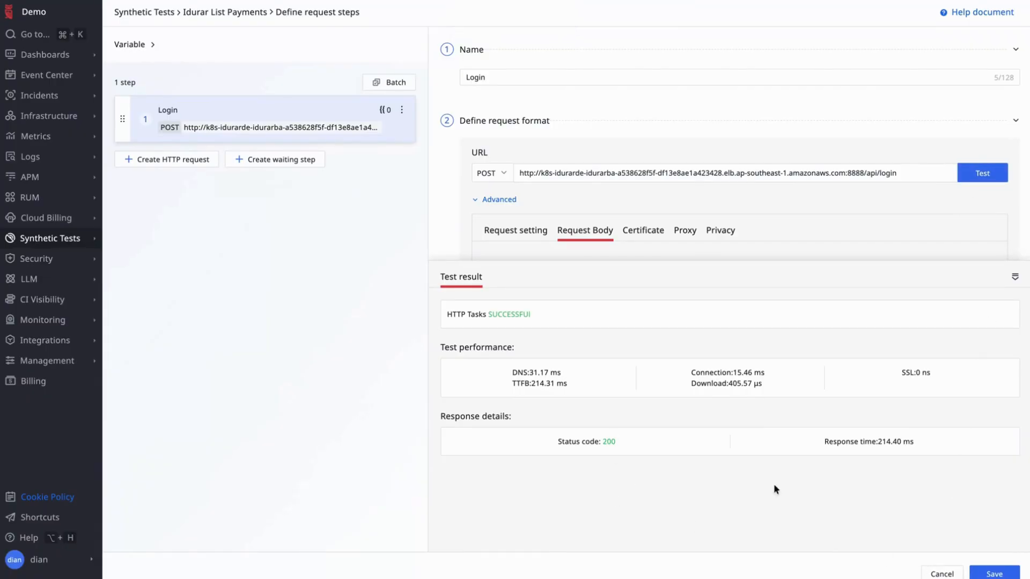
click(1015, 277)
scroll(738, 353, down, 4)
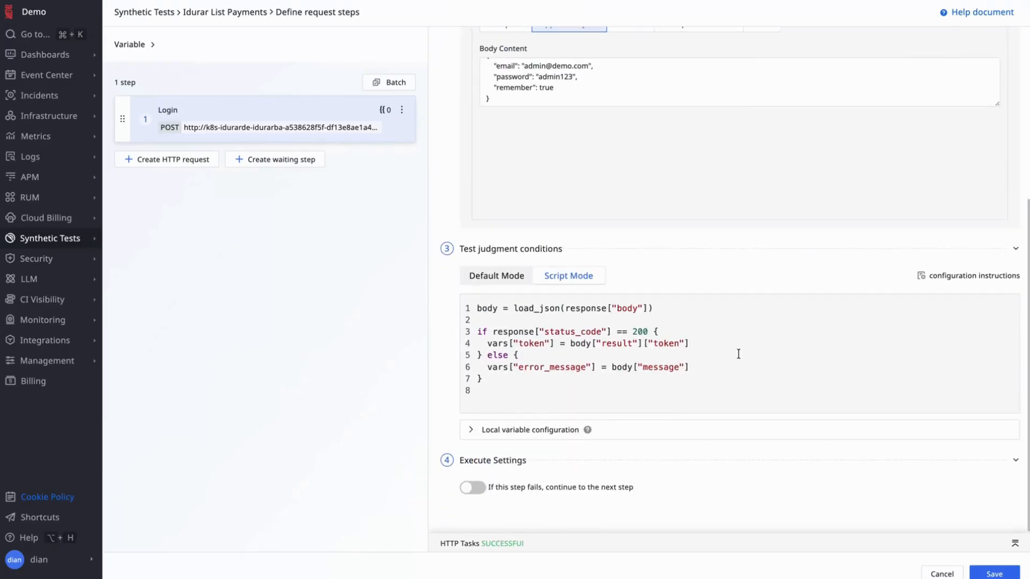
- Define a local variable TOKEN mapped to the script's token value and save it
click(470, 430)
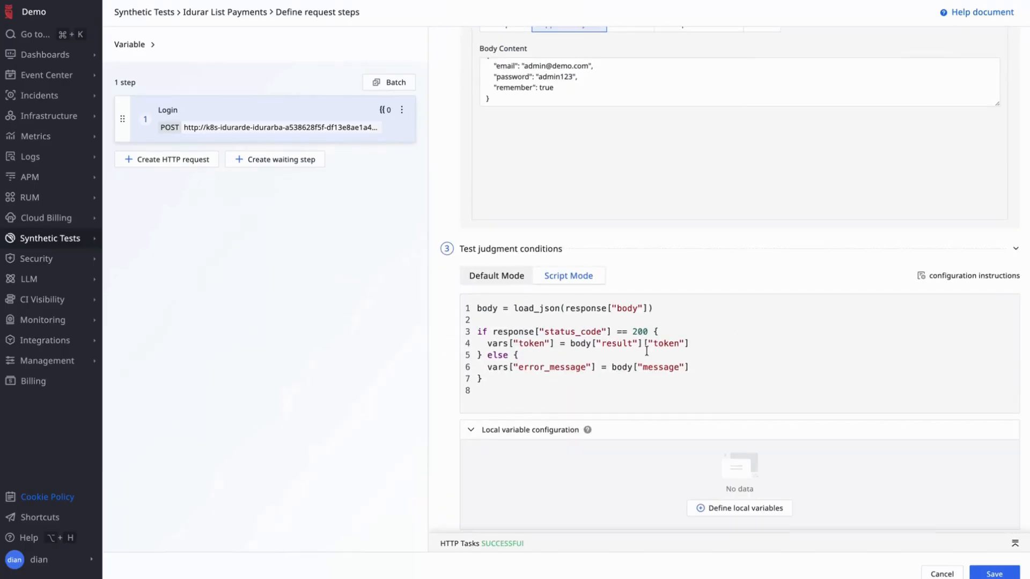
scroll(646, 352, down, 2)
click(719, 419)
click(514, 129)
text(TOKEN)
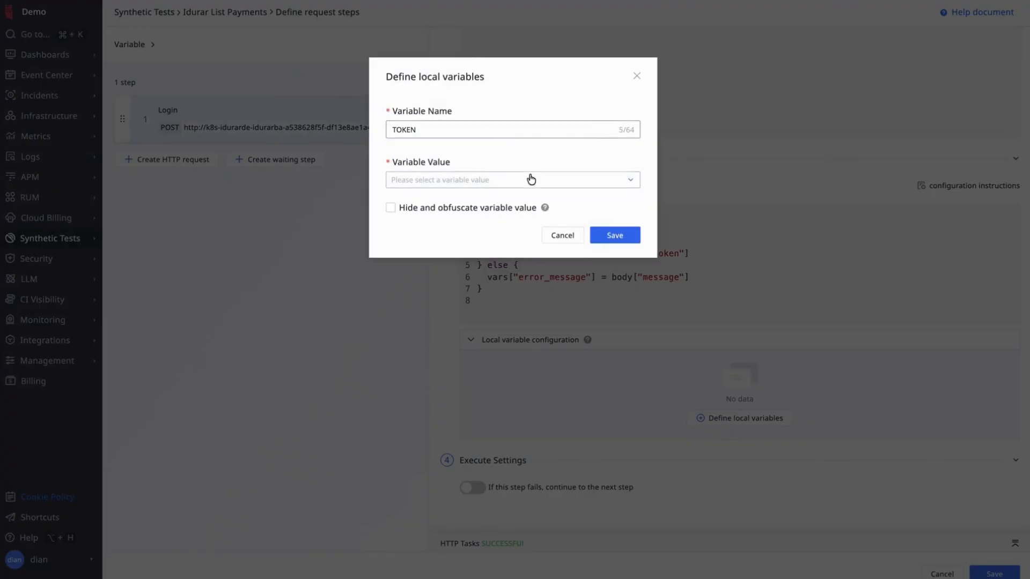
click(531, 179)
click(490, 202)
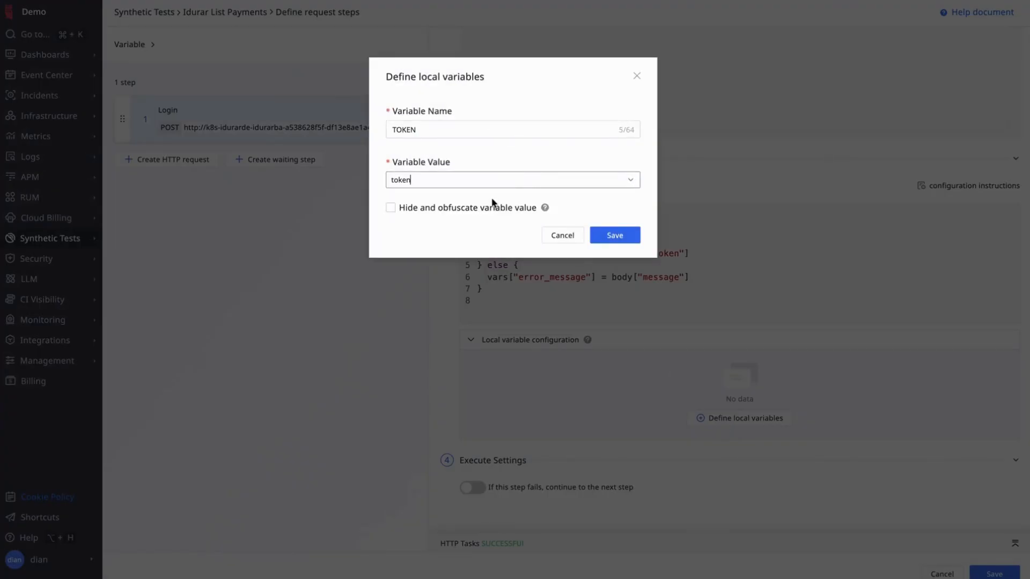
click(635, 238)
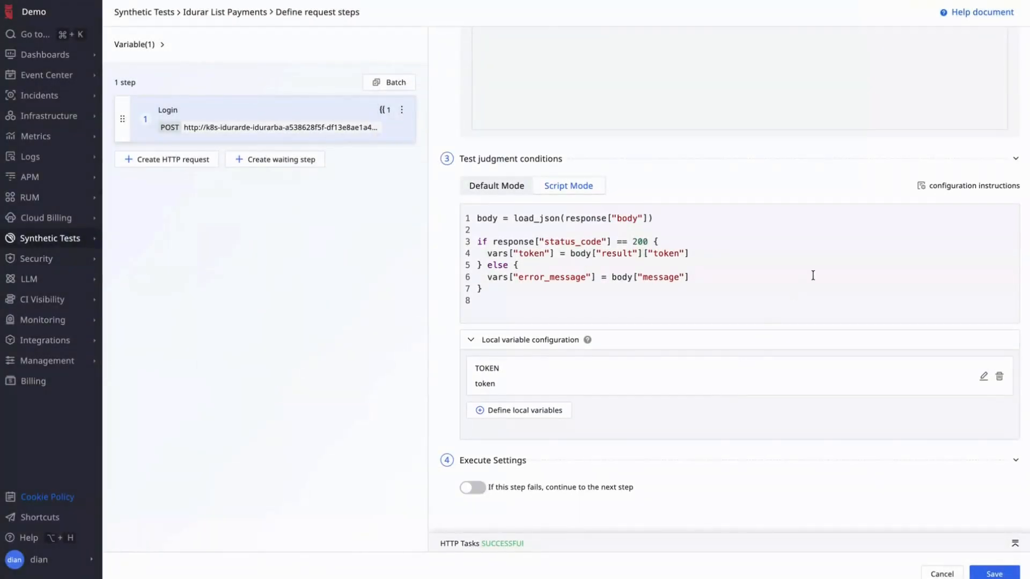
scroll(890, 241, up, 6)
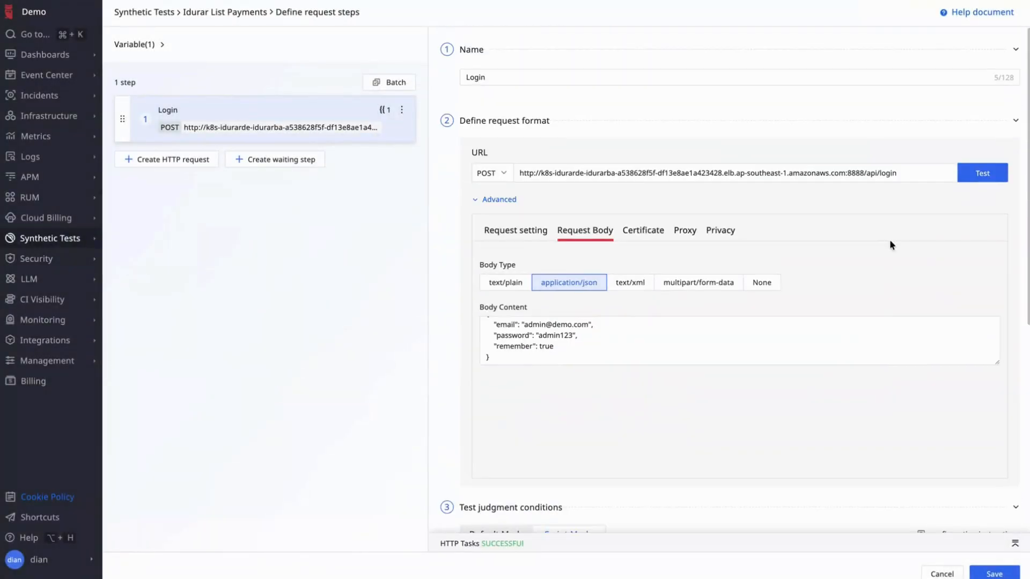
- Rerun the Login test, check the captured TOKEN value, and save the step
click(990, 173)
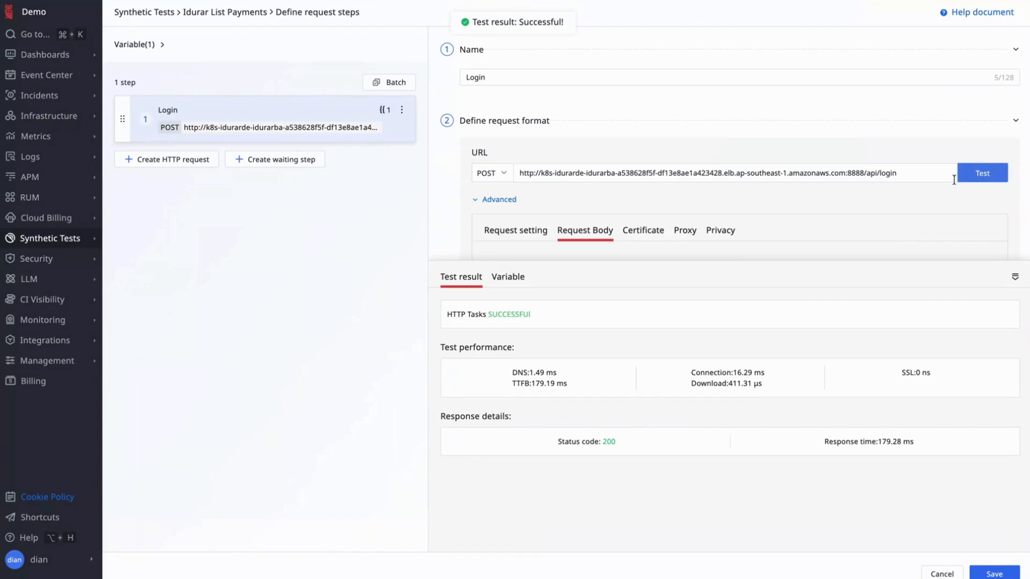
click(514, 280)
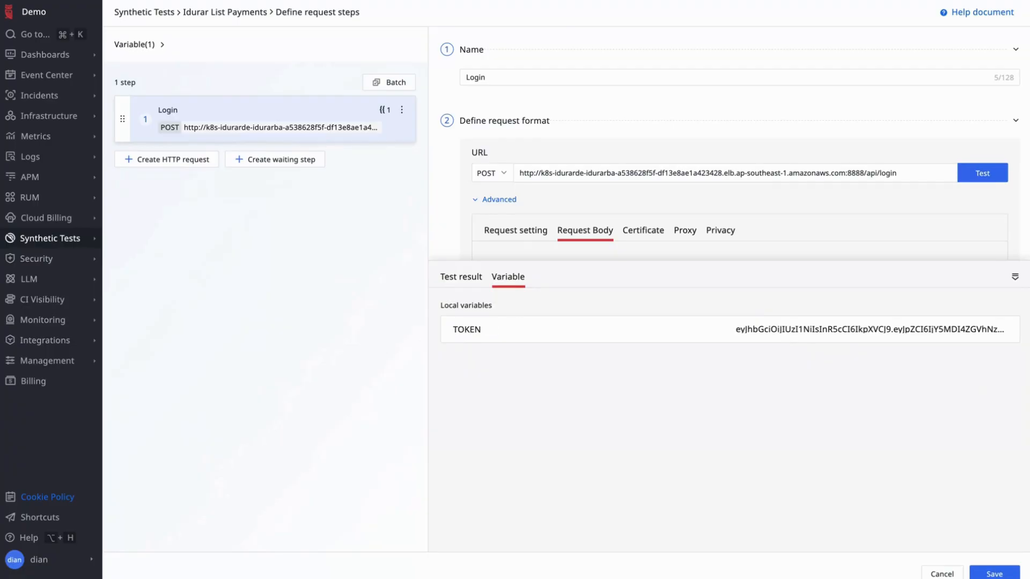
click(1014, 277)
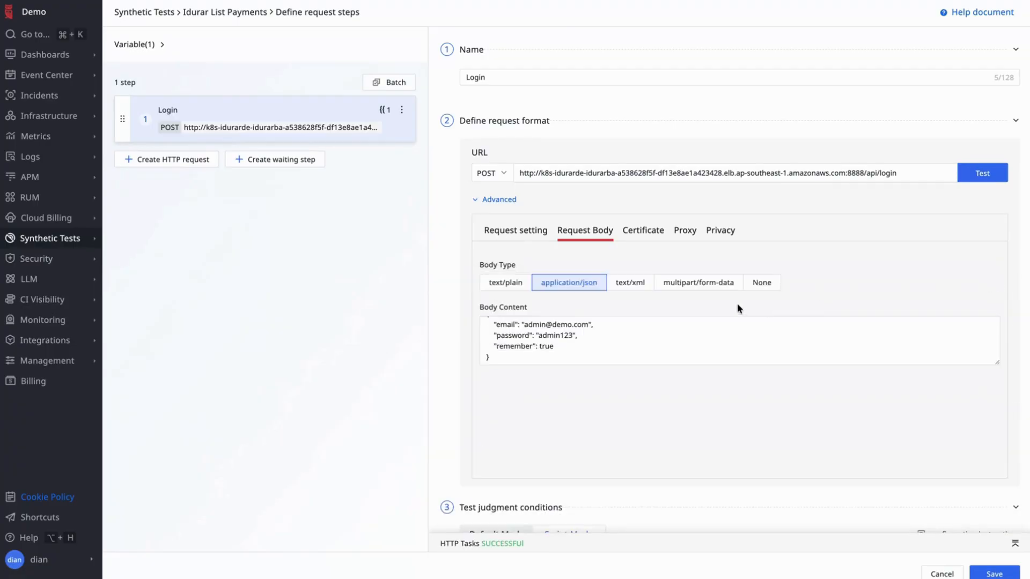
scroll(742, 311, down, 6)
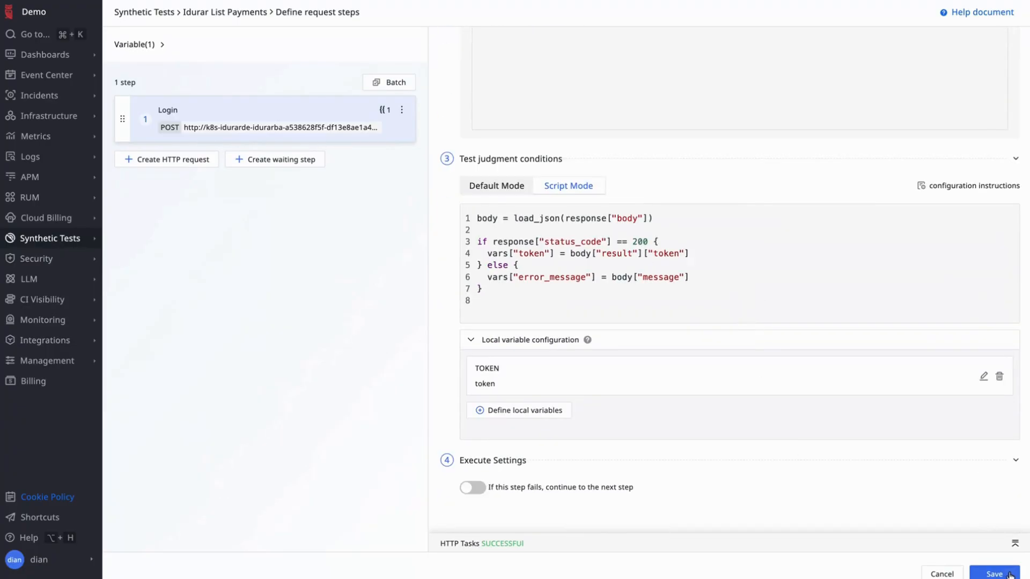
click(1013, 575)
- Add a new blank HTTP request step and start naming it 'List P…' (List payments)
click(200, 163)
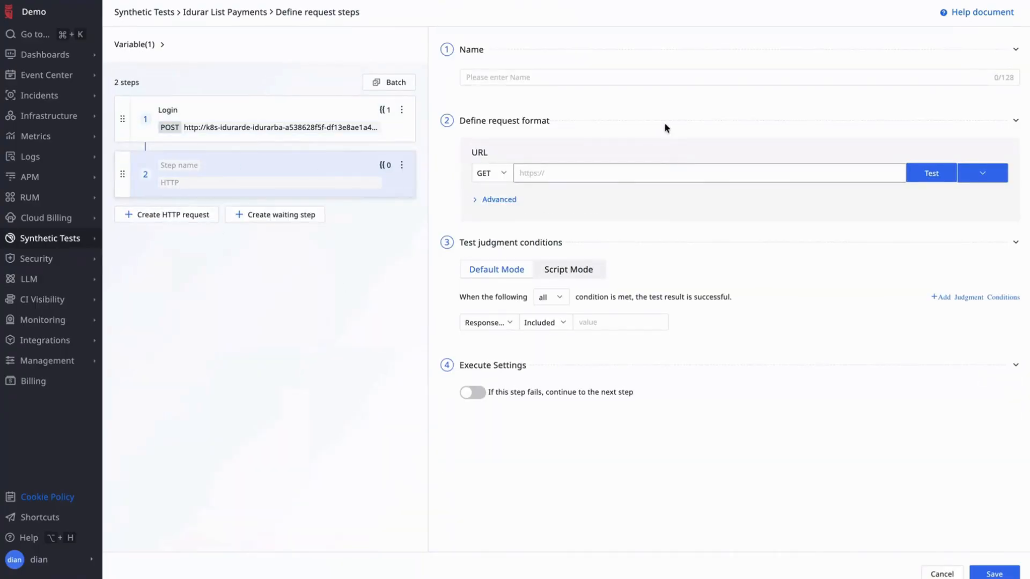
click(544, 69)
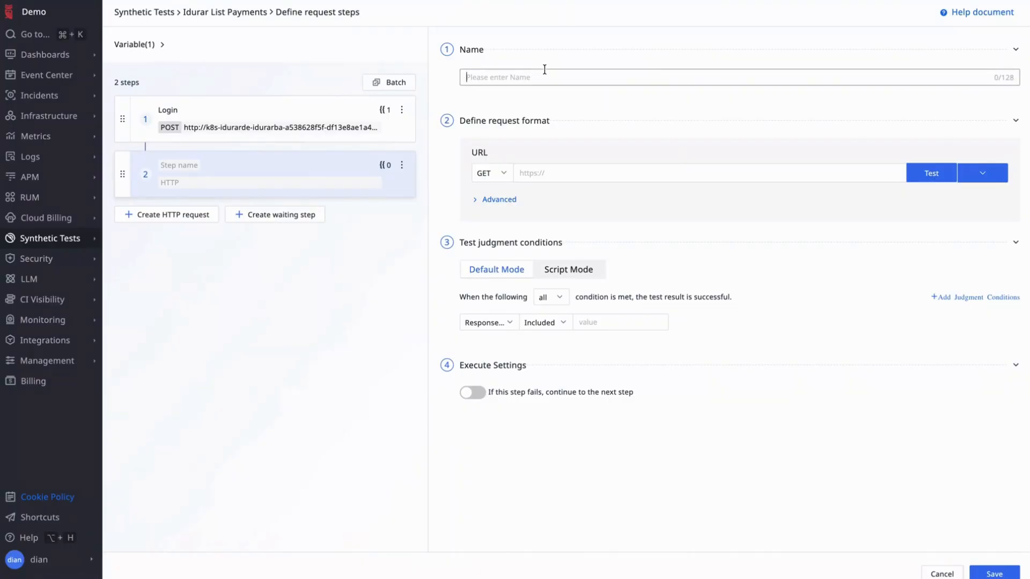
text(List P)
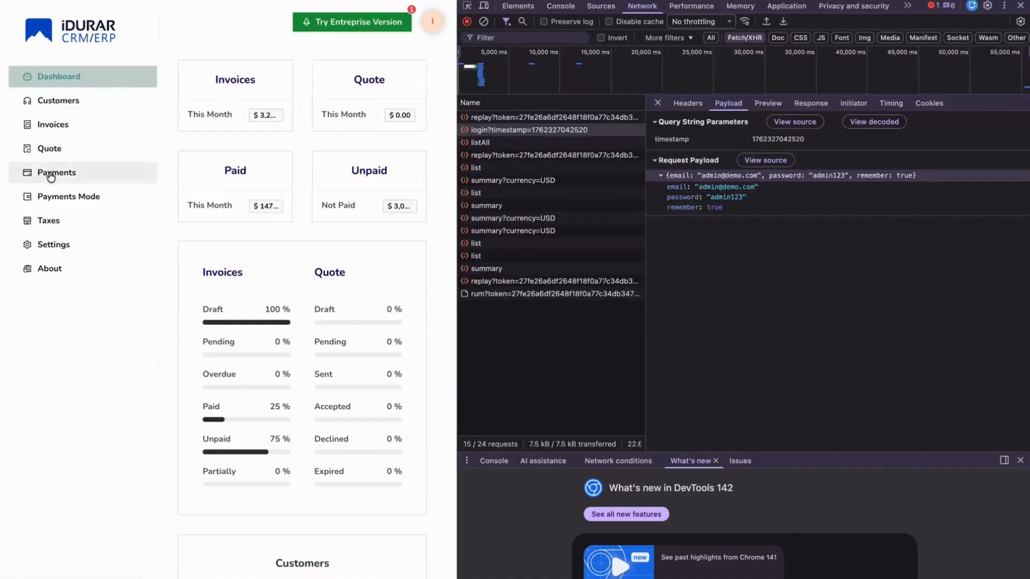
- Open the CRM Payment List and inspect the list?page=1&items=10 request's headers and response in DevTools
click(51, 172)
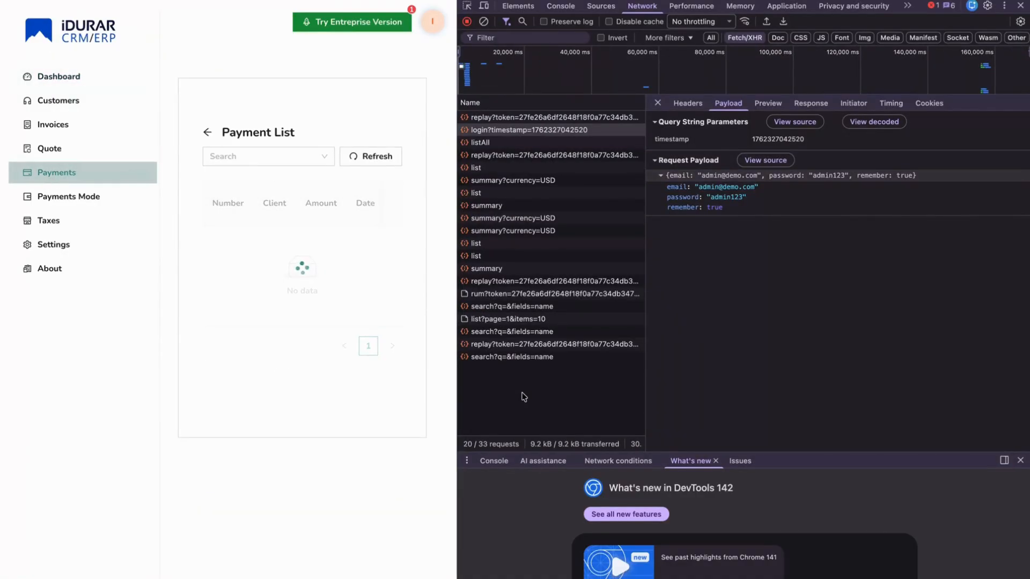
click(535, 357)
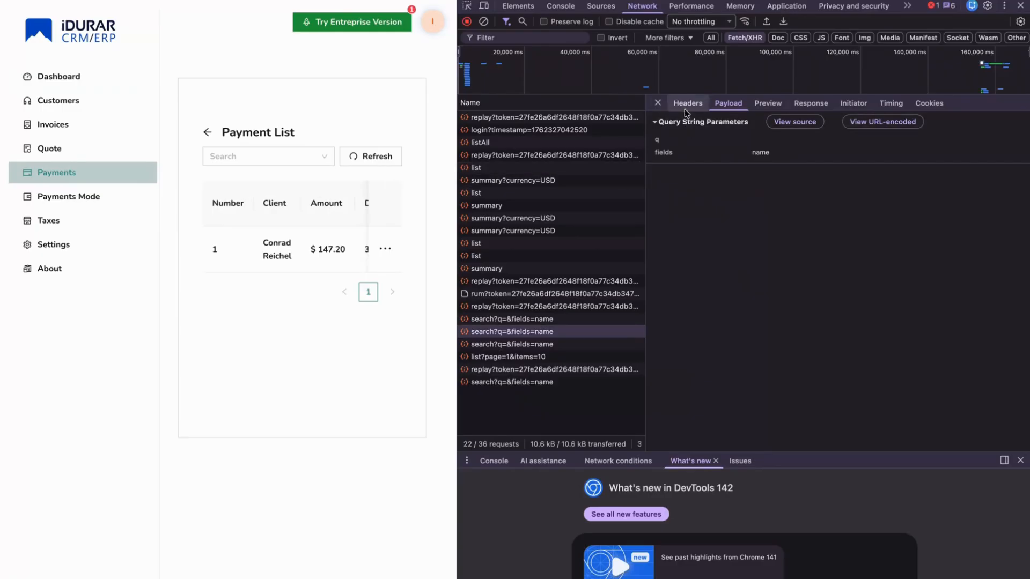
click(519, 366)
click(518, 356)
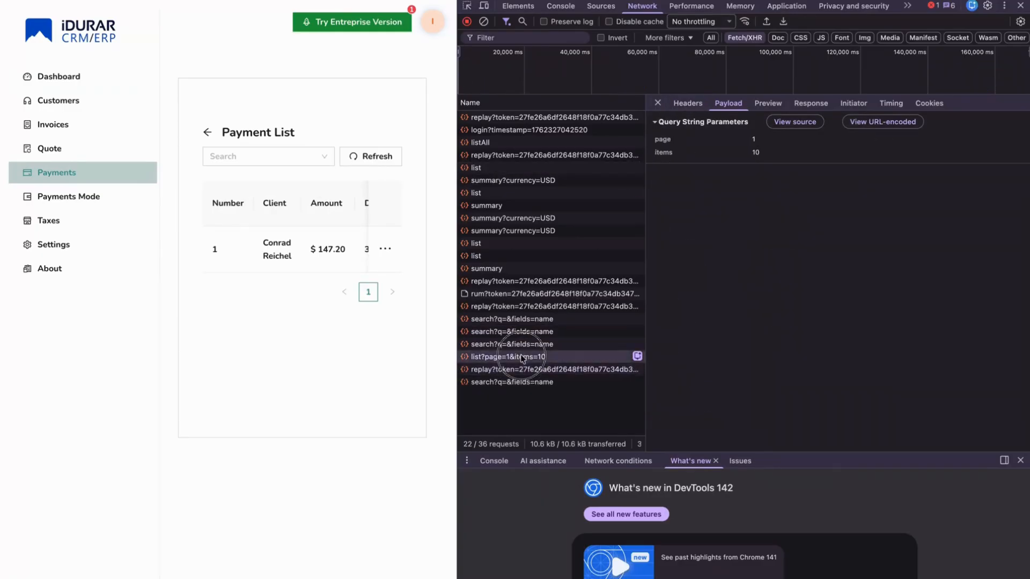
click(692, 102)
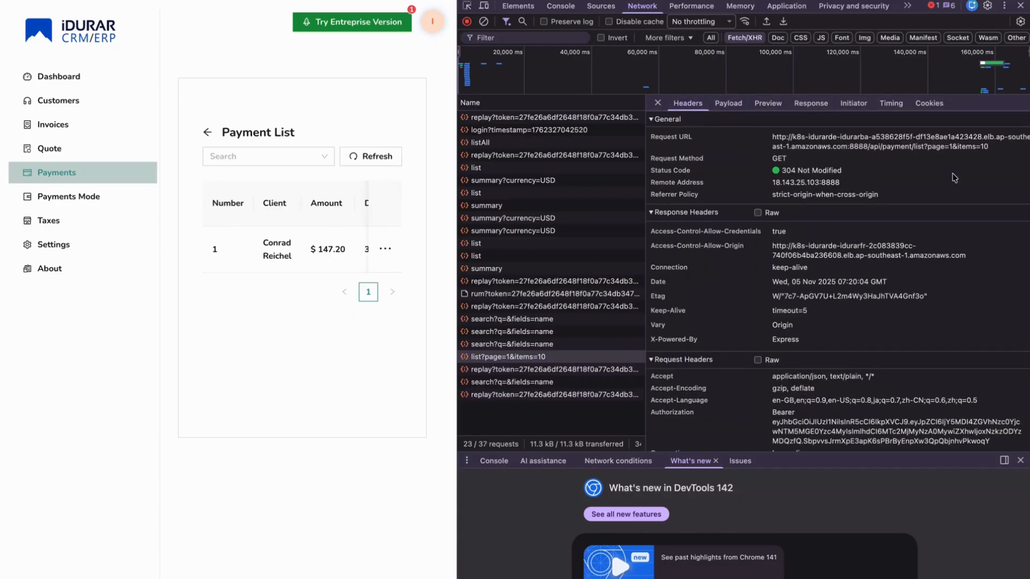
click(820, 101)
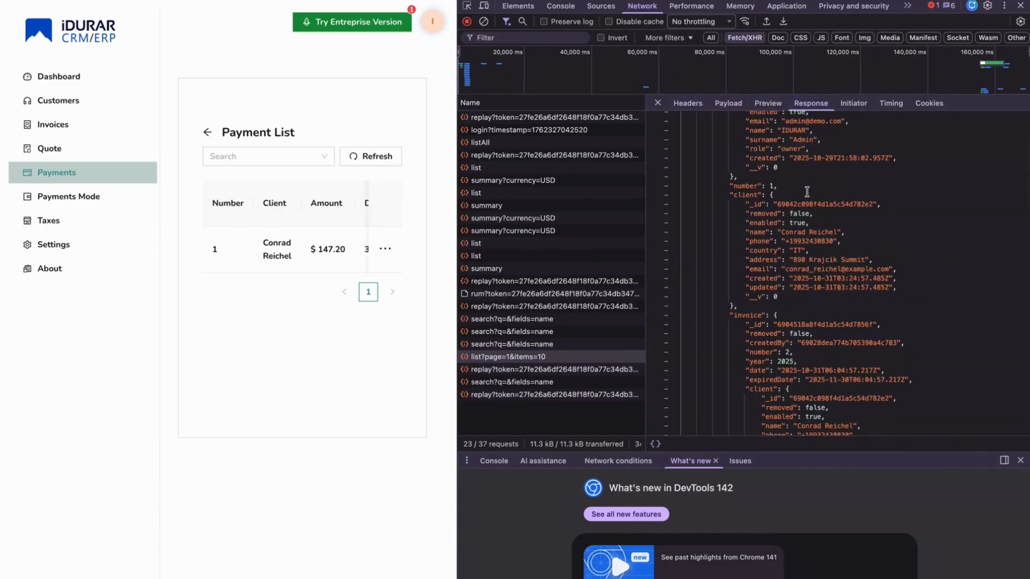
scroll(807, 191, up, 3)
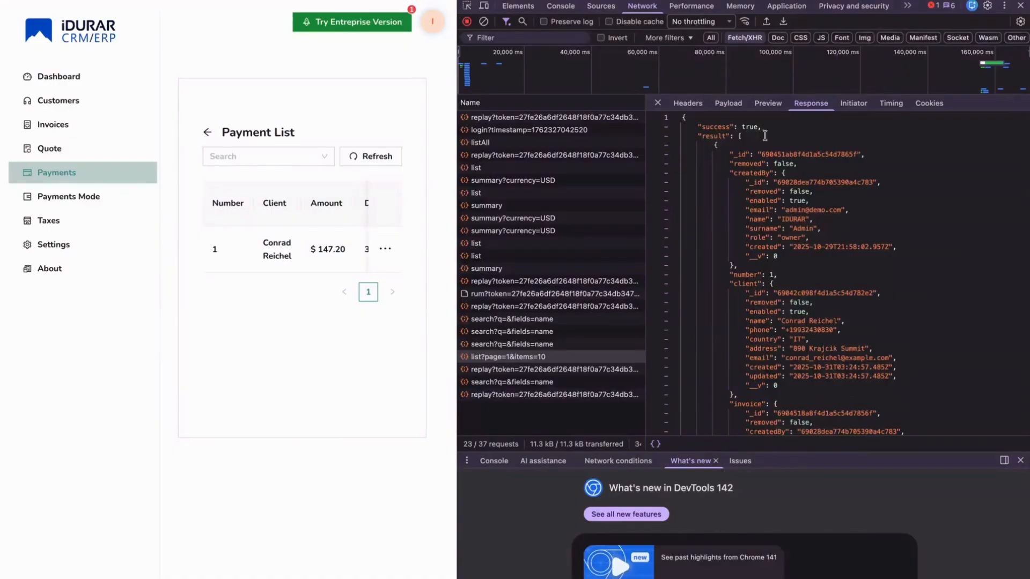
- Select the list request's full Request URL, check payload and response, and end on Headers
click(688, 105)
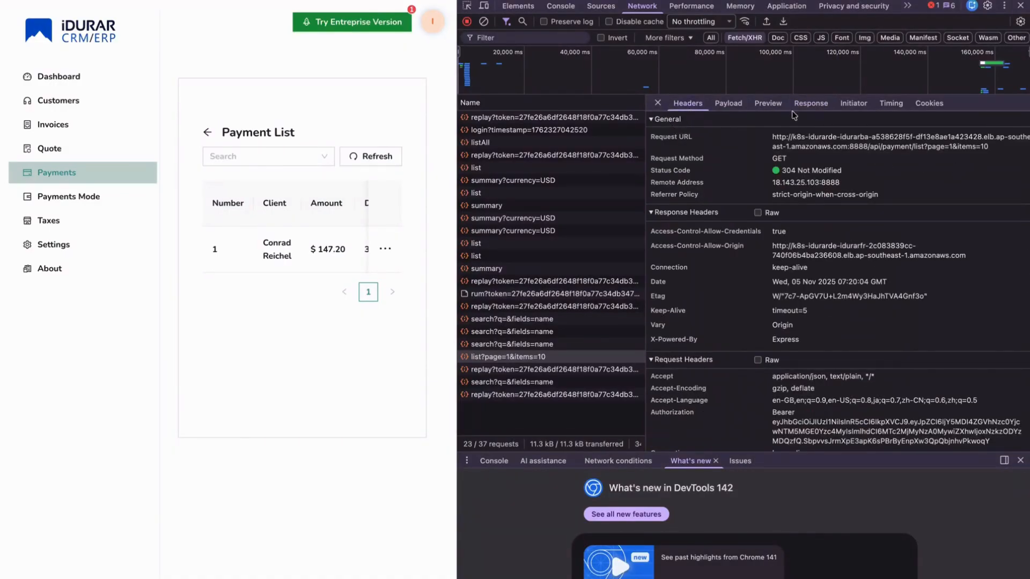
click(809, 107)
click(681, 105)
drag(1003, 151, 766, 139)
key(super+c)
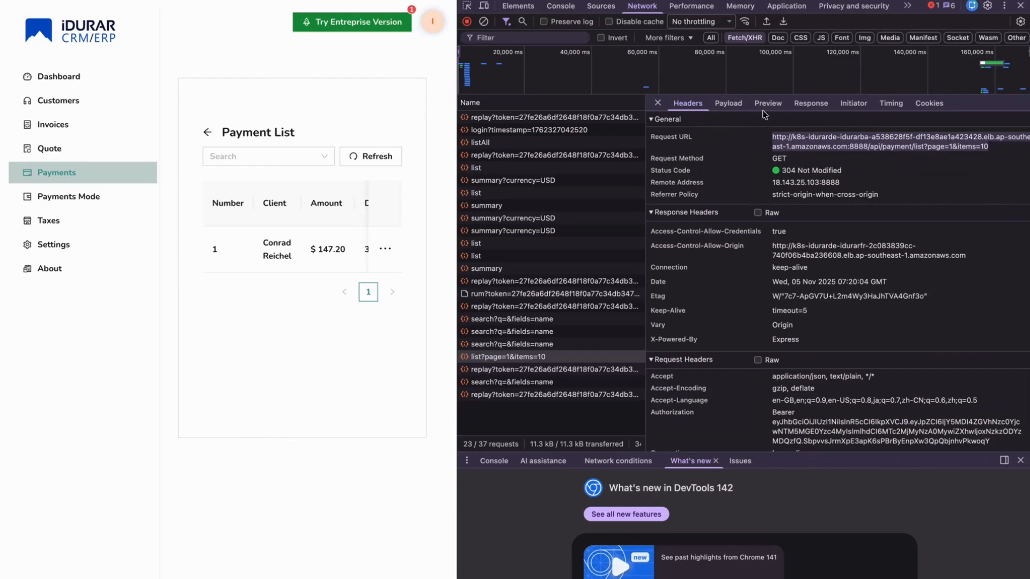
click(724, 105)
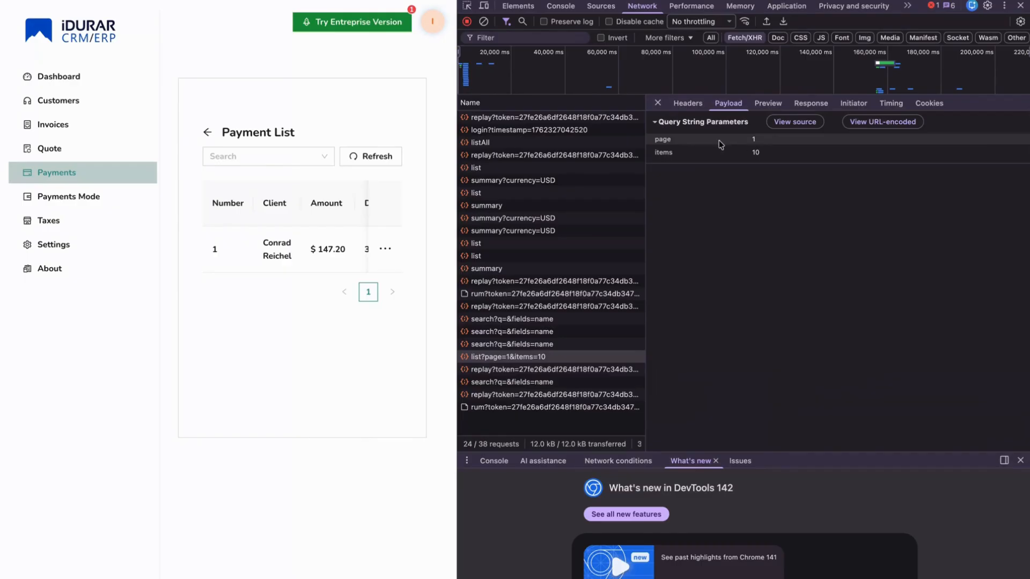
click(811, 104)
scroll(765, 219, down, 3)
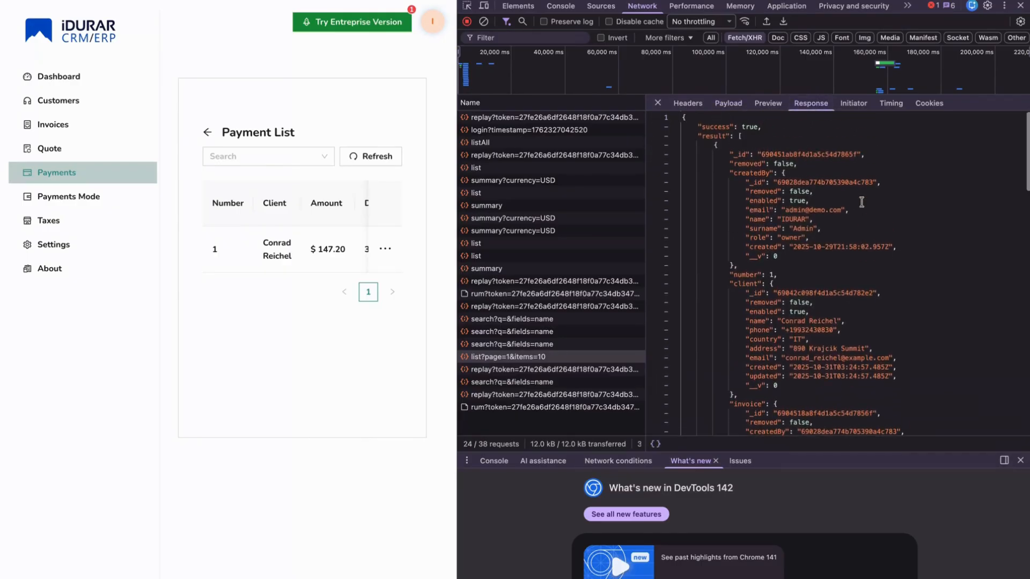
click(687, 103)
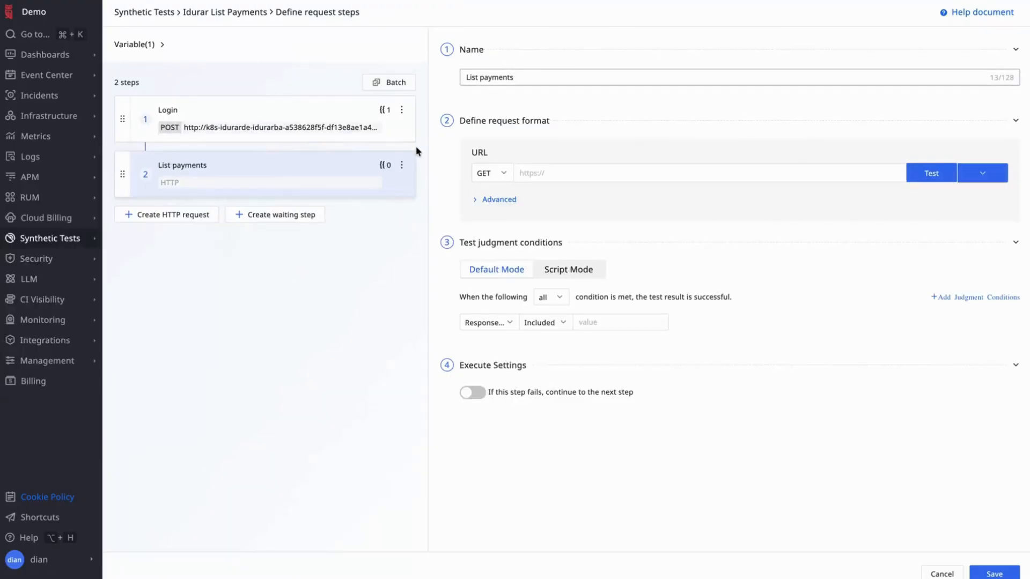
- Paste the /api/payment/list?page=1&items=10 URL into the List payments step and expand Advanced
click(623, 173)
key(super+v)
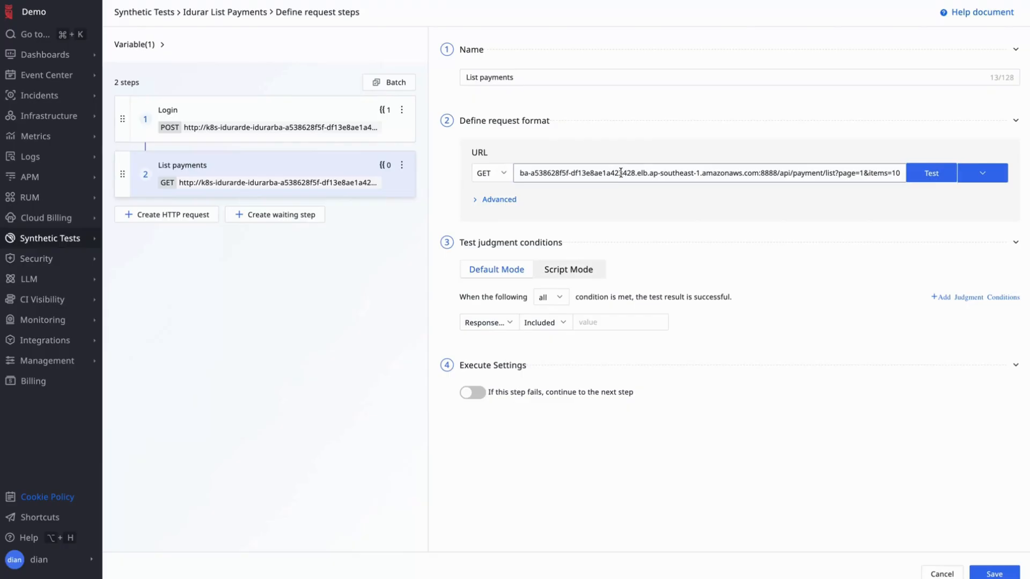
click(499, 200)
- Select the bearer token from the Authorization request header in DevTools
key(super+Tab)
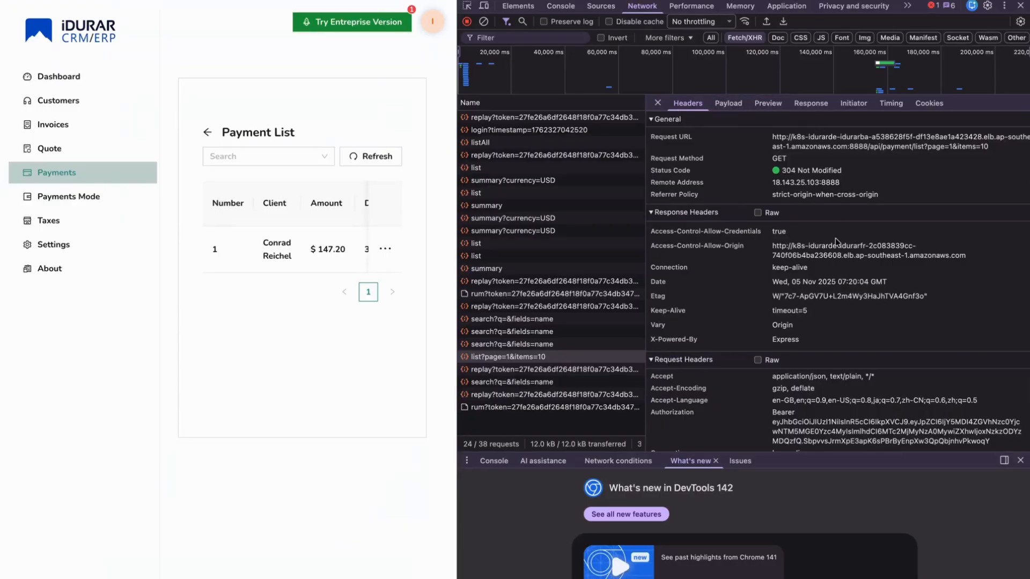
scroll(836, 241, down, 3)
scroll(805, 268, down, 2)
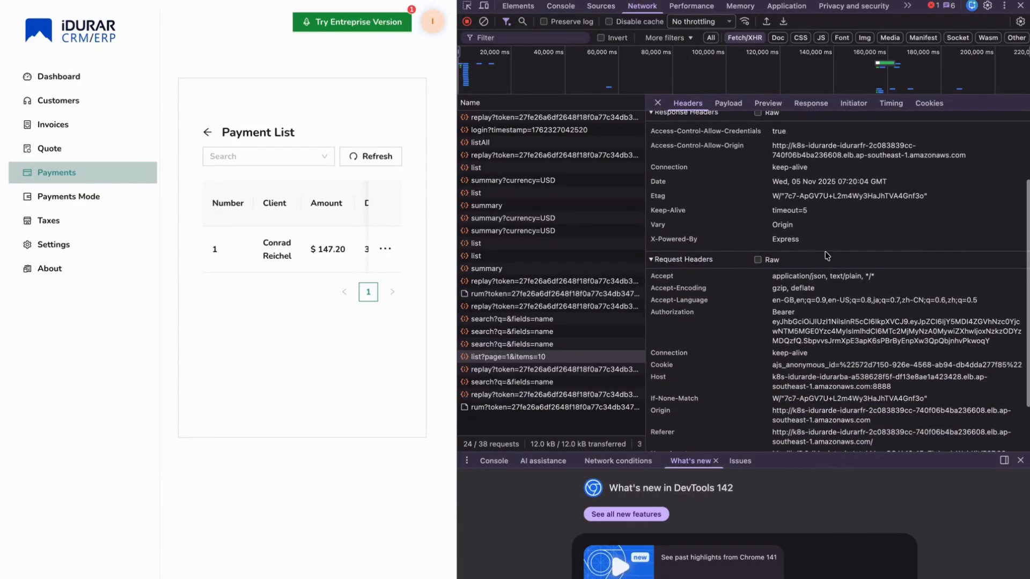
click(657, 316)
drag(656, 316, 829, 345)
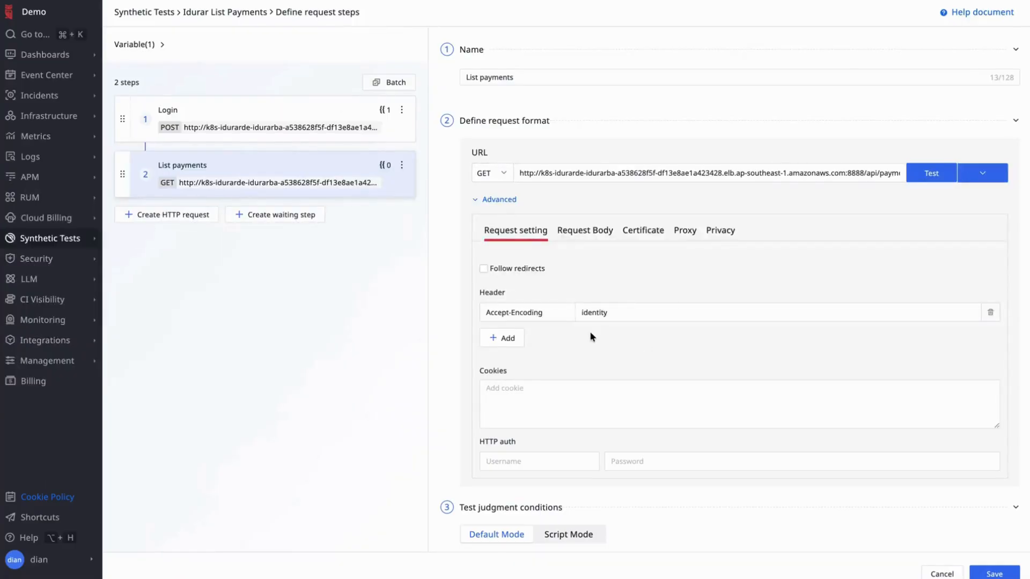
- Add an Authorization header with the value Bearer {{TOKEN}}, picking TOKEN from the variable list
scroll(685, 301, down, 1)
click(512, 295)
click(512, 295)
text(Auth)
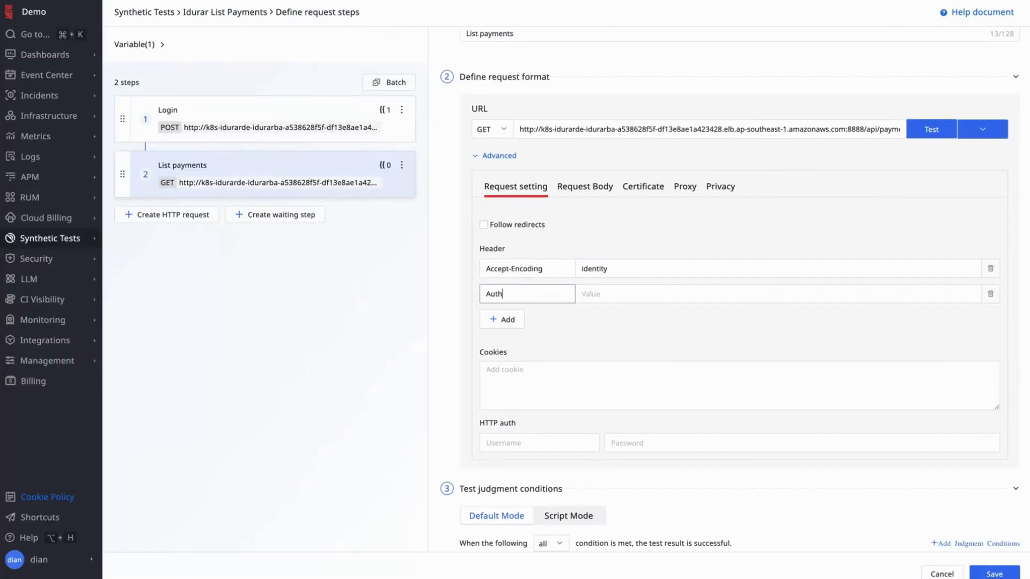
text(orization)
click(682, 292)
text(Bearer {{)
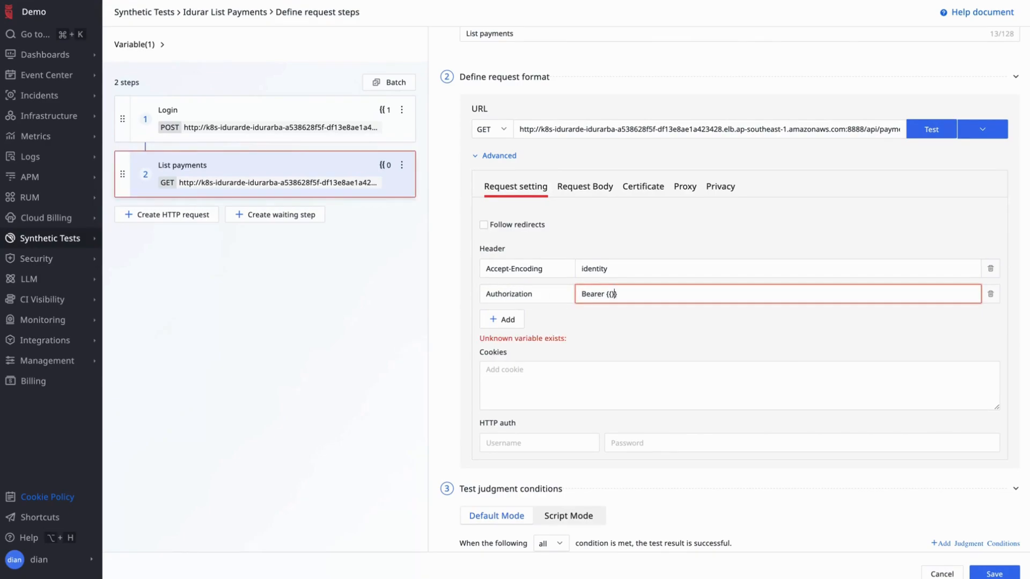
text(TO)
click(634, 343)
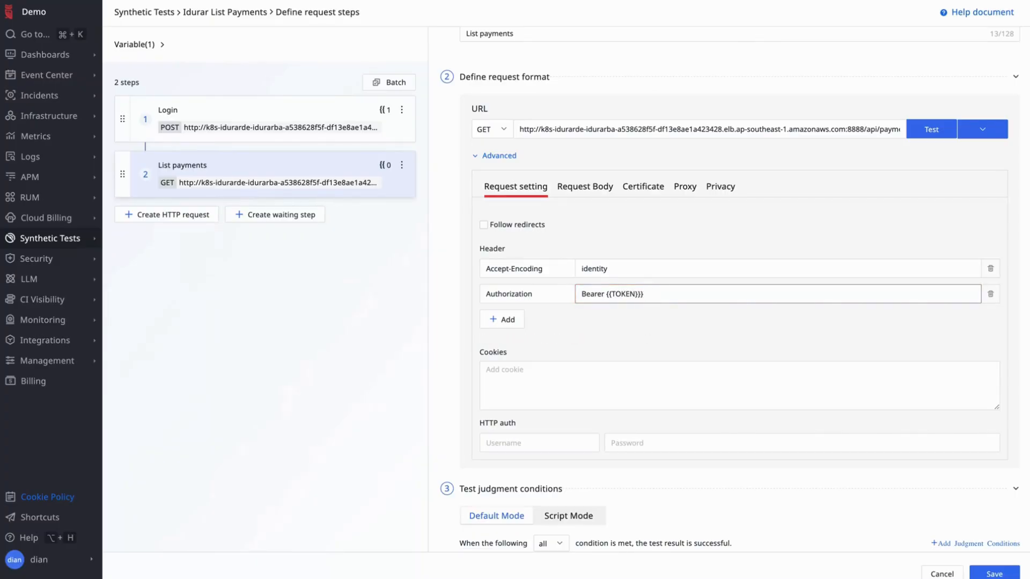
click(700, 332)
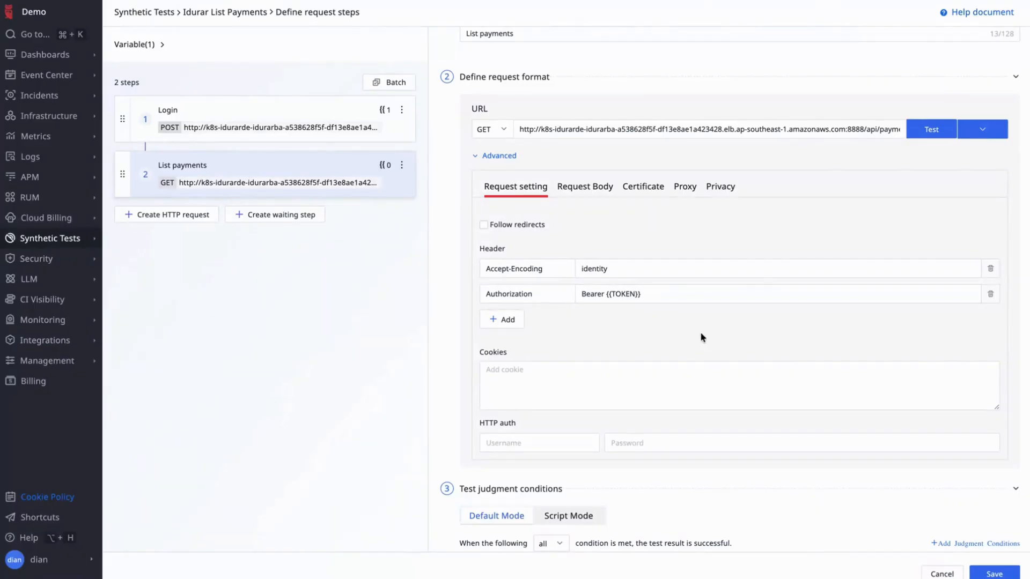
- Test-run the List payments step
scroll(771, 281, down, 2)
scroll(771, 281, up, 3)
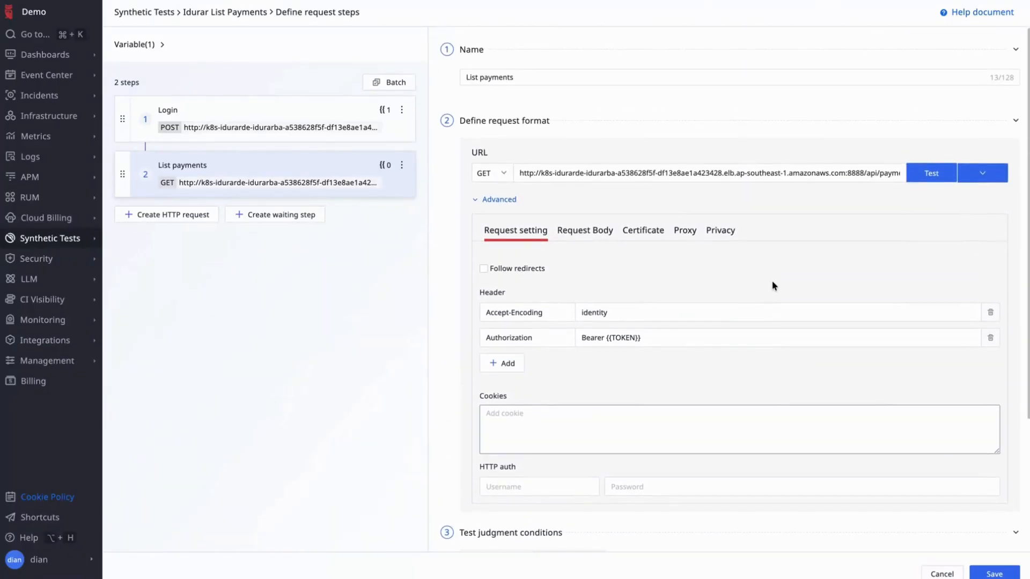
click(926, 177)
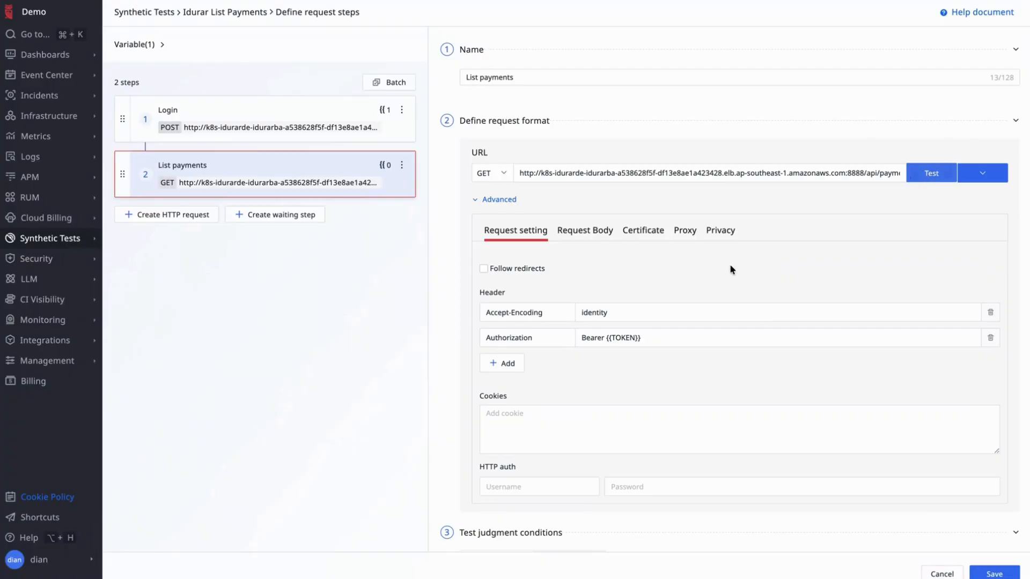
- Add a test judgment condition: Status code Is 304
scroll(641, 315, down, 1)
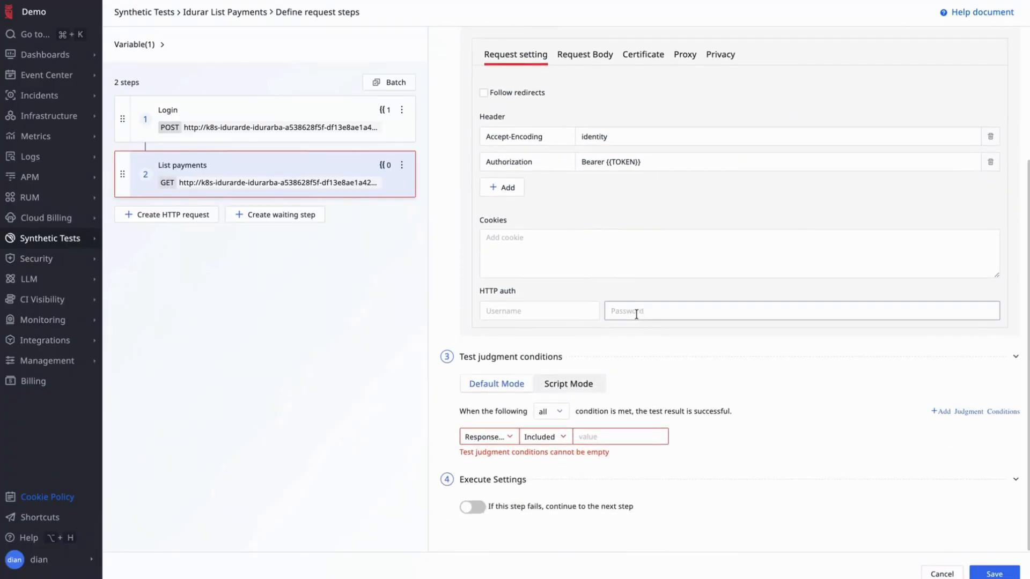
click(504, 438)
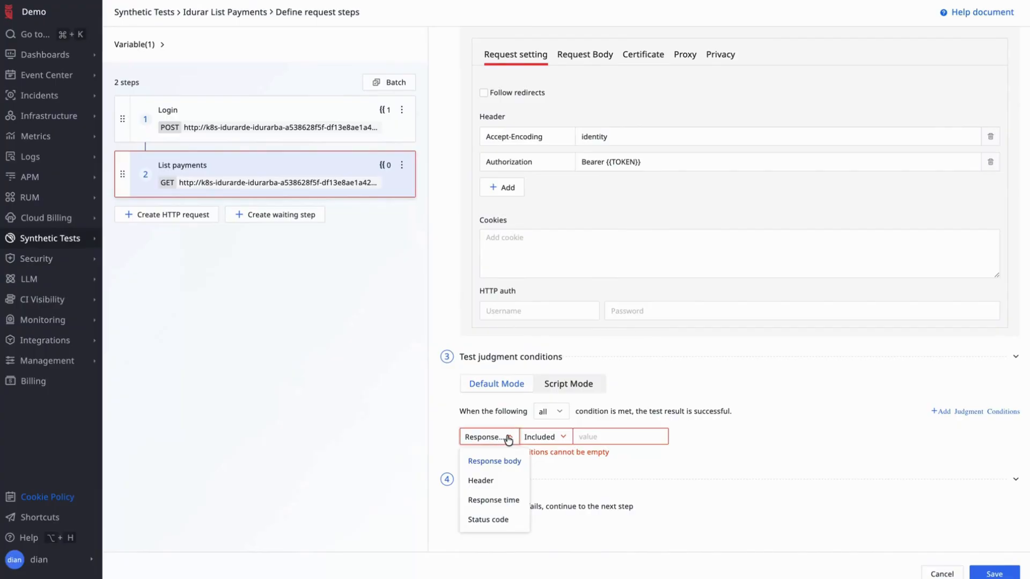
click(509, 499)
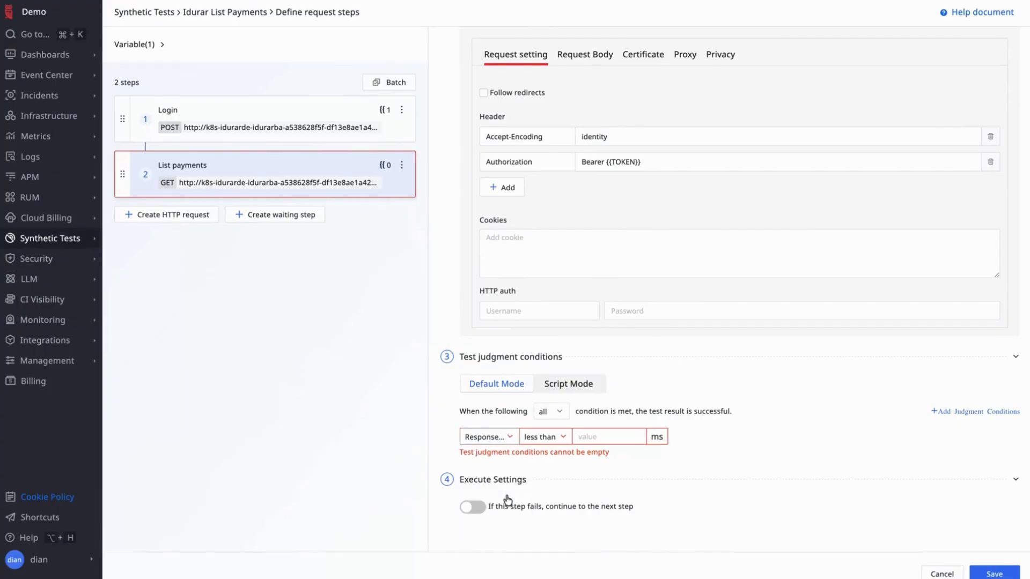
click(609, 432)
click(511, 443)
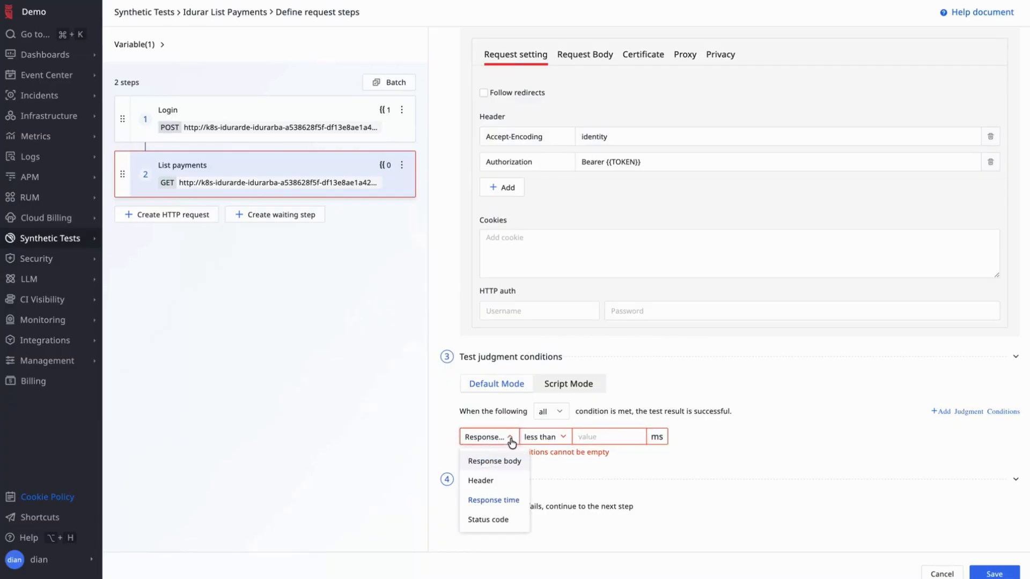
click(496, 520)
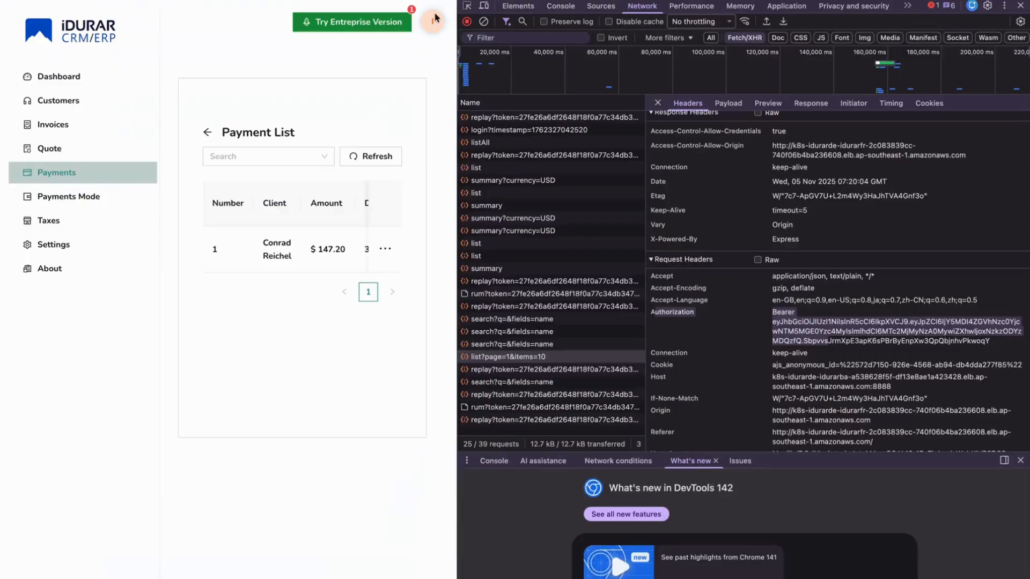
click(722, 105)
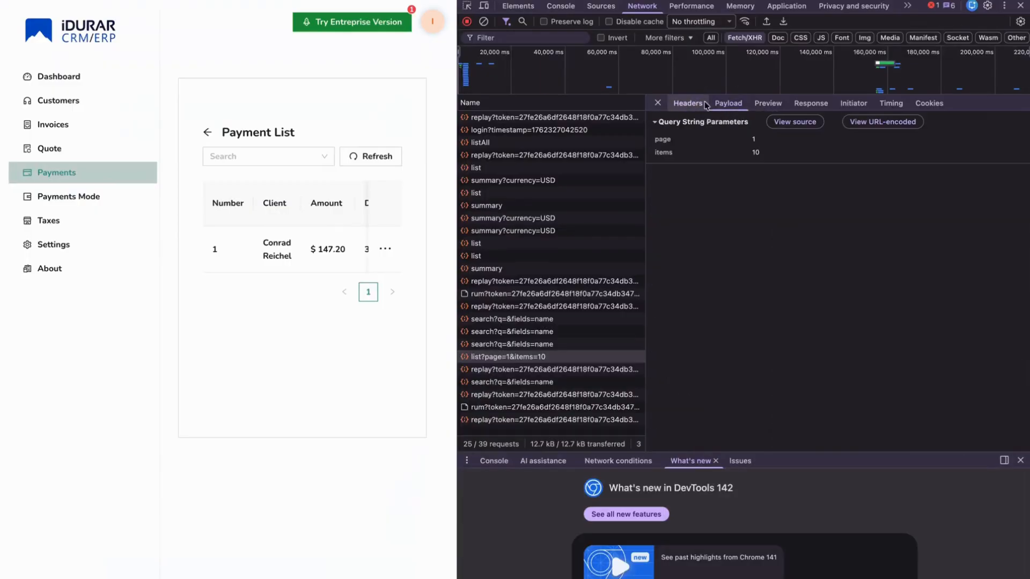
click(688, 103)
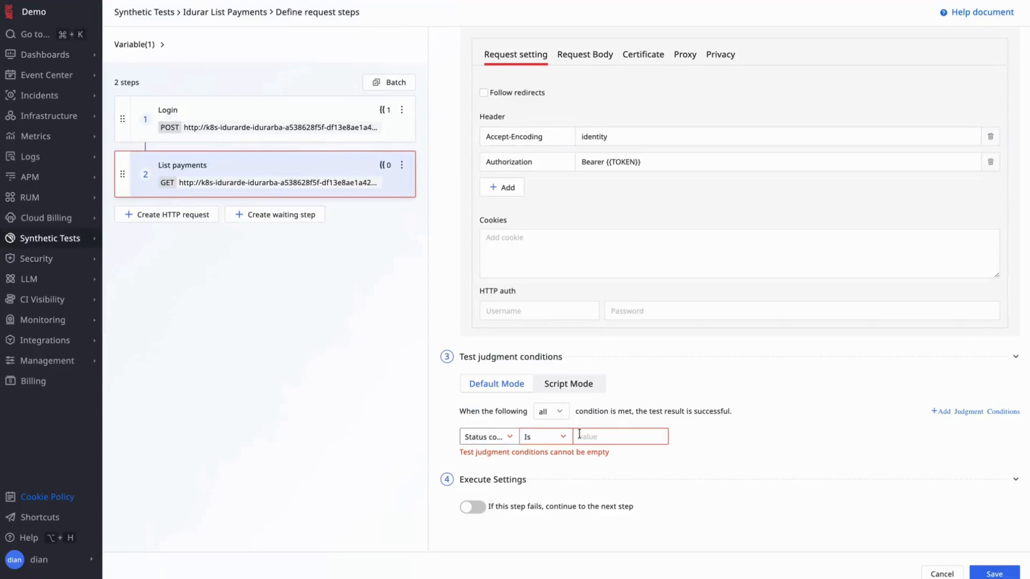
click(614, 439)
text(304)
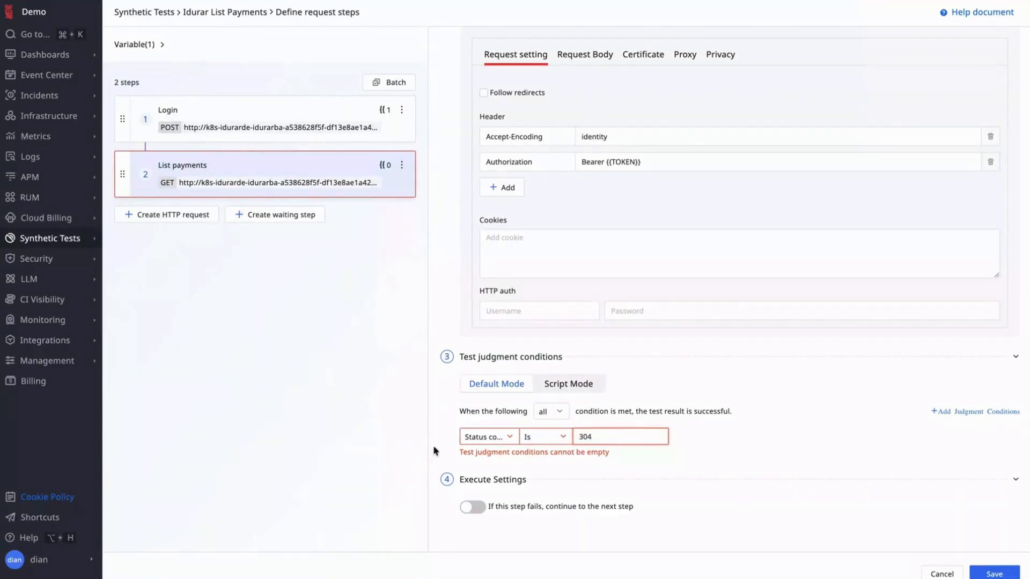
scroll(970, 478, up, 3)
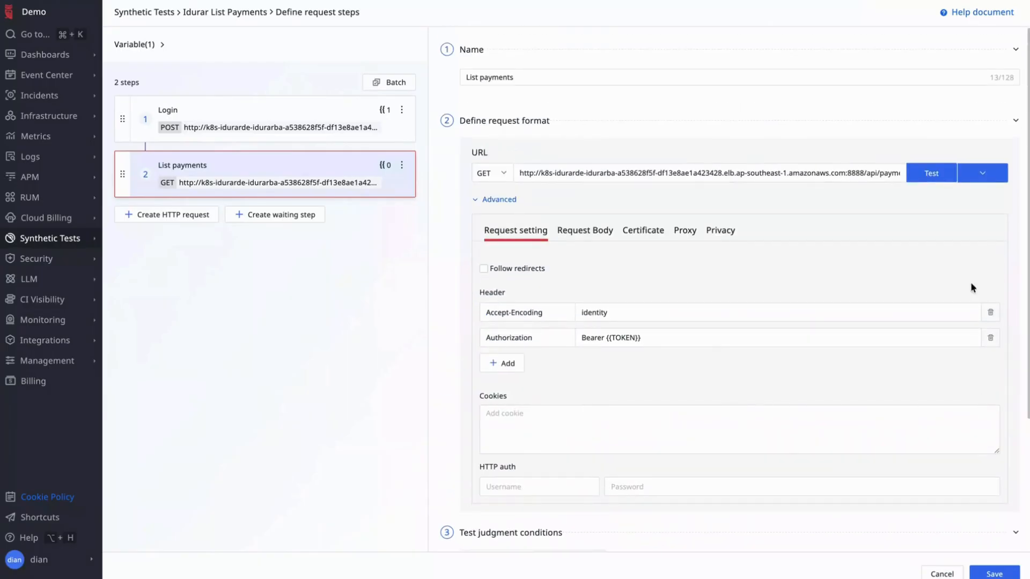
- Test the step, then rerun it with 'Run this step and previous ones' after the undefined-TOKEN failure
click(935, 172)
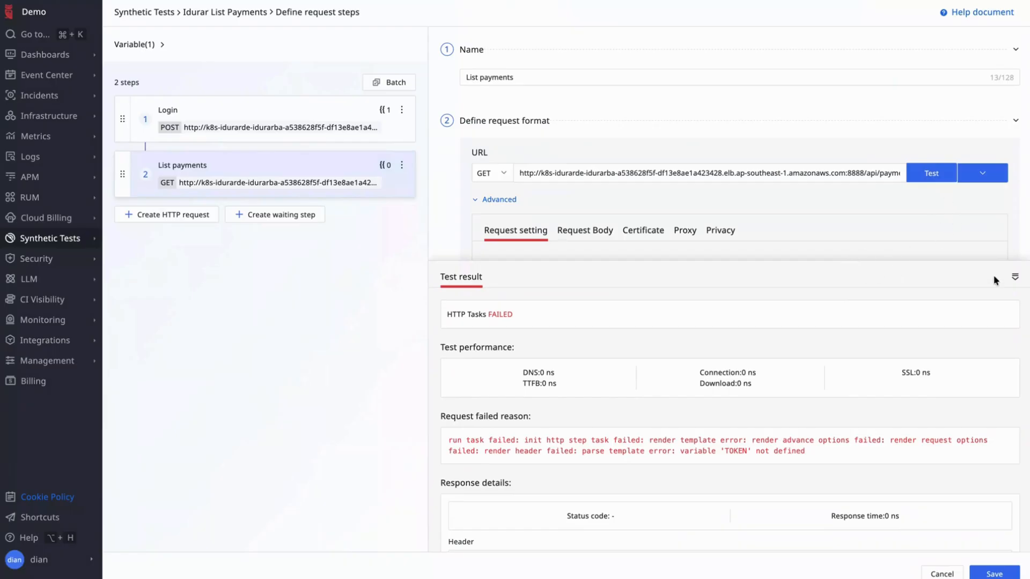
click(1015, 277)
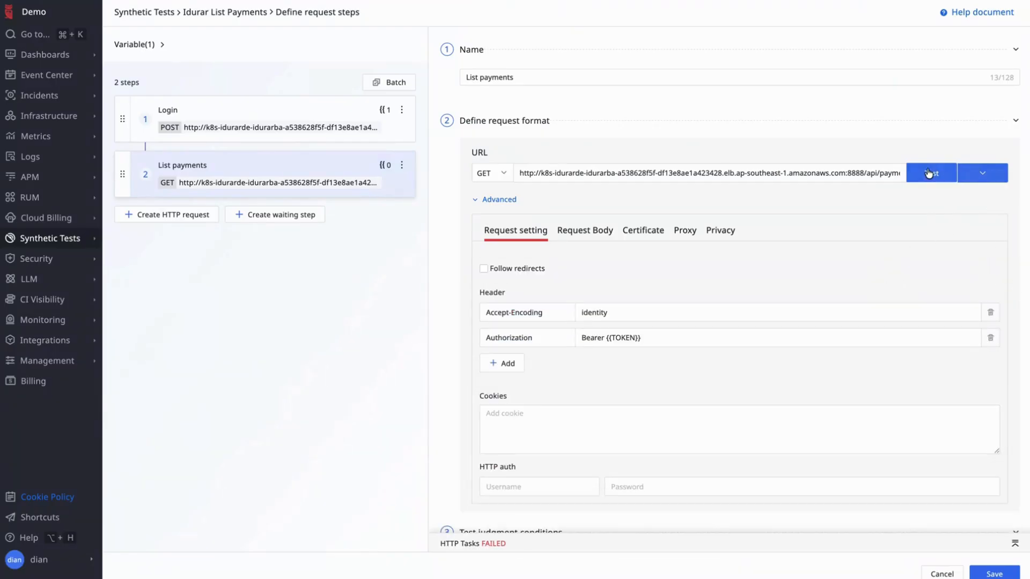
click(1002, 173)
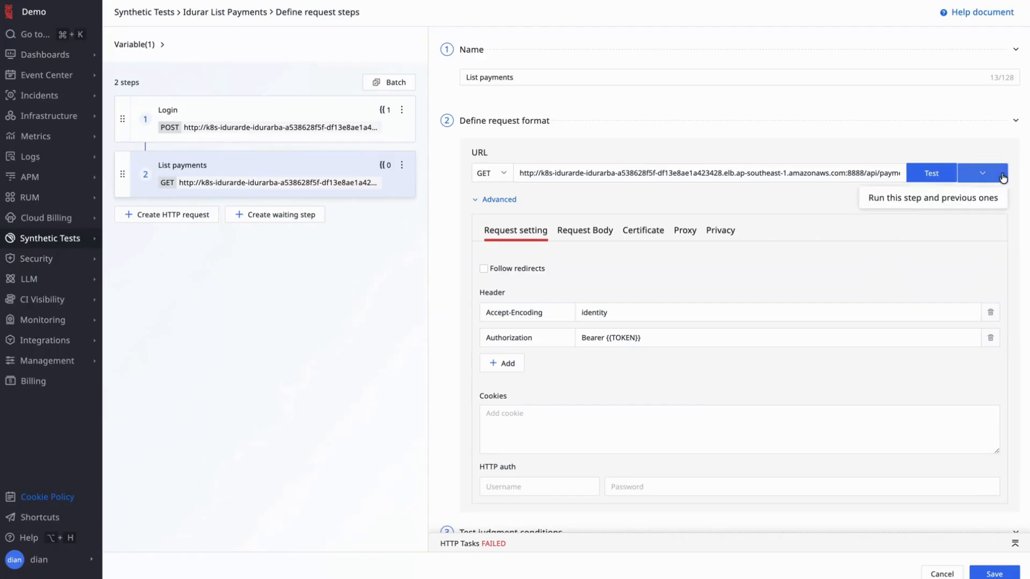
click(963, 201)
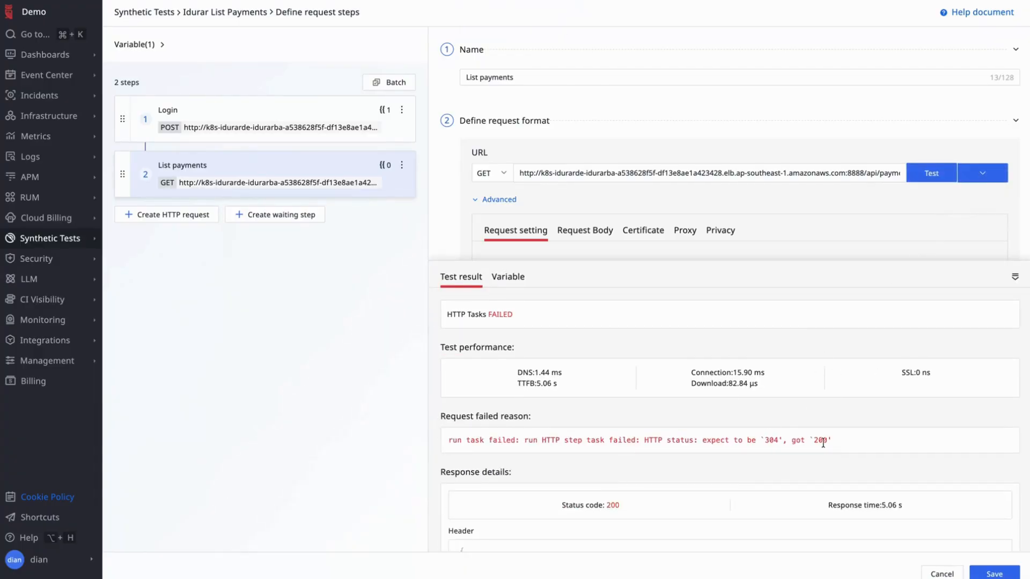
- Clear the 304 status expectation and rerun the step with Login, passing with status 200
scroll(816, 443, down, 5)
scroll(823, 442, up, 5)
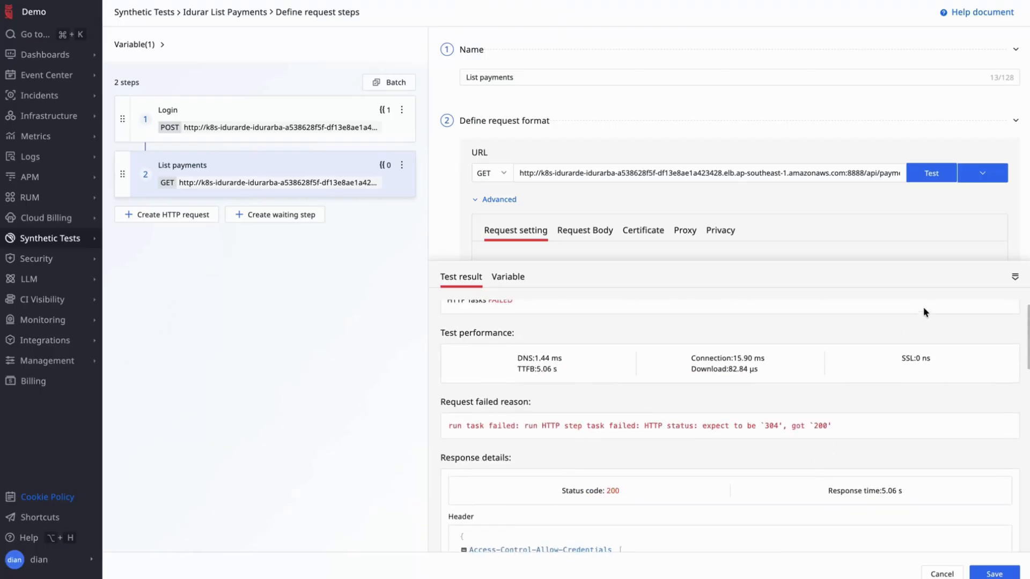
click(1014, 278)
scroll(573, 399, down, 2)
scroll(571, 394, down, 2)
click(588, 418)
key(BackSpace)
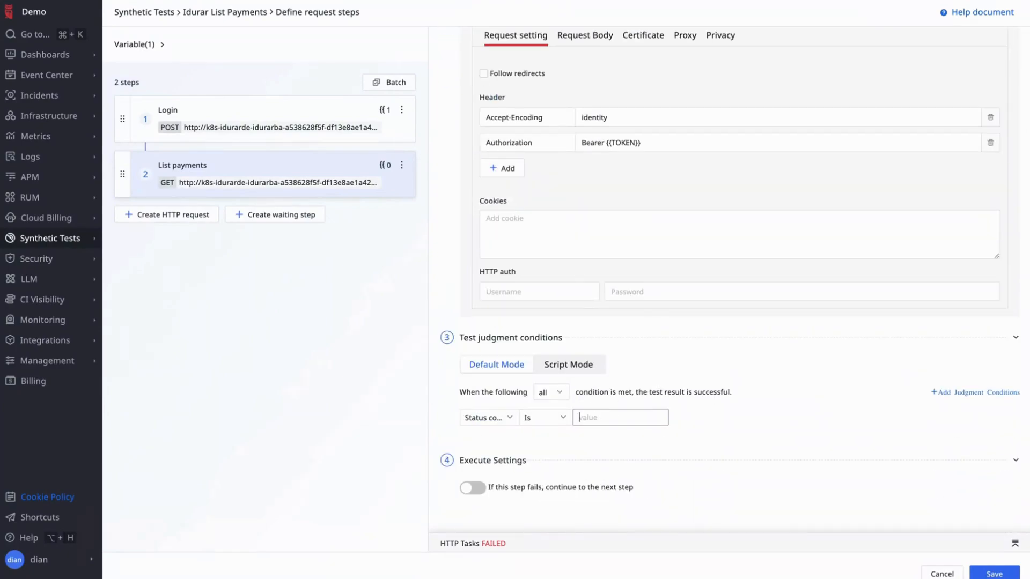
scroll(696, 392, up, 4)
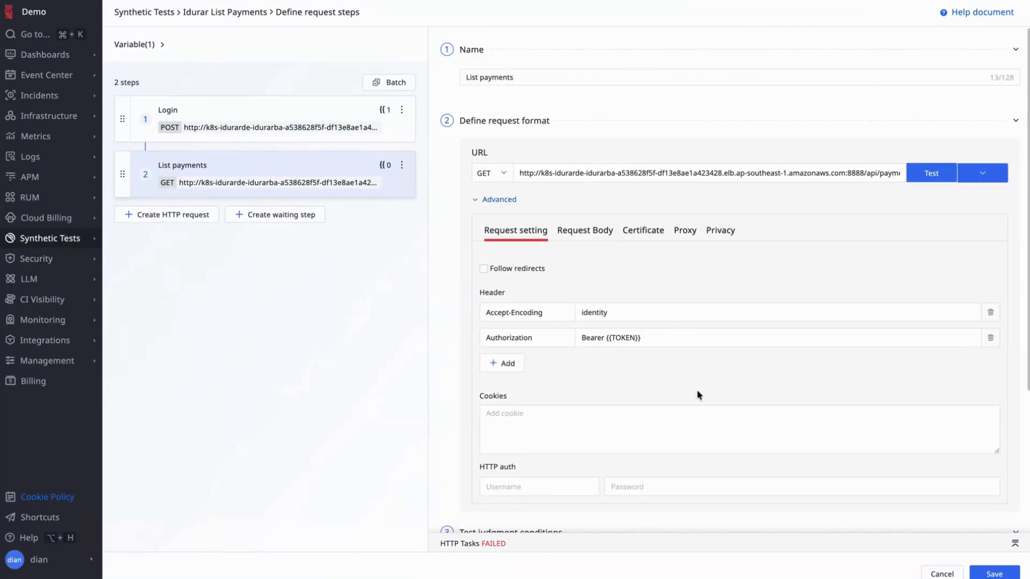
mouse_move(989, 177)
click(961, 208)
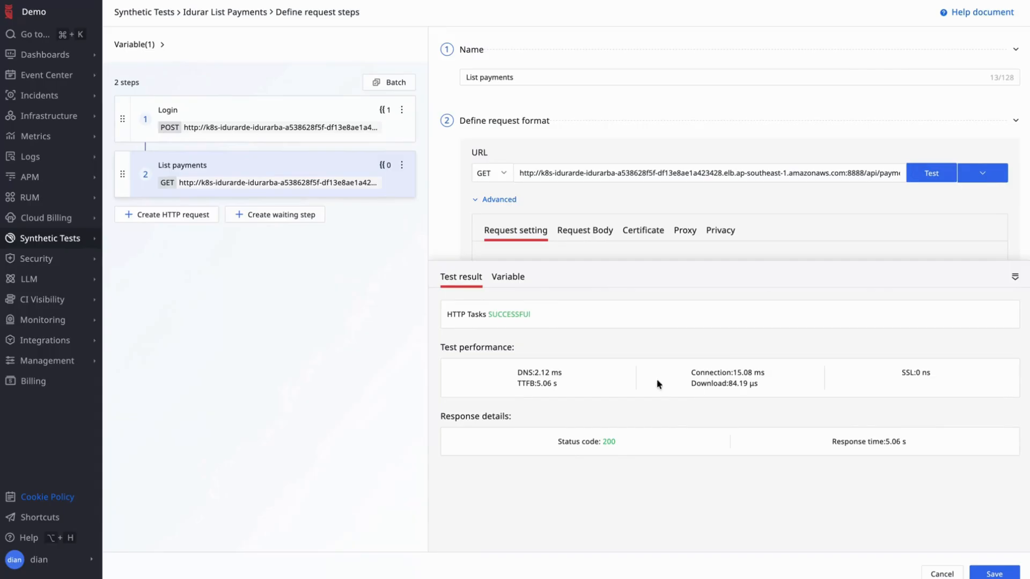
- Change the judgment condition to Response time less than 500 ms
click(1019, 278)
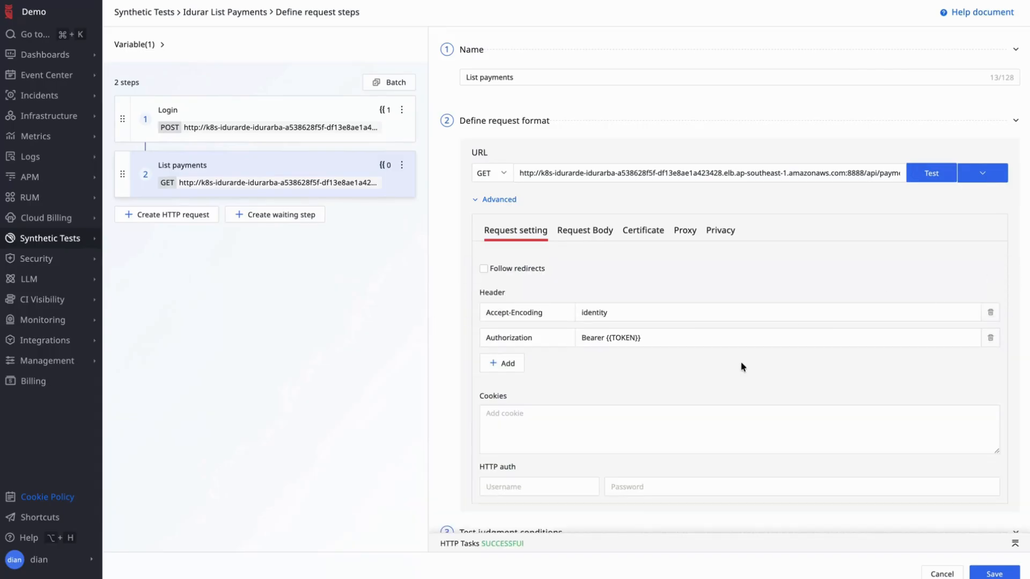
scroll(740, 361, down, 2)
scroll(741, 366, down, 3)
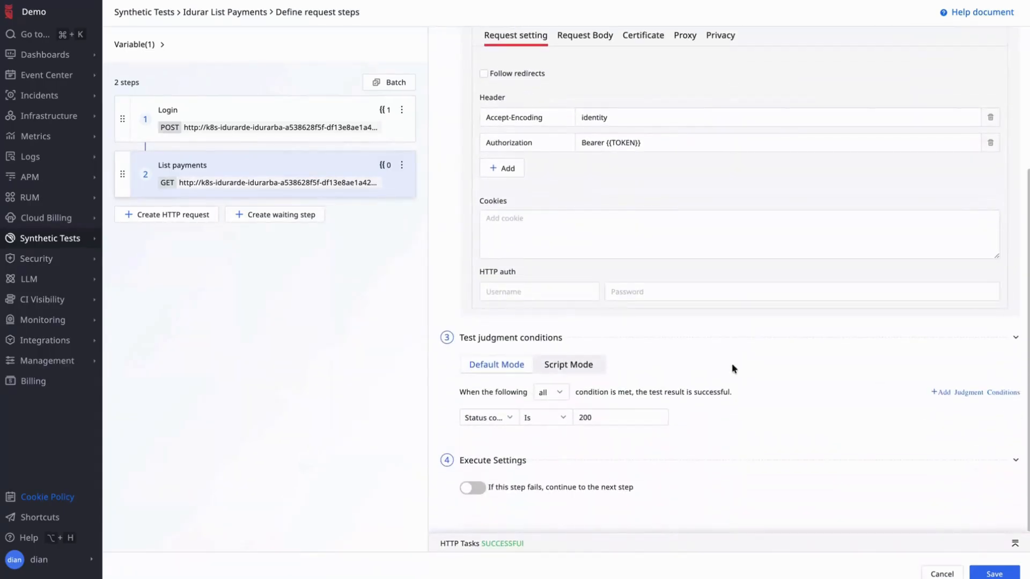
click(510, 418)
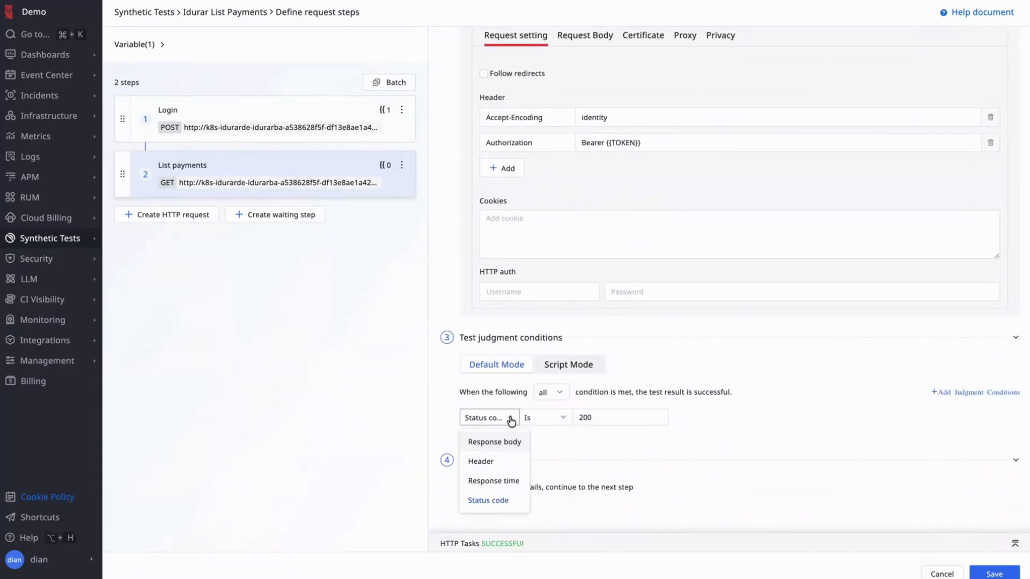
click(505, 481)
click(606, 418)
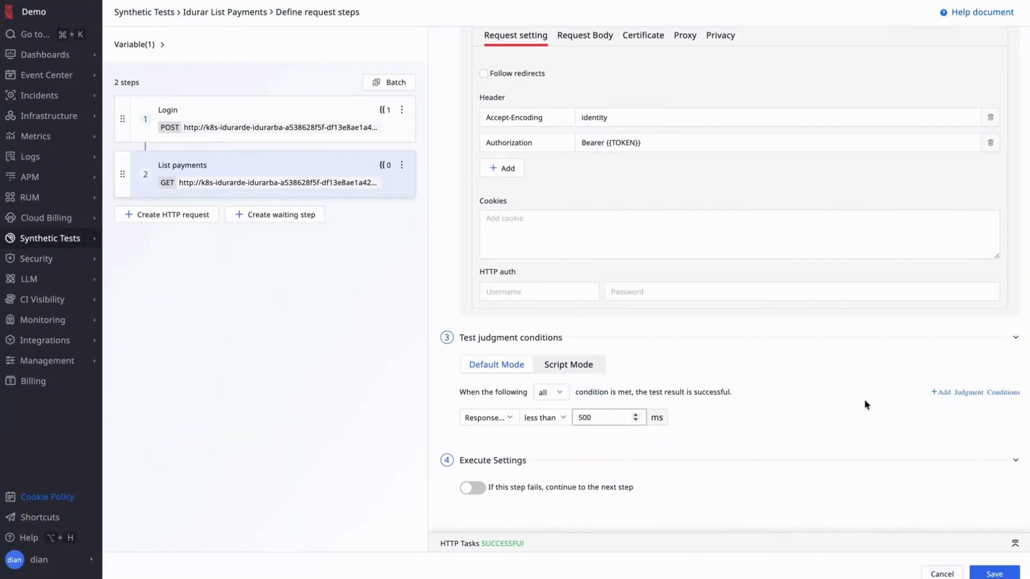
- Rerun the step with Login, see it fail at 5.09 s, and save the step
scroll(813, 363, up, 3)
scroll(813, 364, down, 3)
scroll(858, 384, up, 4)
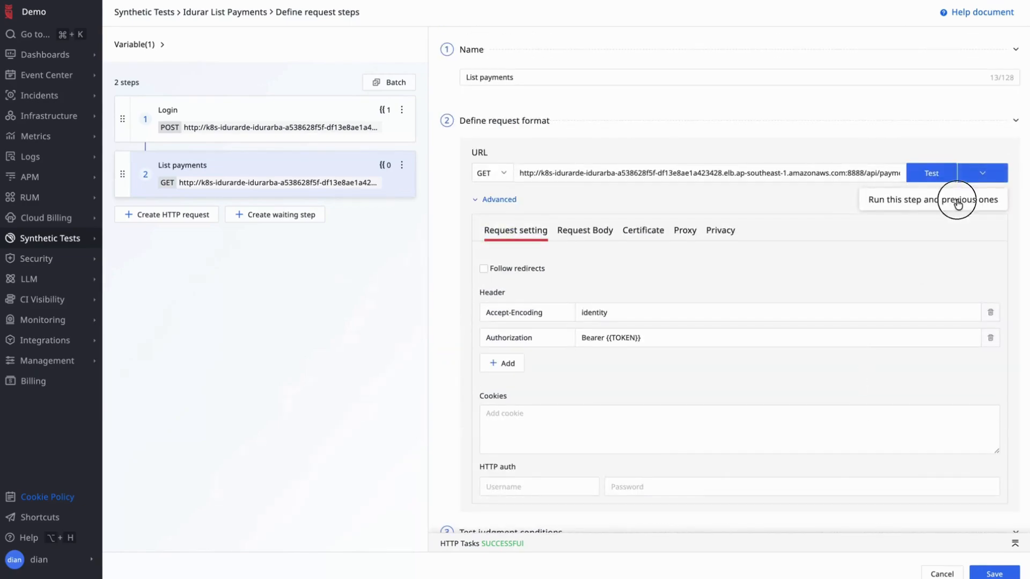
click(958, 202)
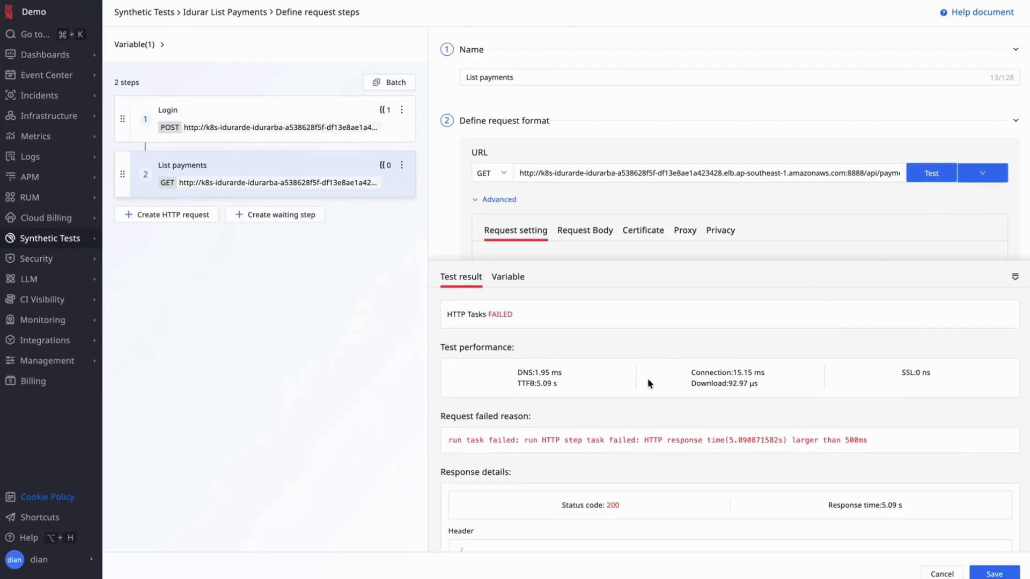
scroll(647, 378, down, 5)
scroll(648, 381, up, 5)
click(1015, 277)
scroll(921, 385, down, 4)
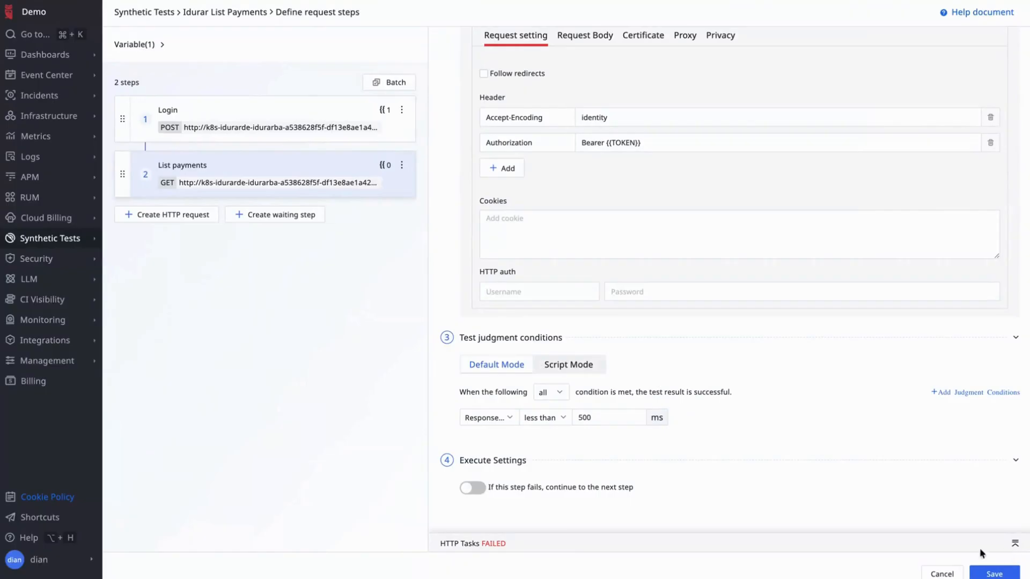
click(992, 572)
- Save the List payments step and return to the Synthetic Tests task list
click(994, 573)
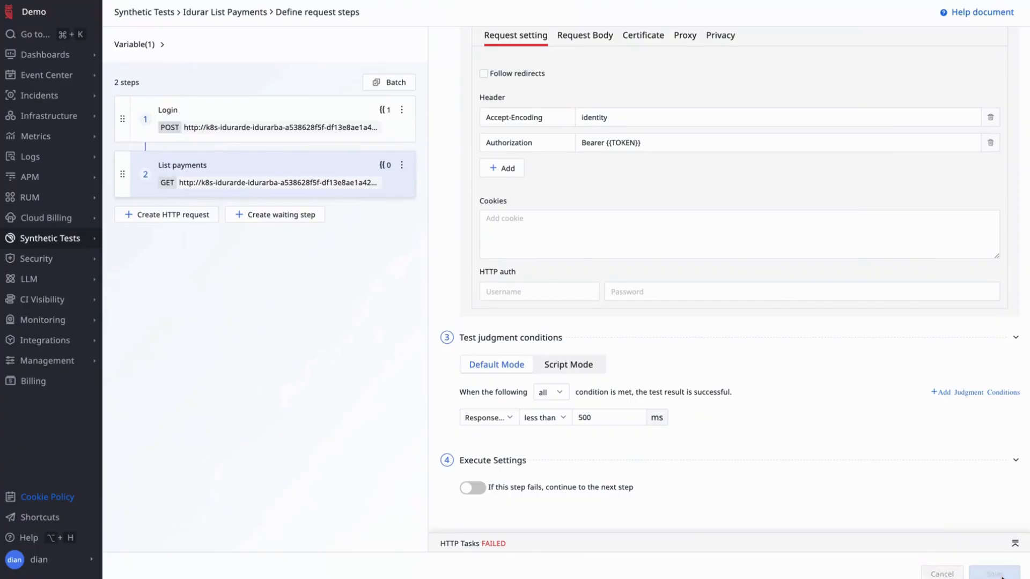
scroll(701, 352, up, 4)
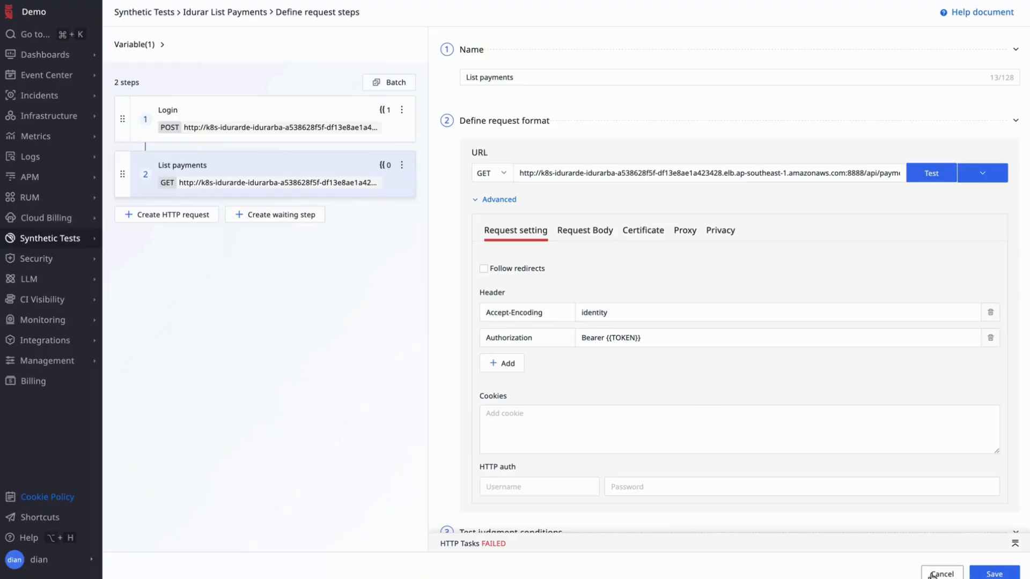
click(248, 13)
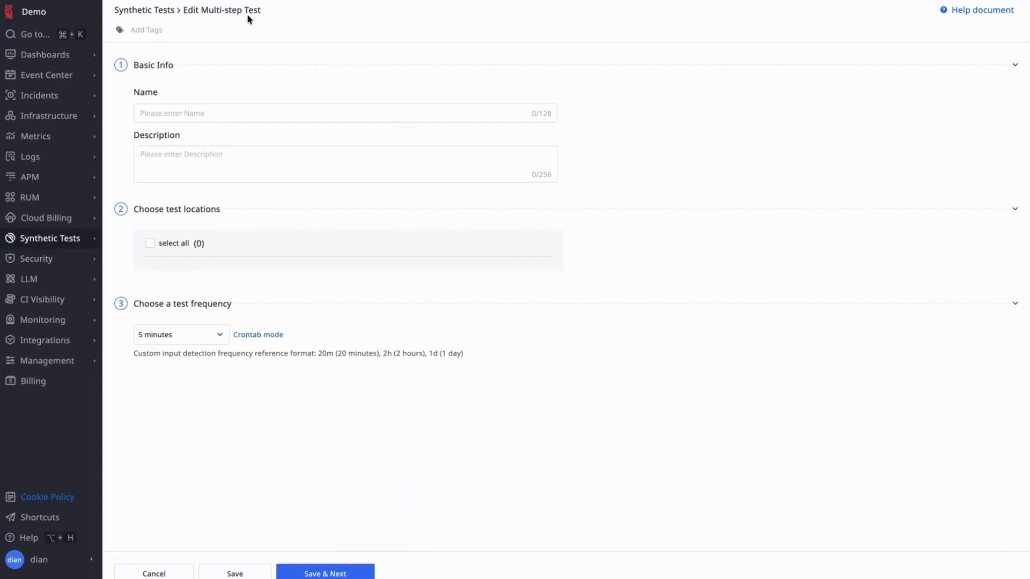
click(166, 11)
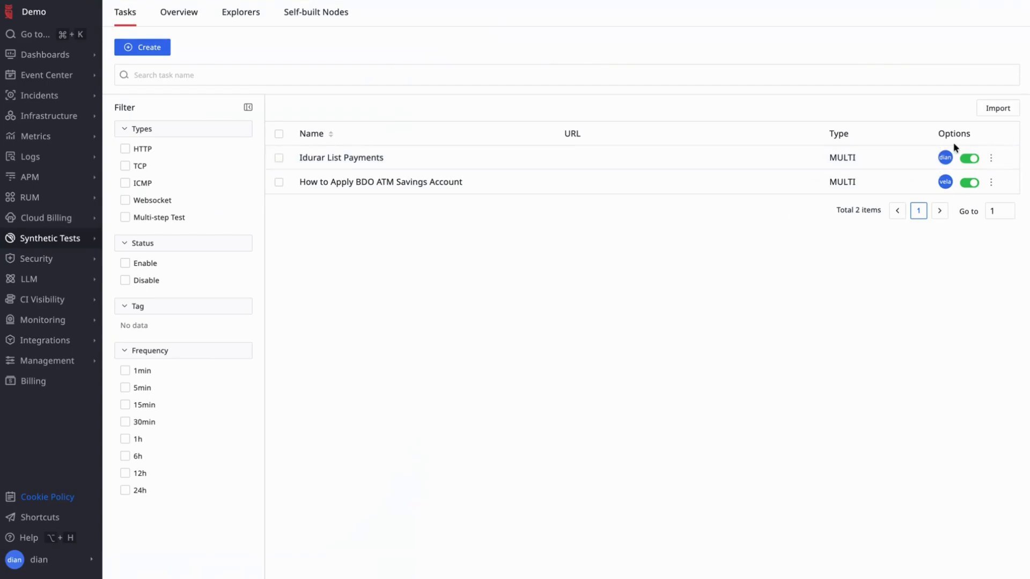
- Inspect the newest failed Idurar List Payments multistep run (5.06 s List payments), then open Dashboards
mouse_move(93, 246)
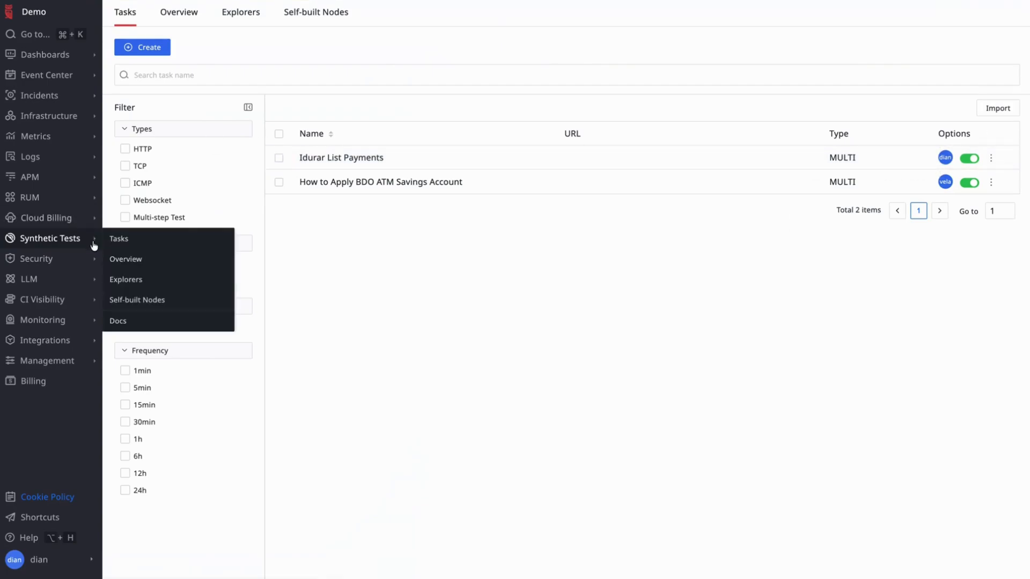
click(127, 280)
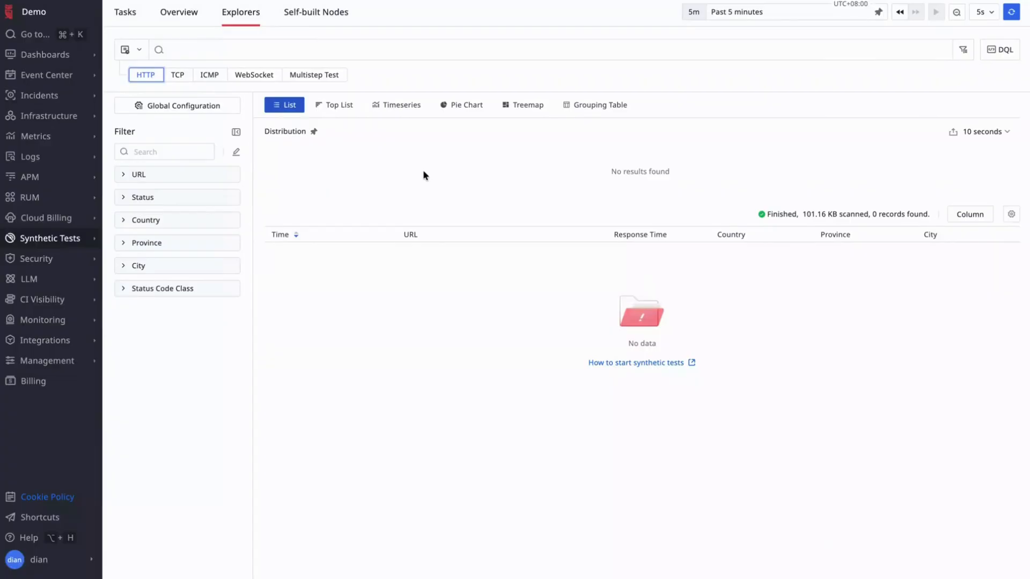
click(315, 76)
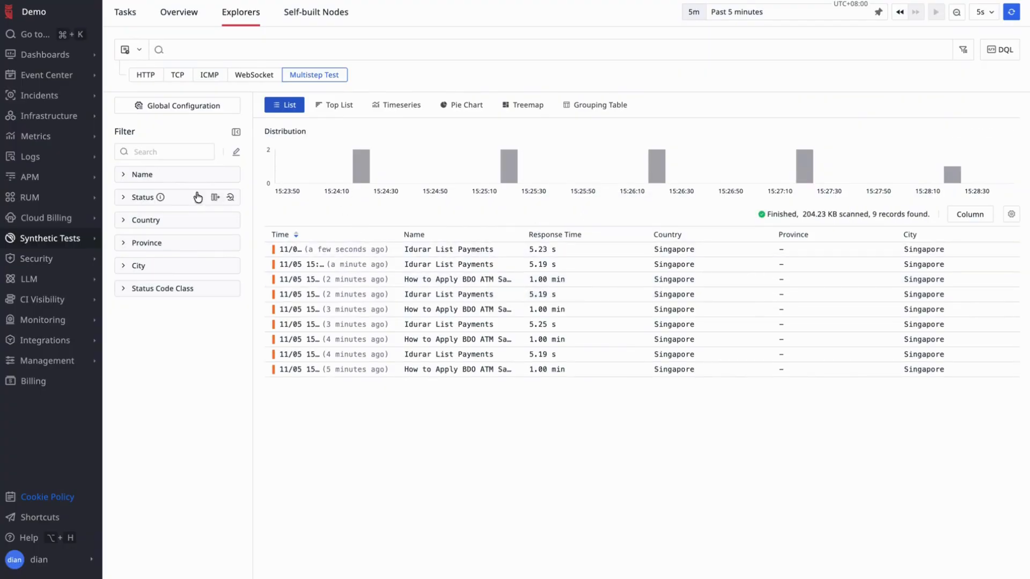
click(477, 251)
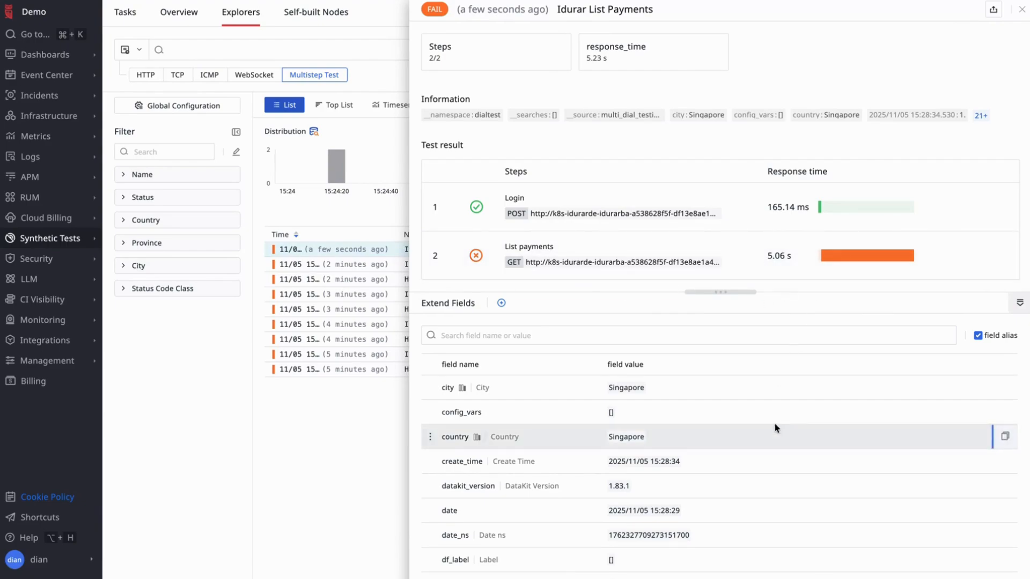
click(1022, 11)
click(32, 62)
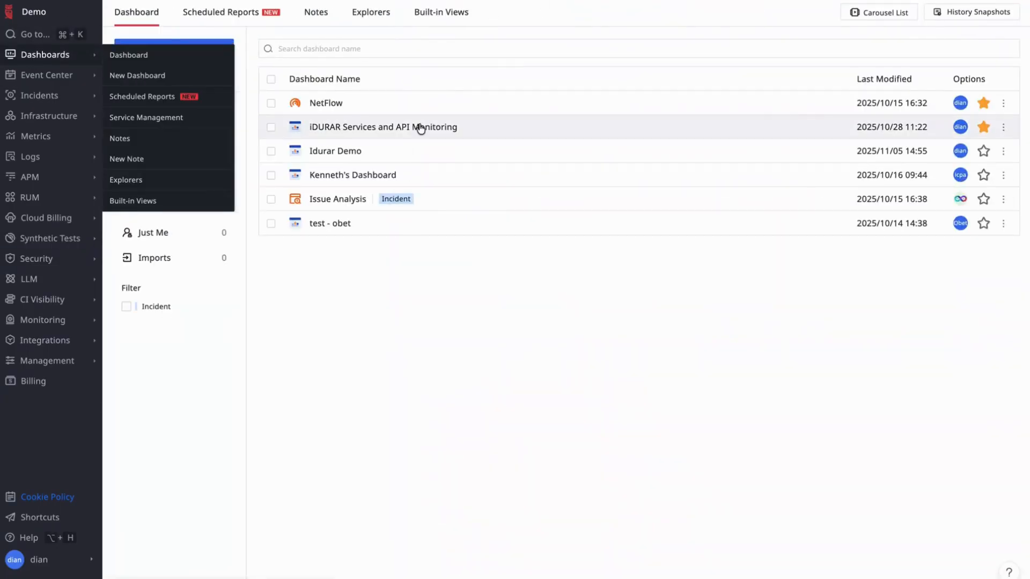
- Open the Idurar Demo dashboard, collapse its Traffic group, and bring up the chart-type search
click(479, 157)
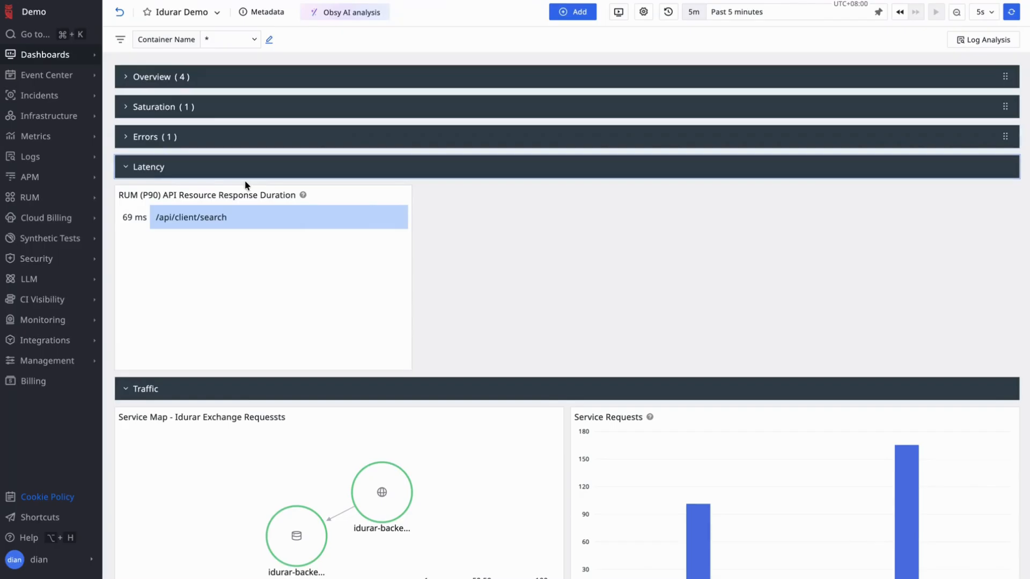
click(133, 391)
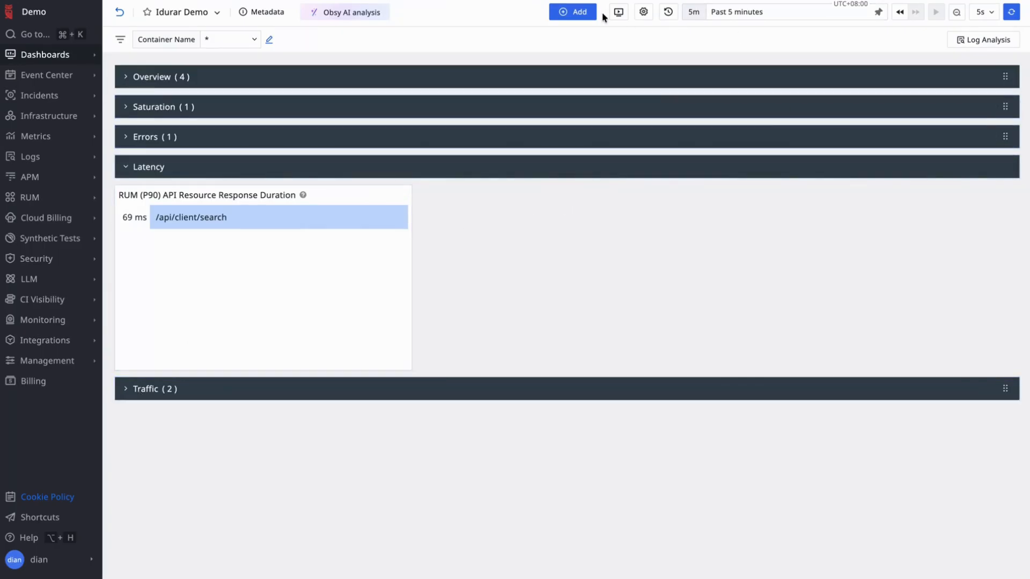
click(574, 14)
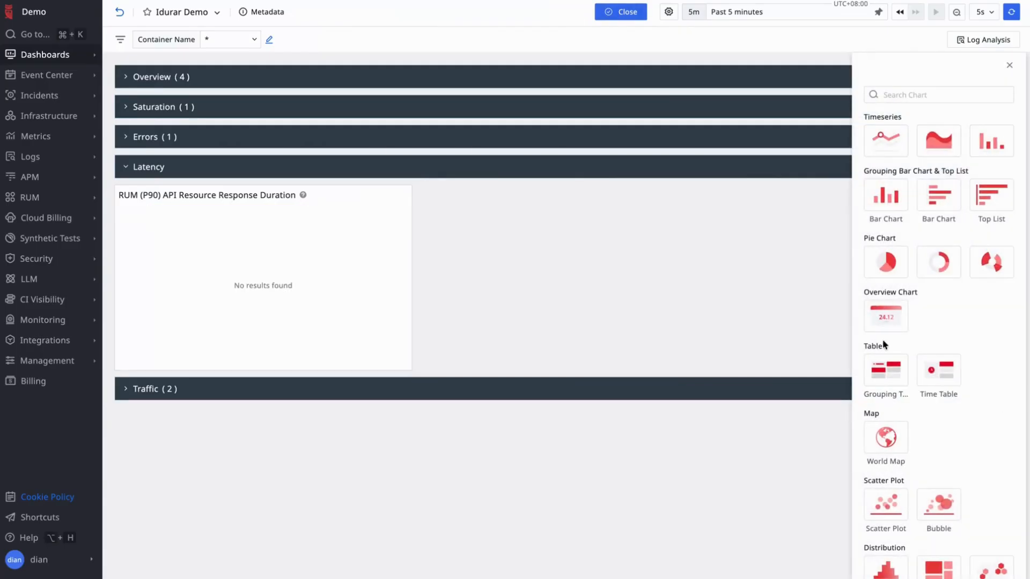
click(913, 92)
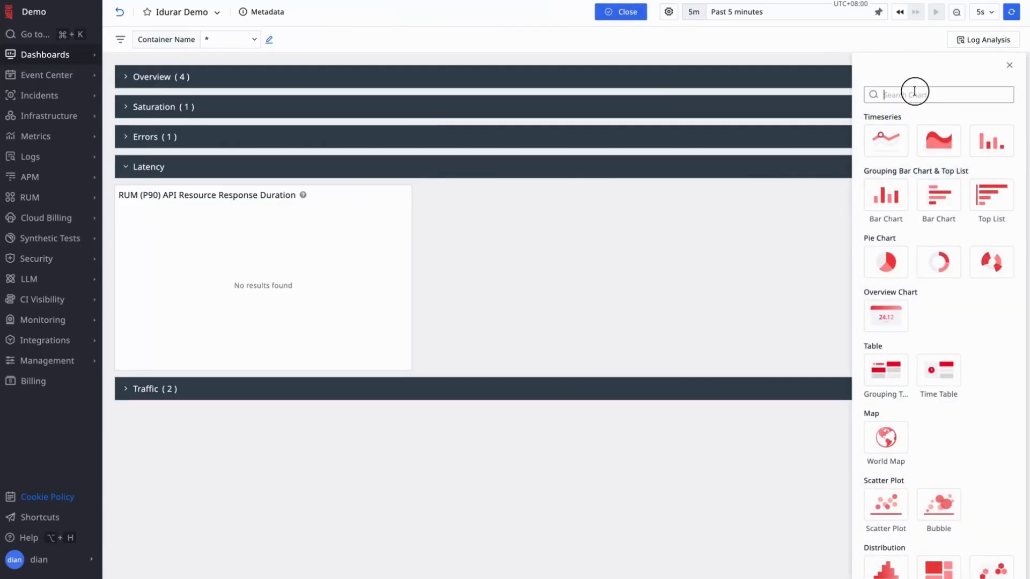
- Create an area chart that queries all Dial Tests sets
text(area)
click(894, 131)
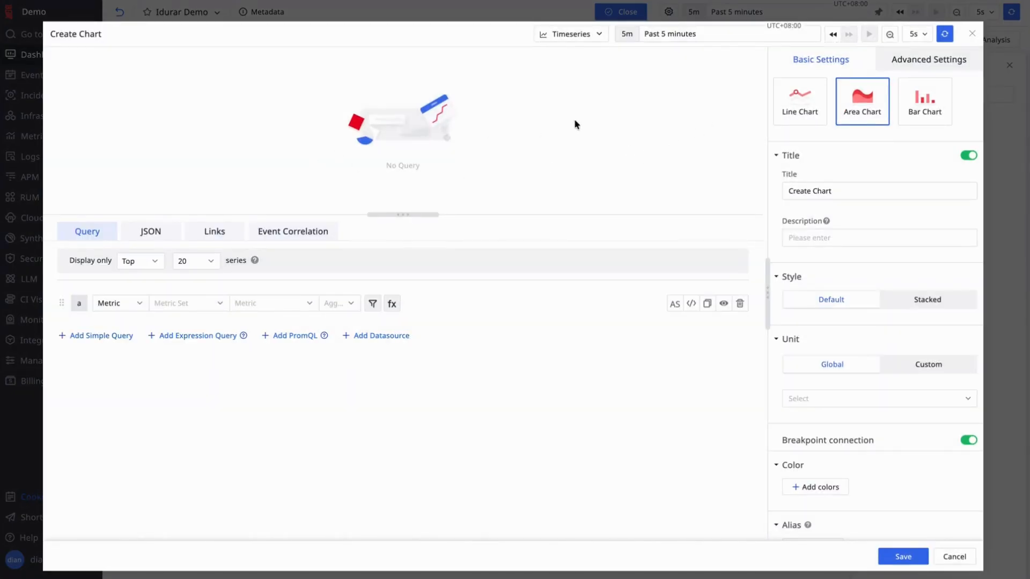
click(137, 305)
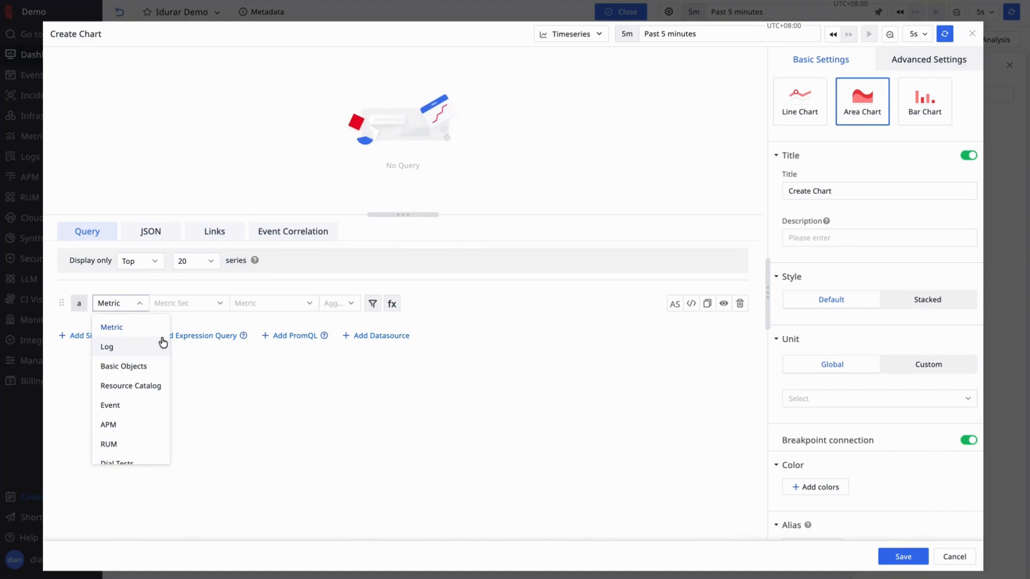
click(142, 307)
click(142, 307)
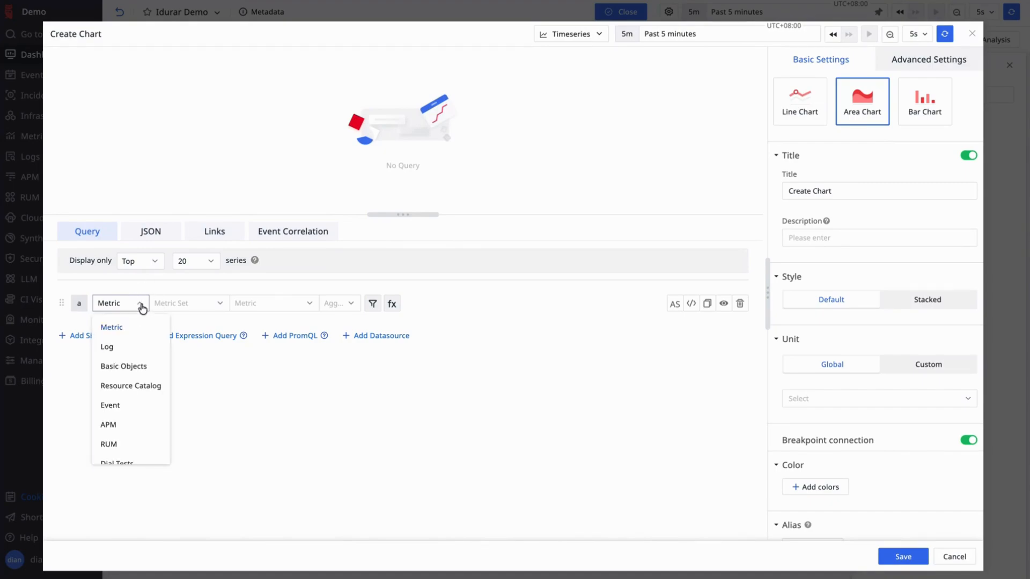
scroll(141, 375, down, 3)
click(140, 375)
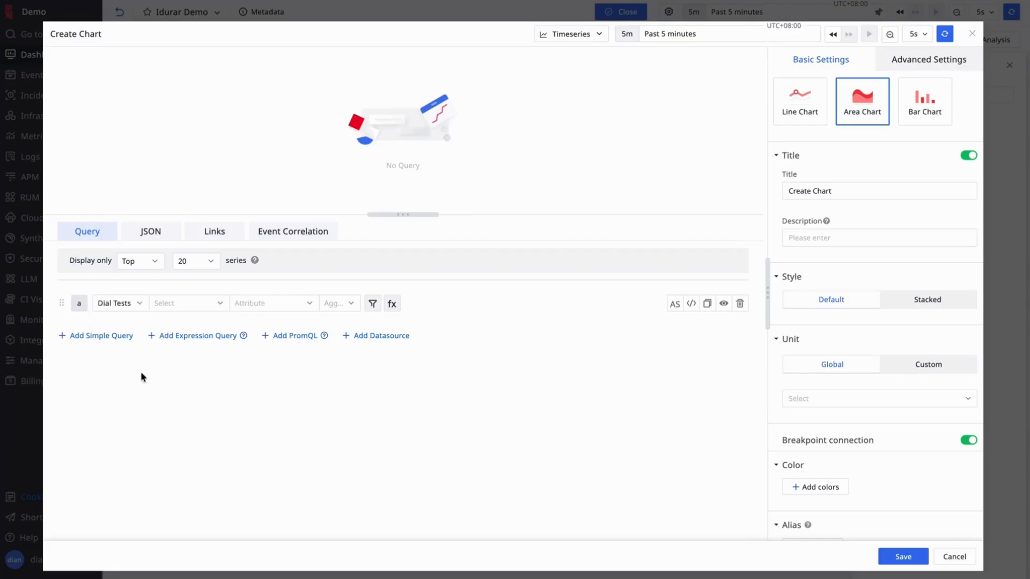
click(219, 309)
click(193, 327)
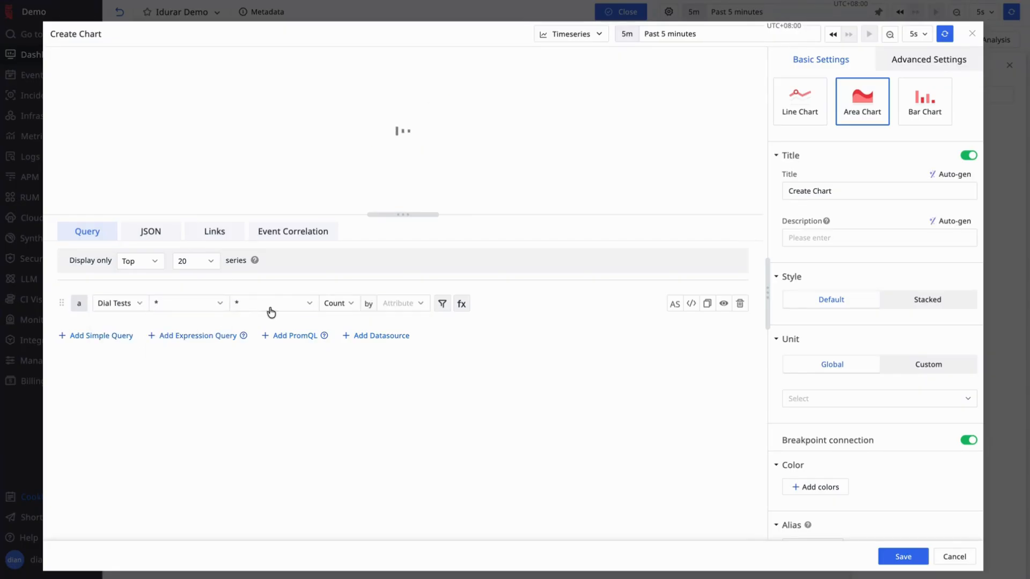
- Plot the field response_time with Avg aggregation instead of Count
click(339, 301)
click(310, 310)
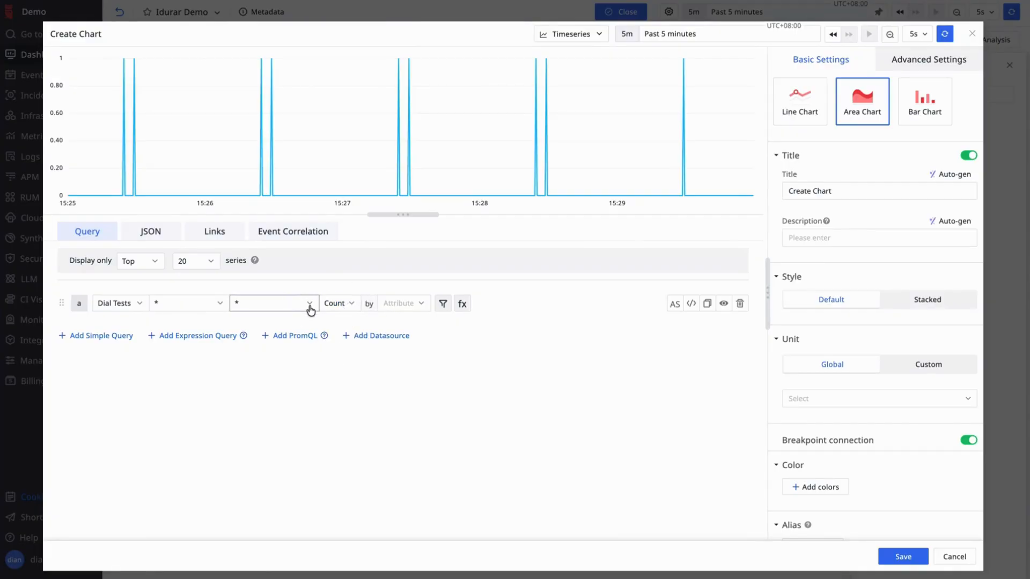
text(respo)
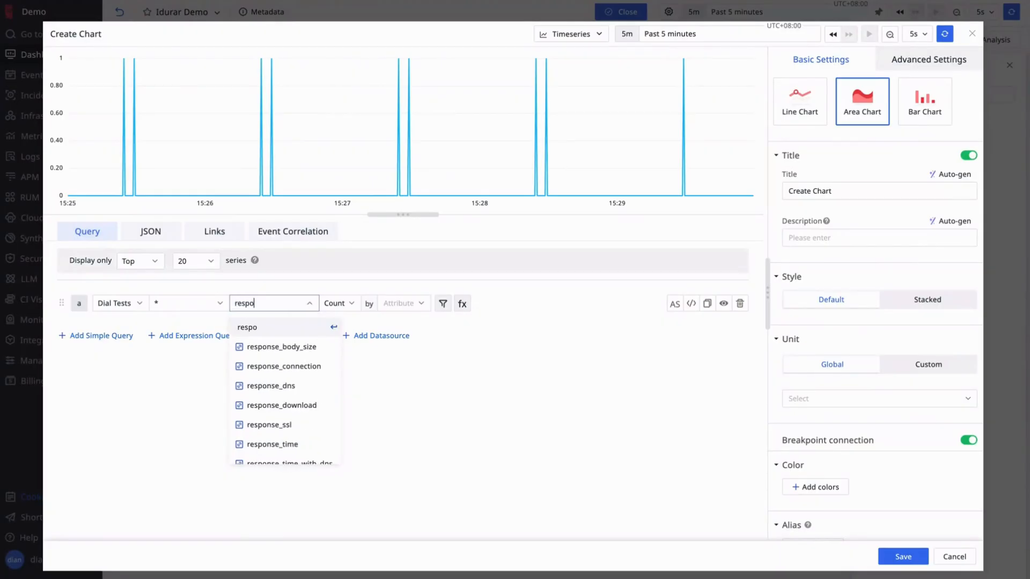
text(nse_time)
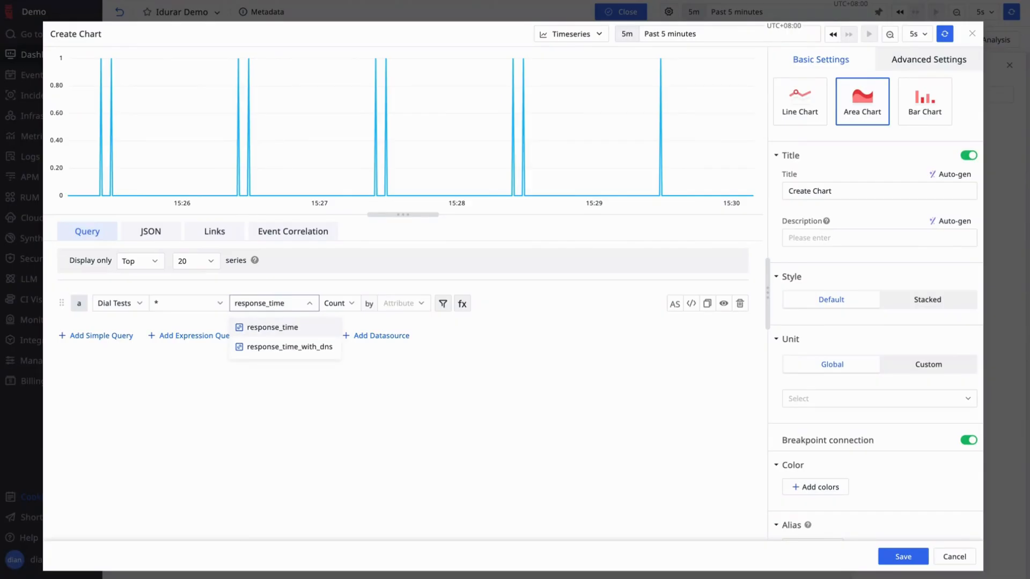
click(295, 333)
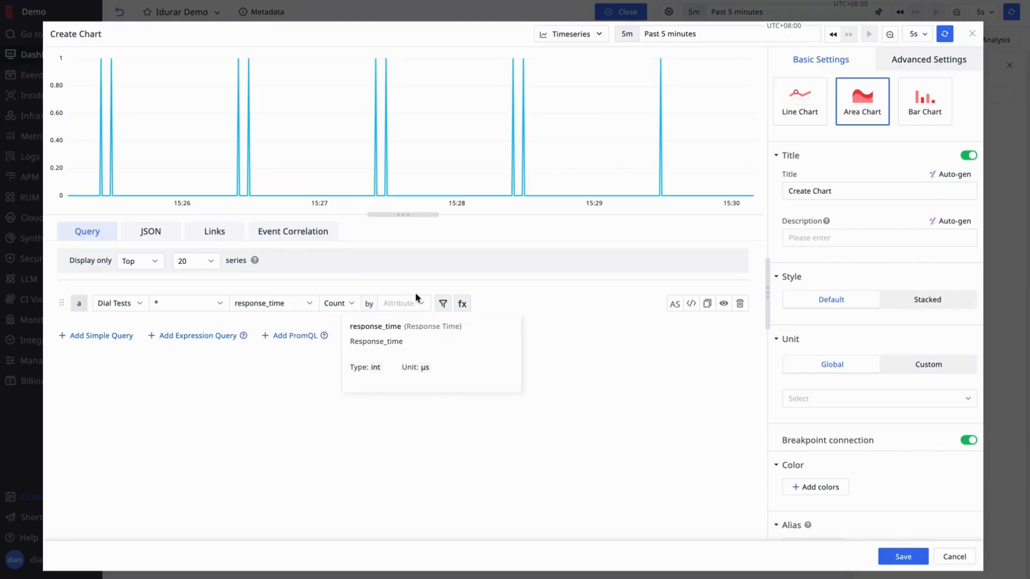
click(346, 304)
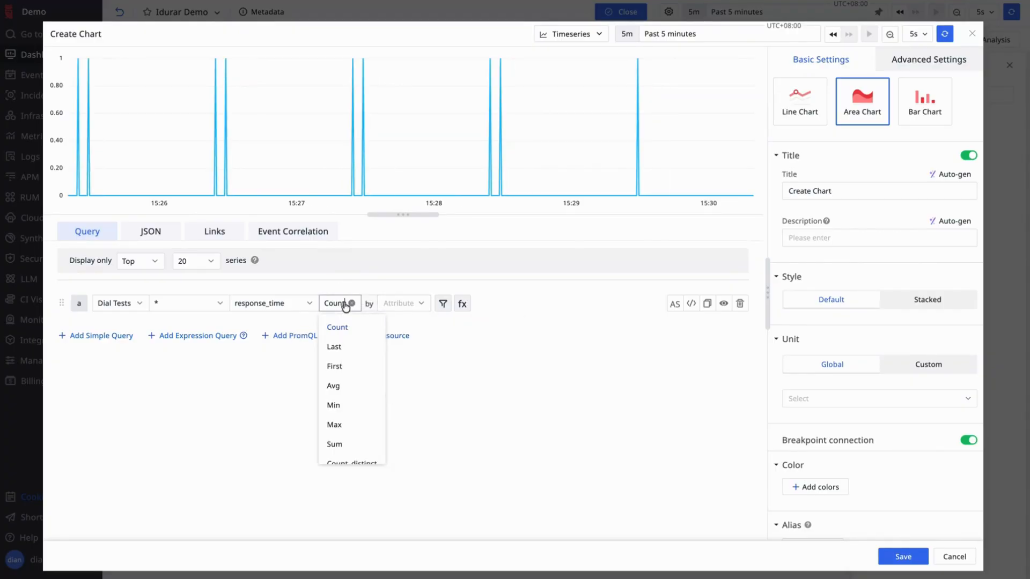
click(345, 386)
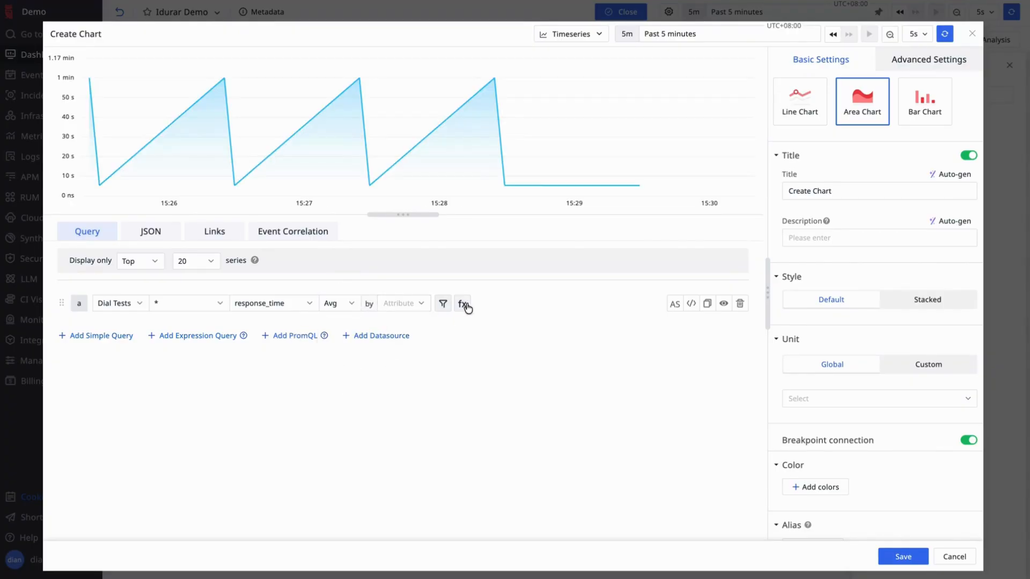
click(402, 303)
- Group the series by name and filter to name = Idurar List Payments
text(name)
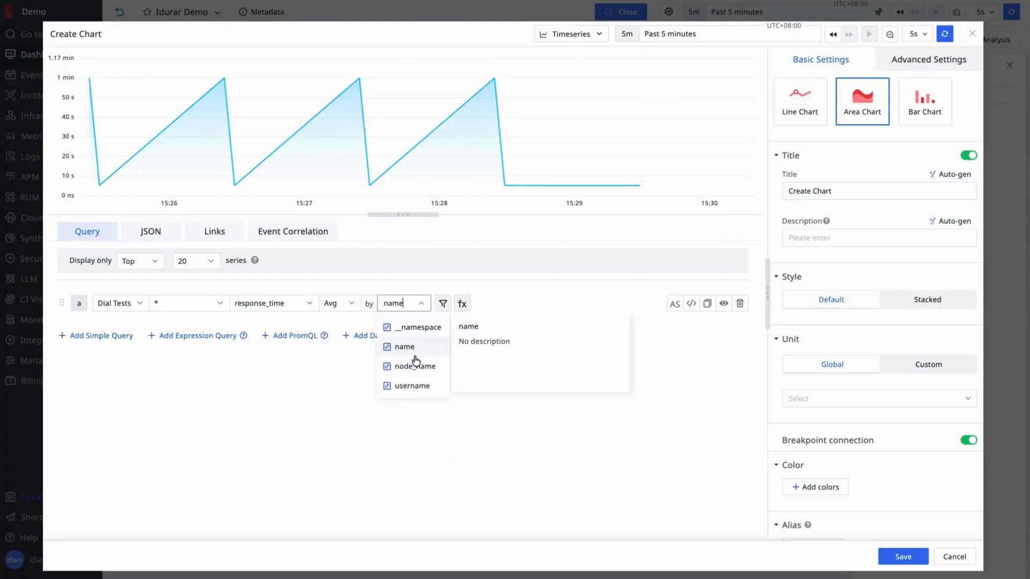
click(415, 347)
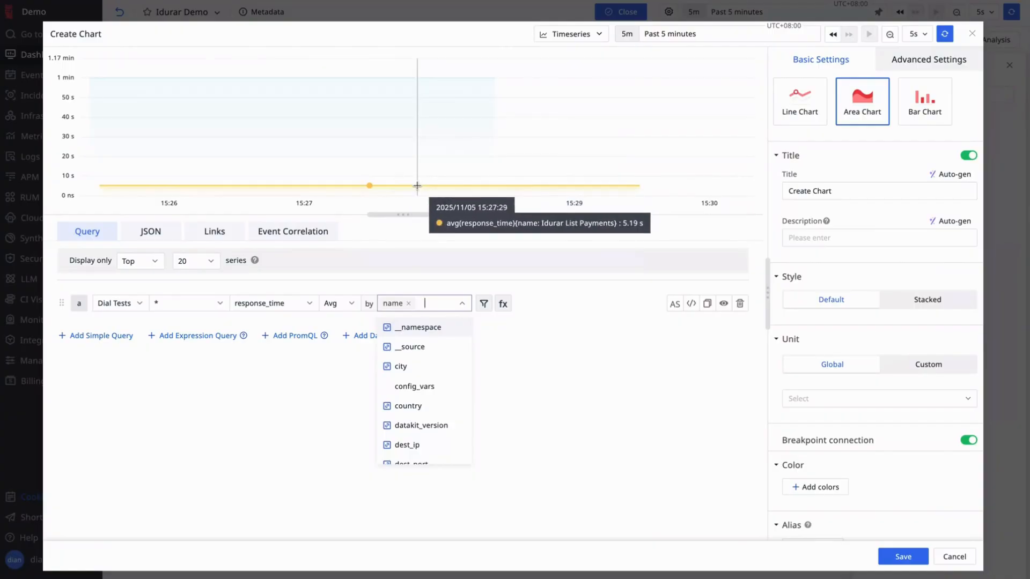
click(598, 408)
click(484, 304)
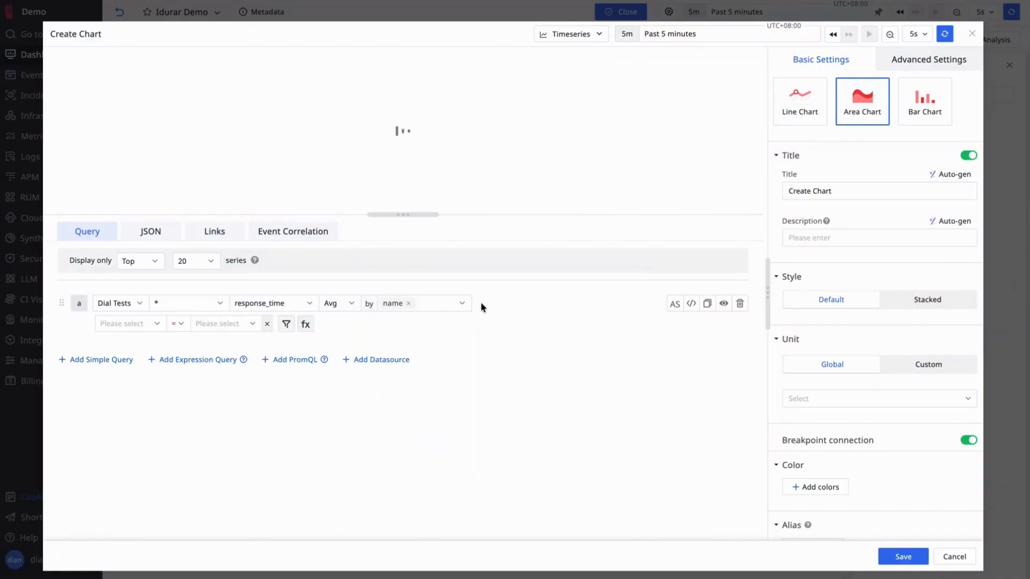
click(148, 324)
text(name)
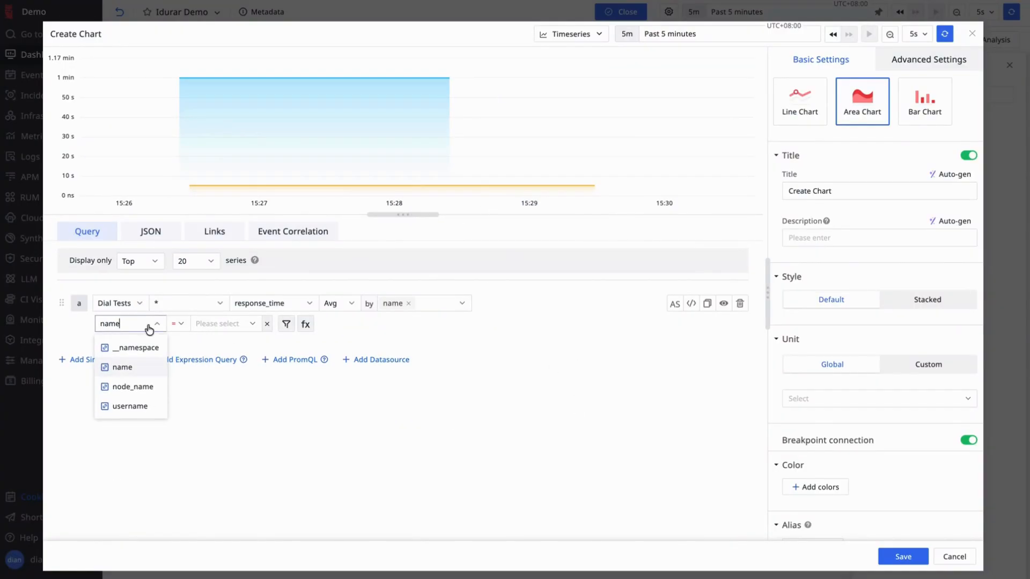
click(127, 370)
click(226, 325)
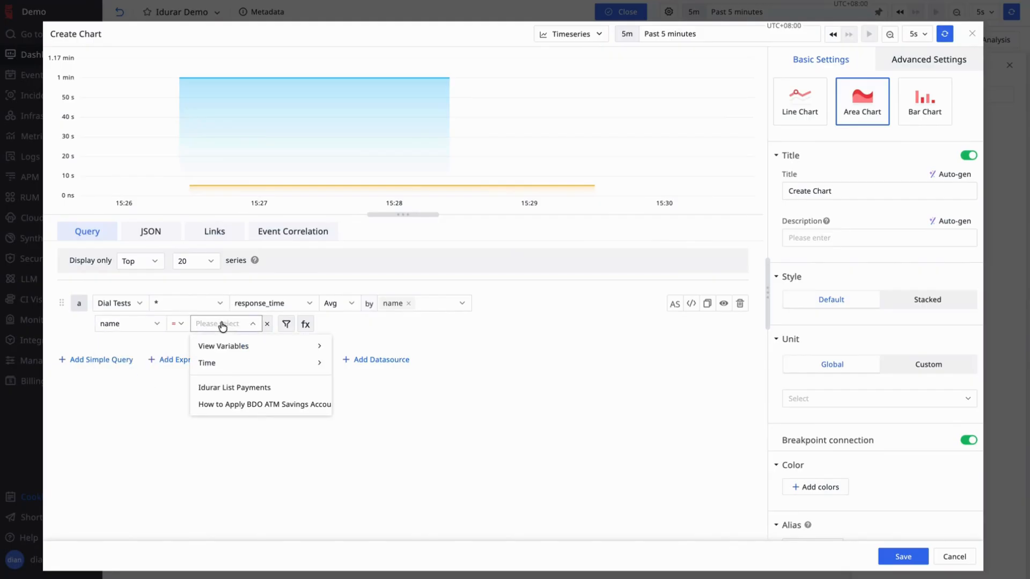
click(232, 387)
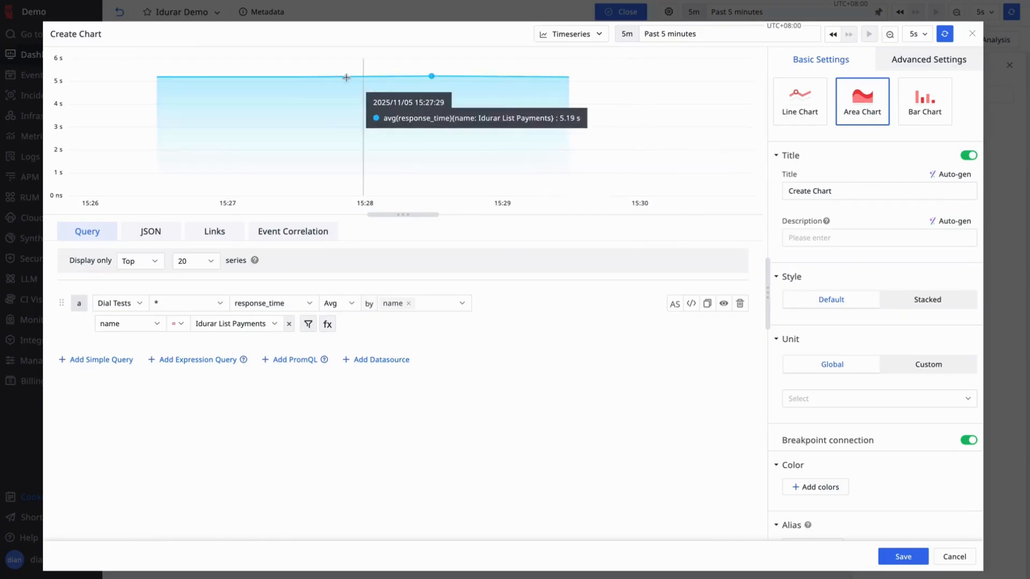
- Title the chart 'Synthetic Test Endpoint Response Time' and auto-generate its description
click(837, 188)
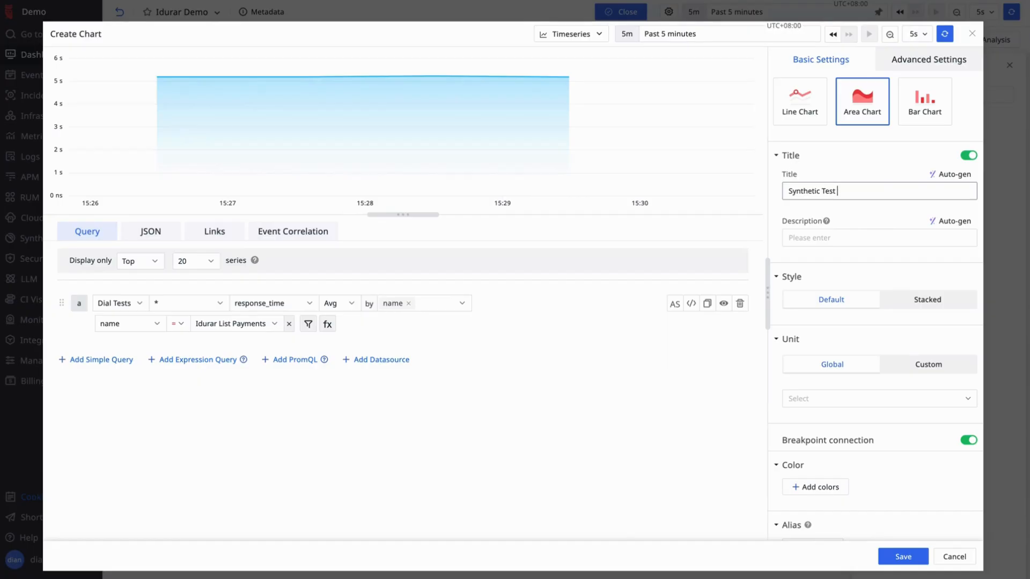
key(BackSpace)
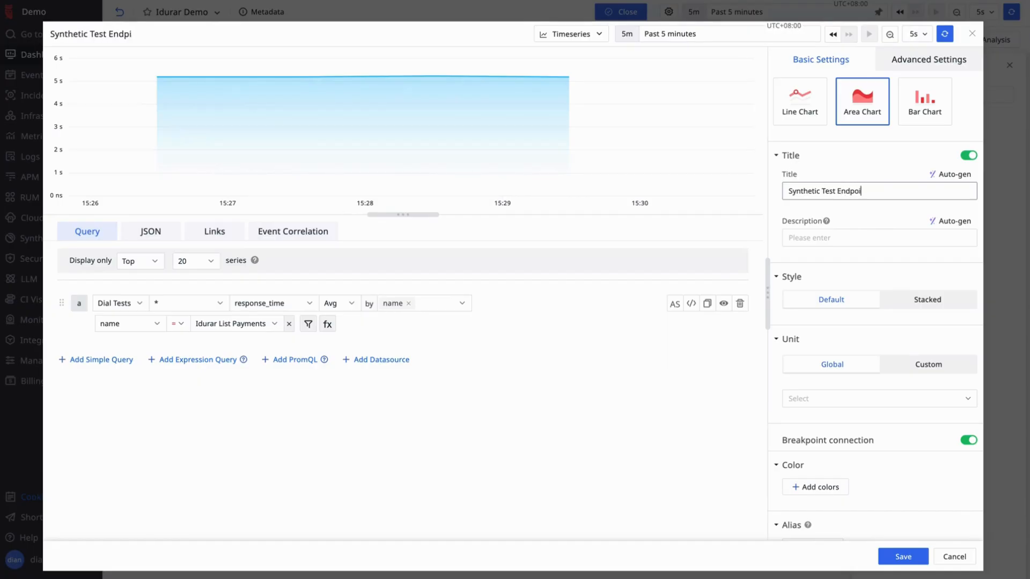
text(nd)
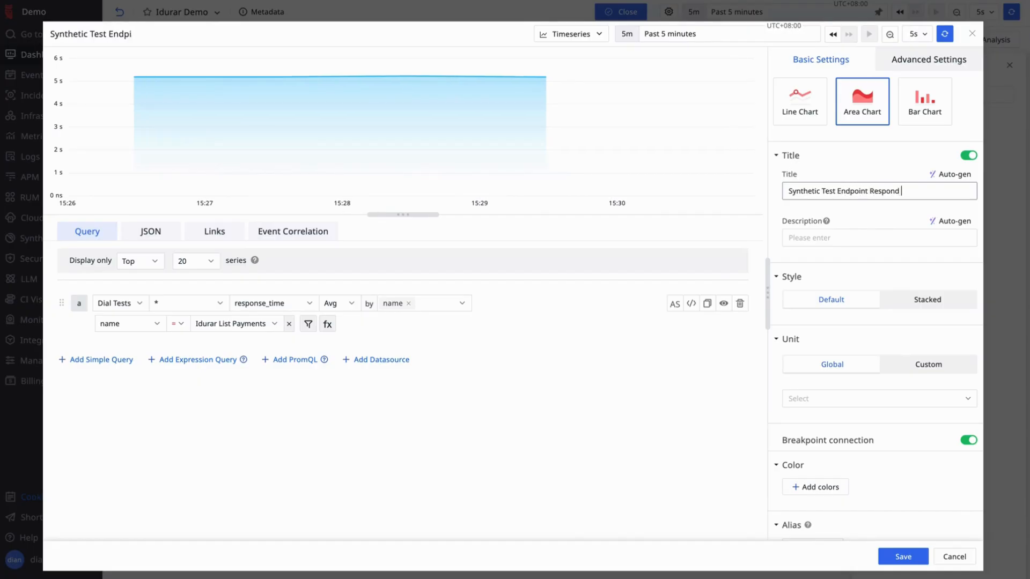
text(e TIm)
click(959, 226)
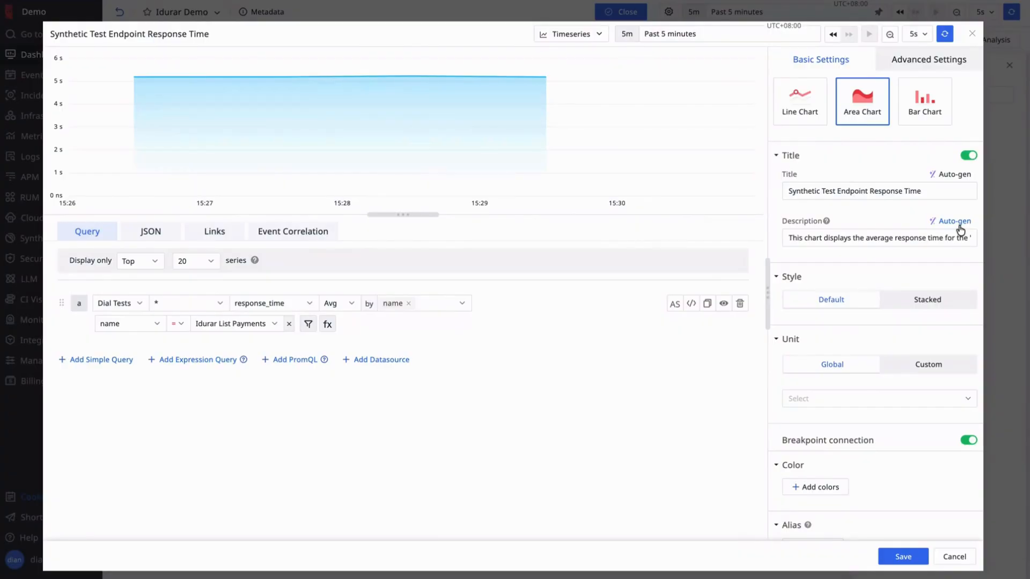
scroll(892, 299, down, 3)
scroll(892, 298, down, 3)
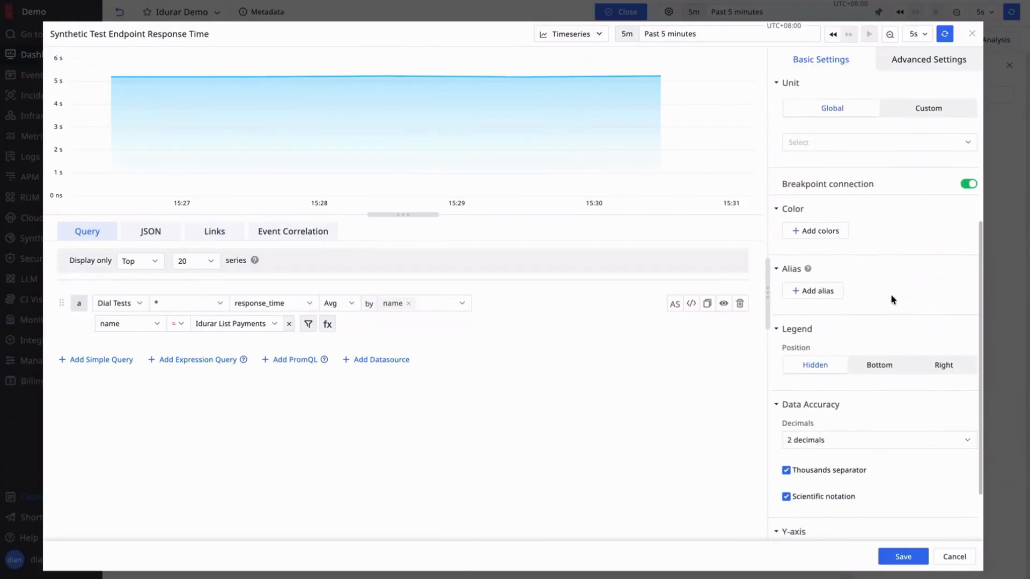
scroll(892, 298, up, 6)
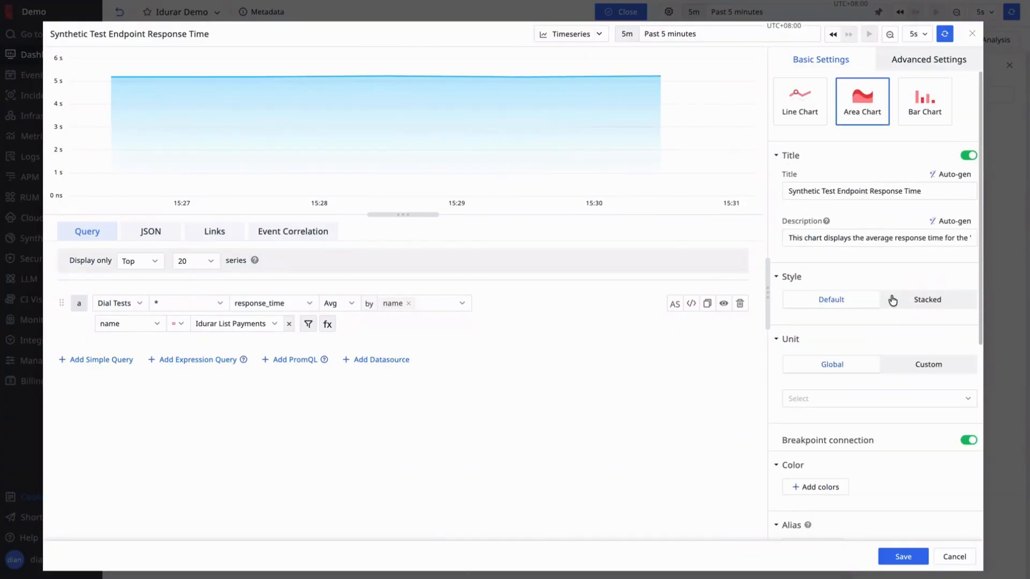
- Add a 500000 baseline titled Threshold and save the chart to Idurar Demo
click(933, 63)
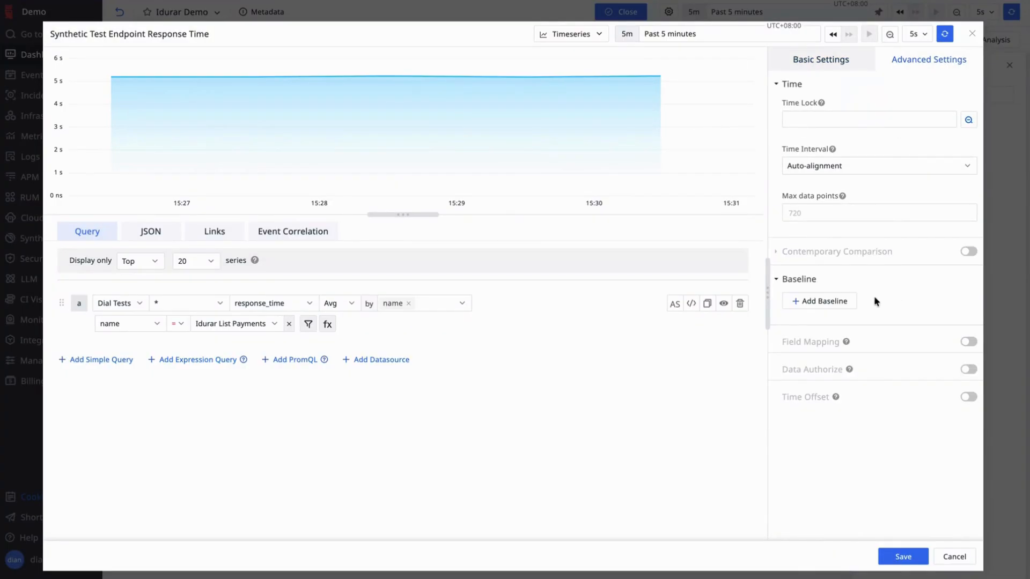
click(822, 301)
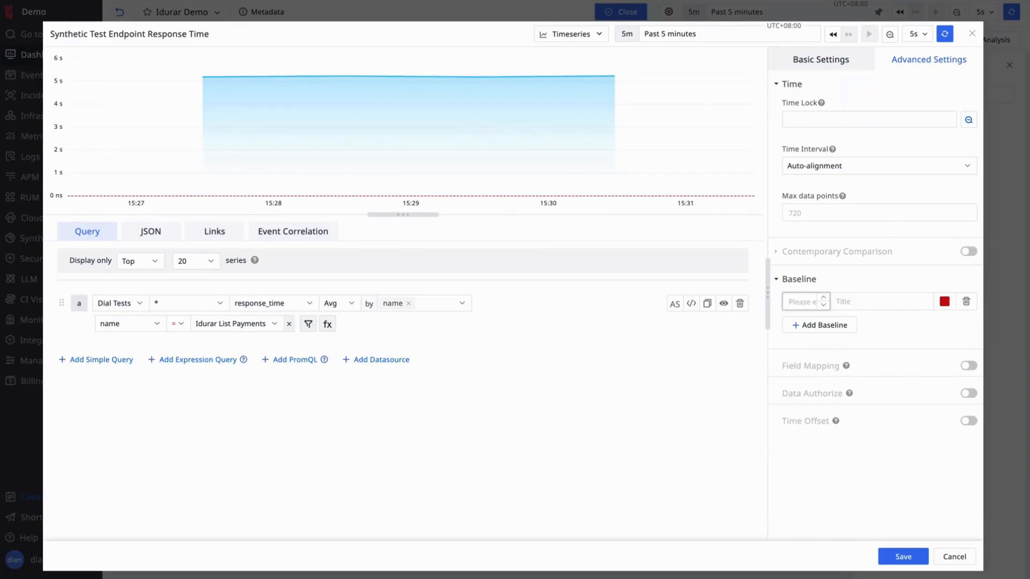
text(500000)
click(855, 302)
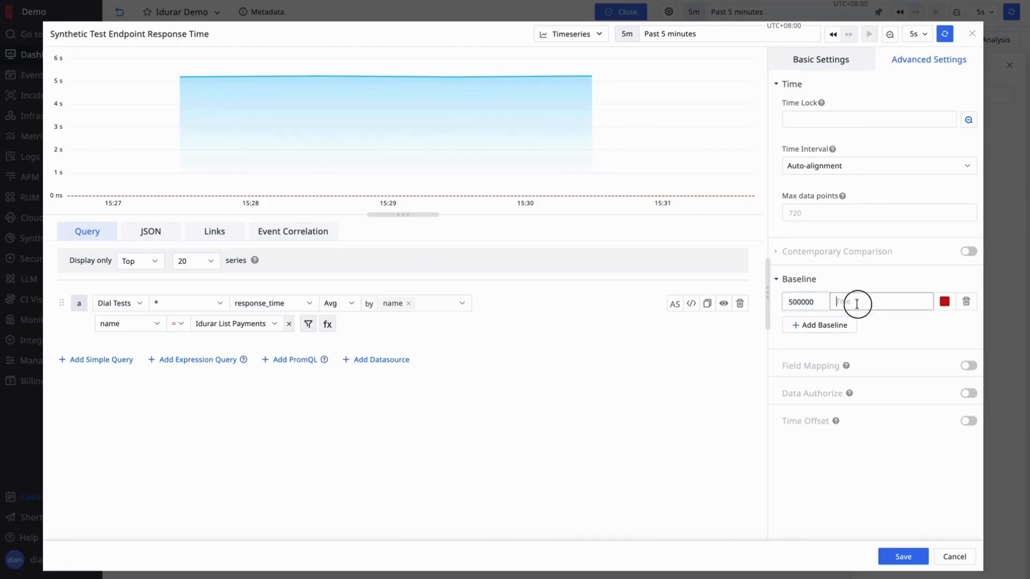
text(Threshold)
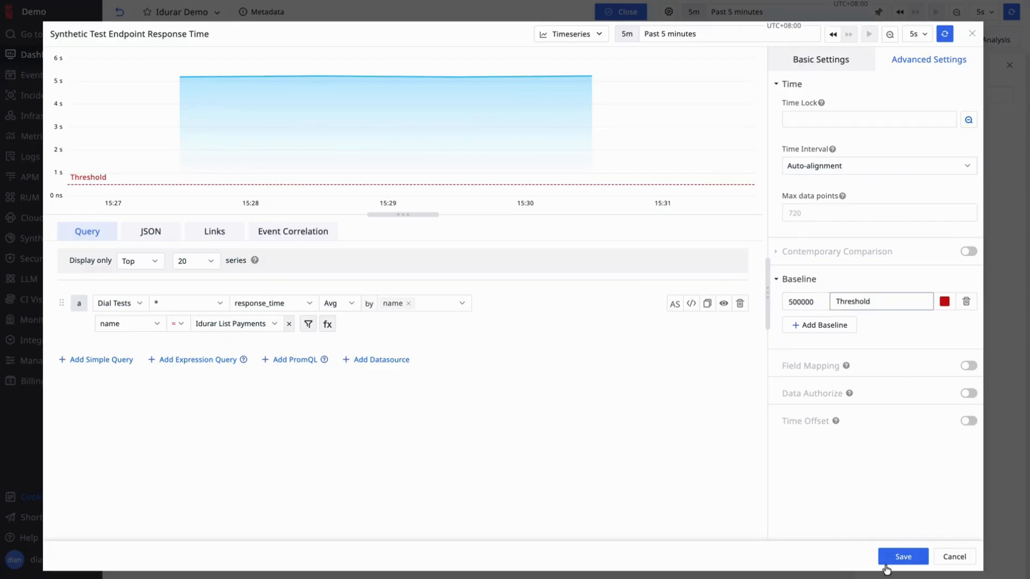
click(912, 556)
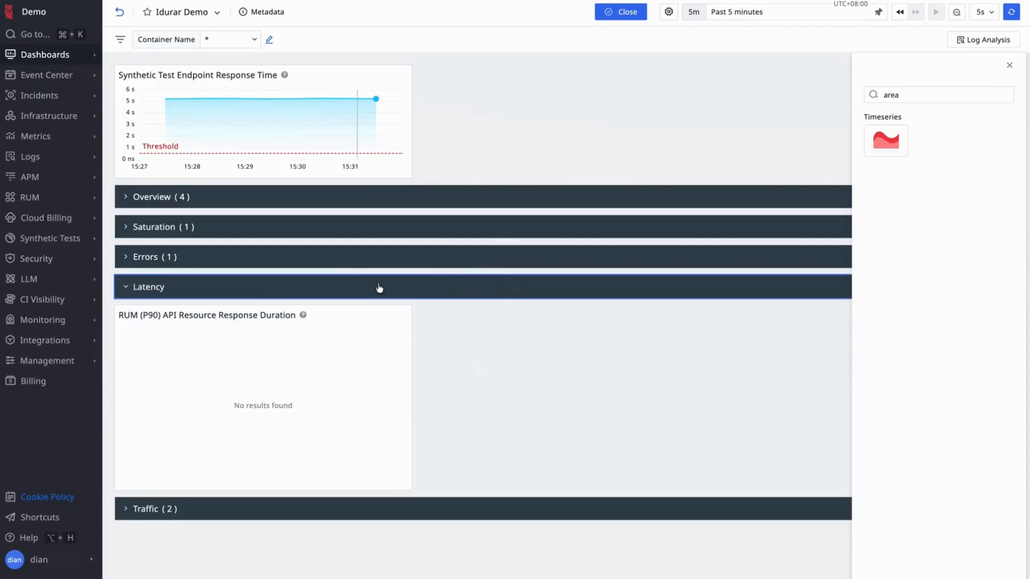
- Move the response-time chart into the Latency group, enlarge it, and collapse Latency
drag(247, 69, 556, 195)
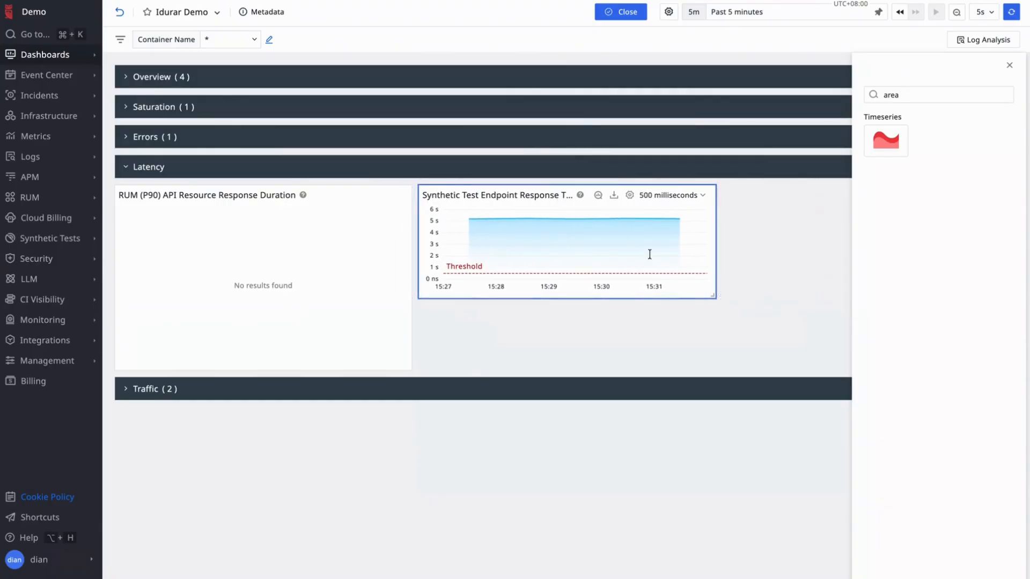
drag(715, 296, 751, 361)
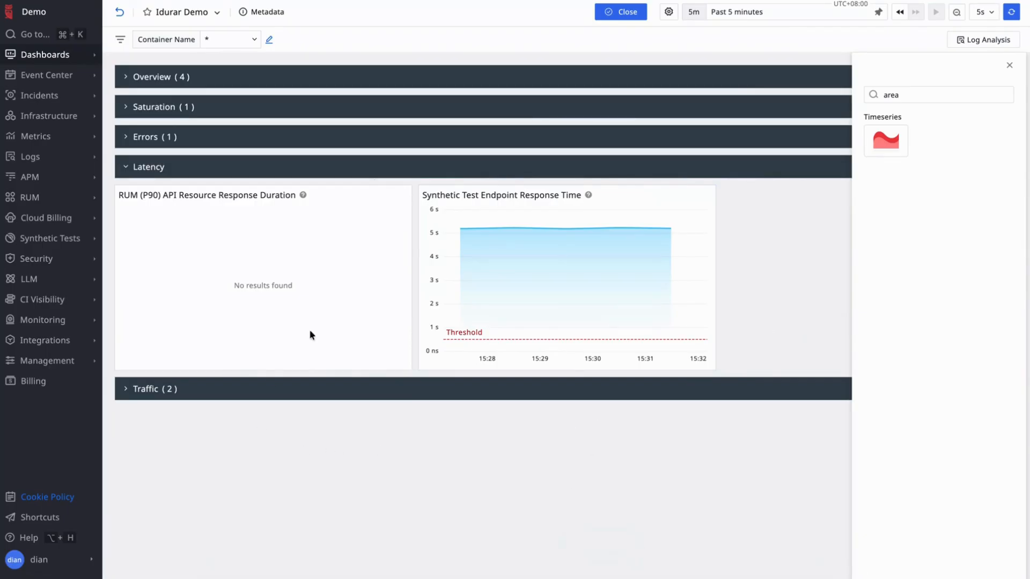
click(126, 167)
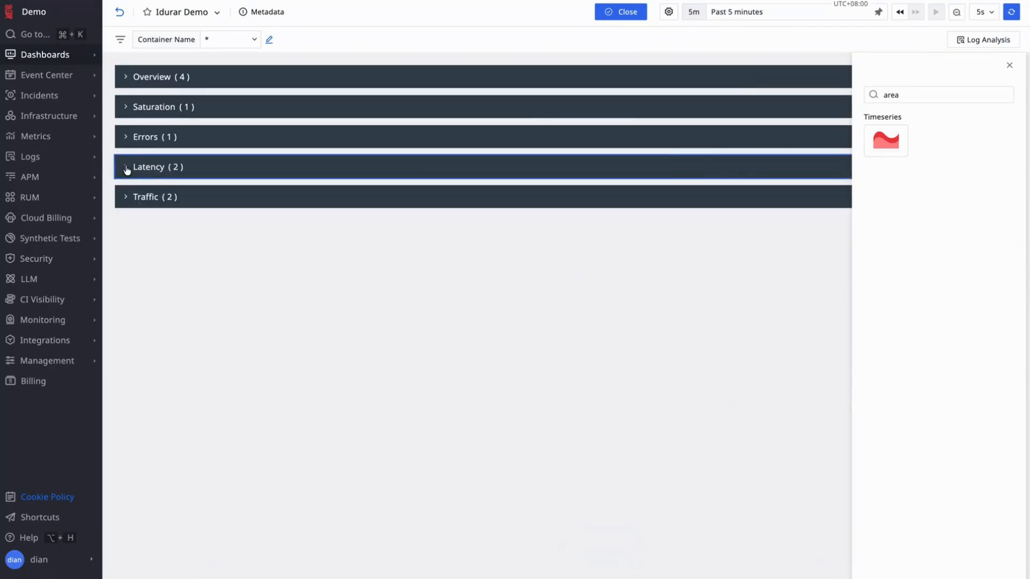
- Expand the Traffic group and start adding another chart to the dashboard
click(198, 206)
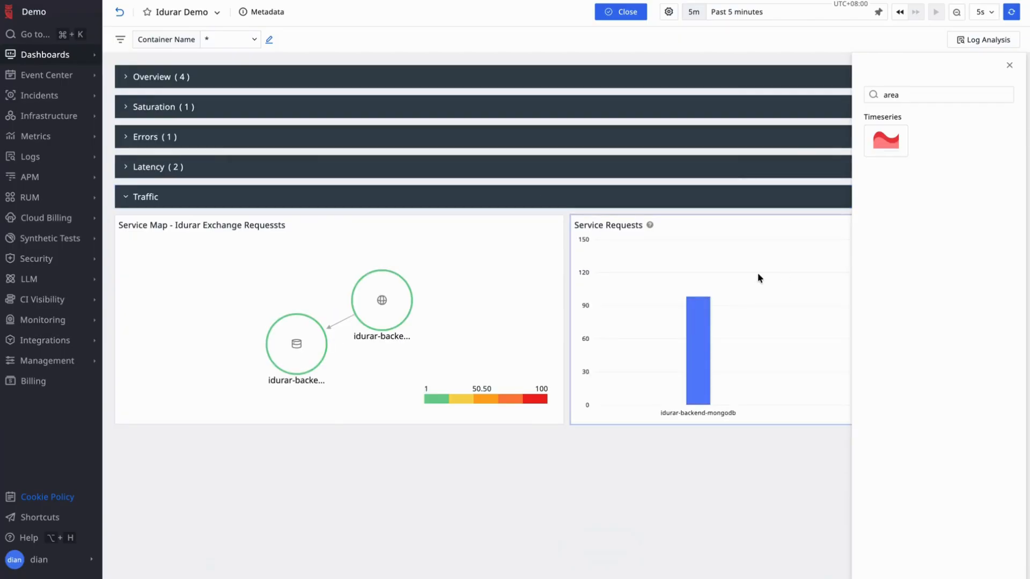
click(1008, 67)
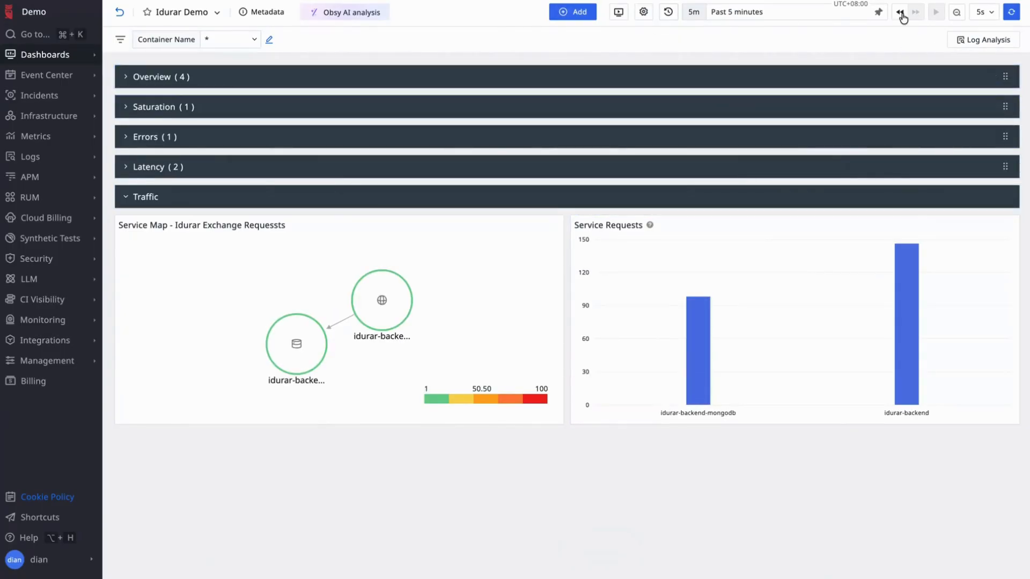
click(572, 11)
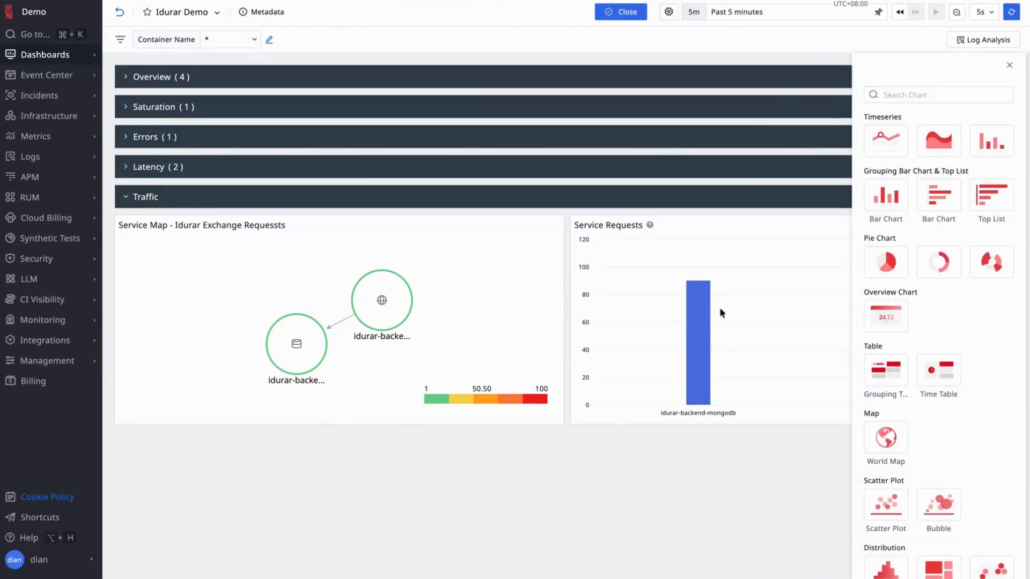
- Create a line chart on all Dial Tests measurements, grouped by name
click(920, 95)
text(line)
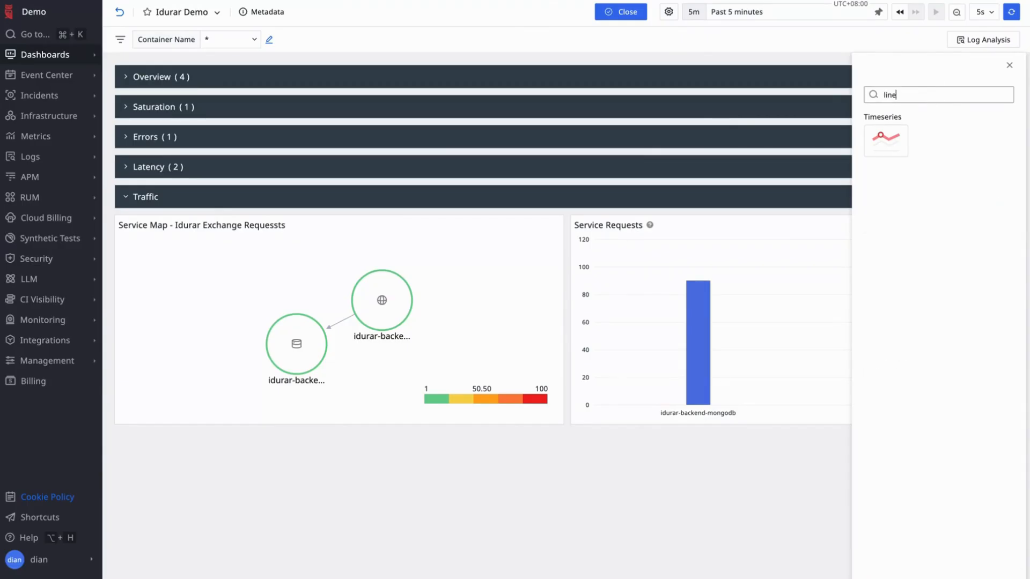
click(897, 138)
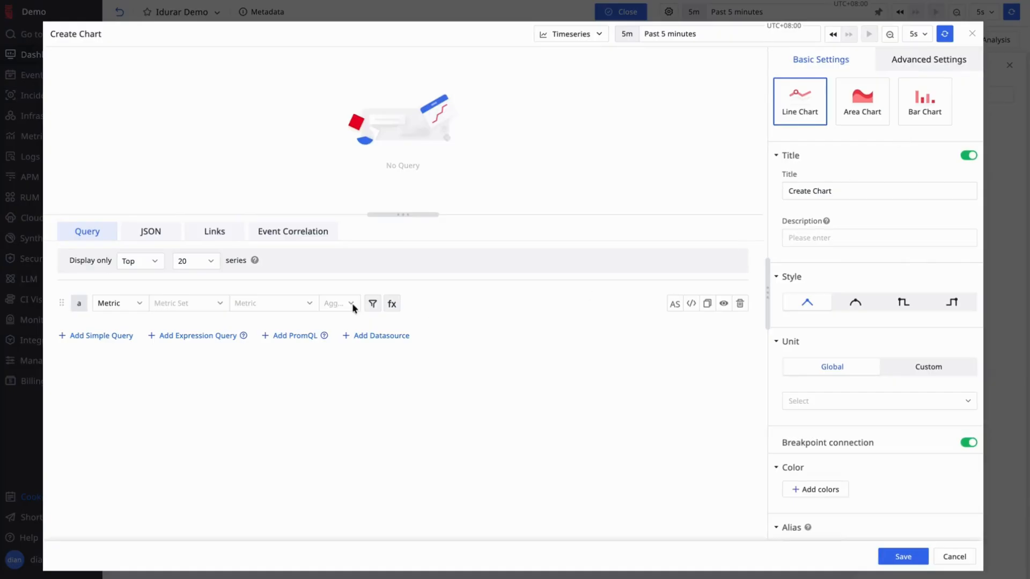
click(129, 308)
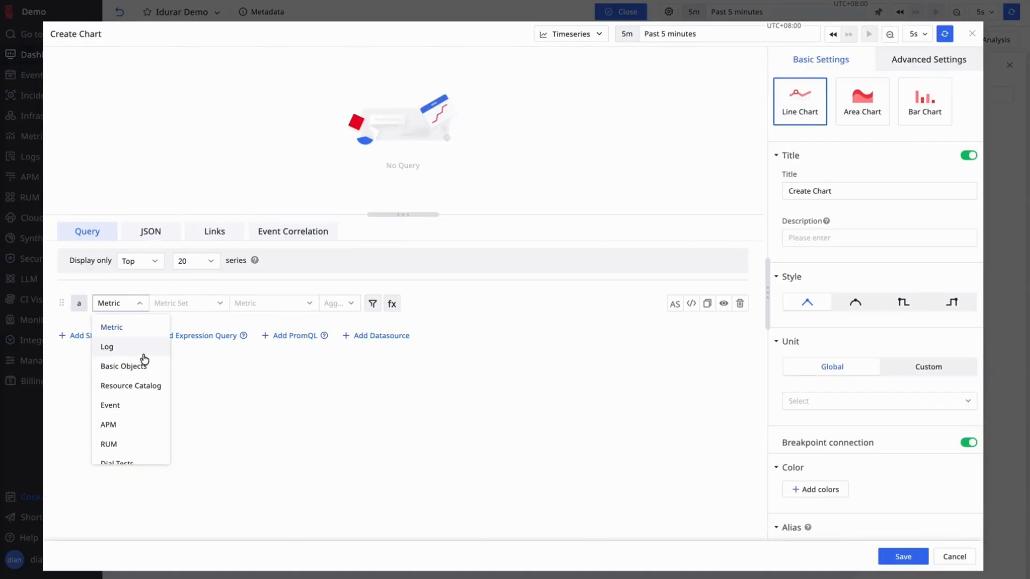
scroll(143, 407, down, 3)
click(142, 409)
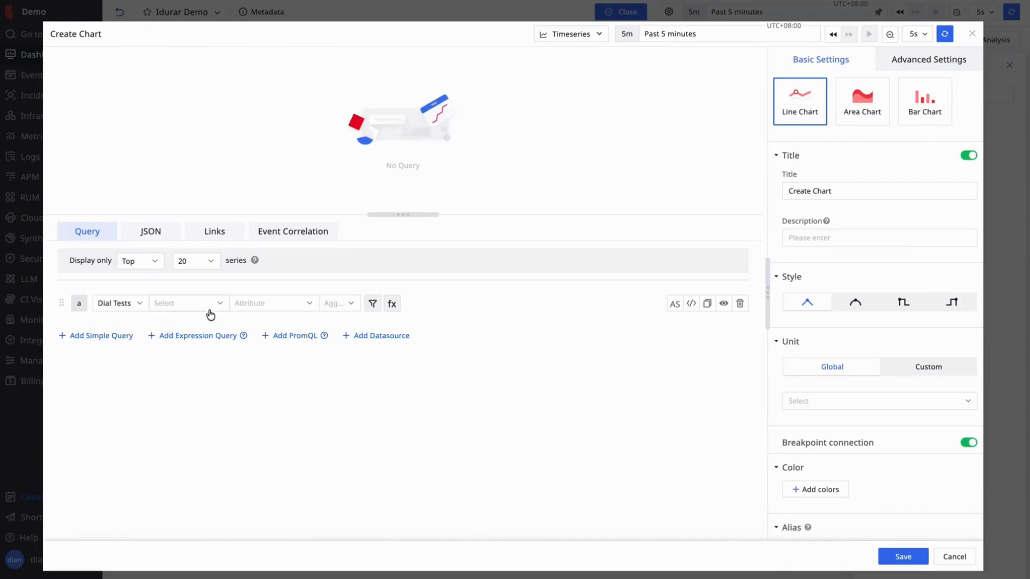
click(210, 304)
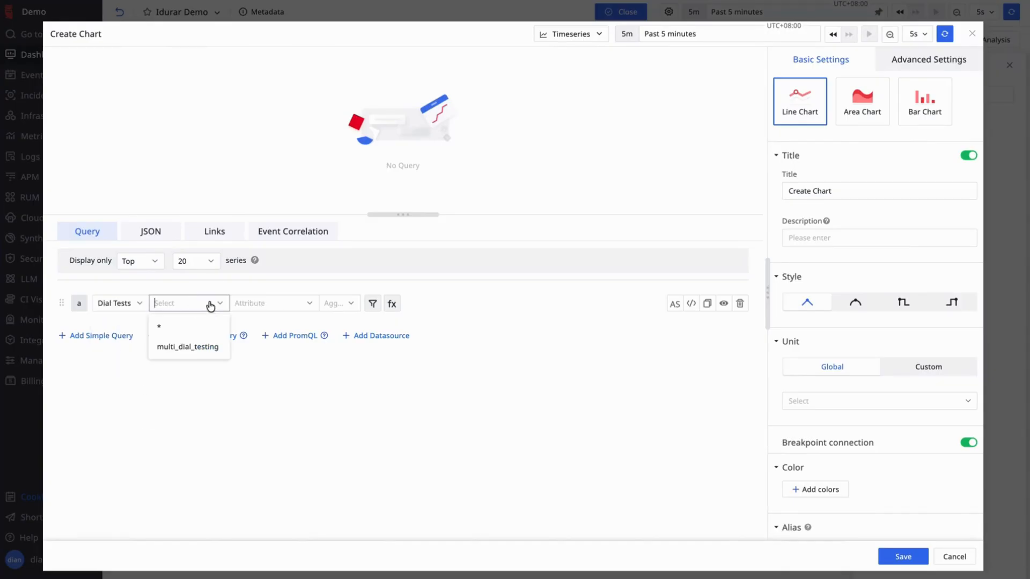
click(185, 334)
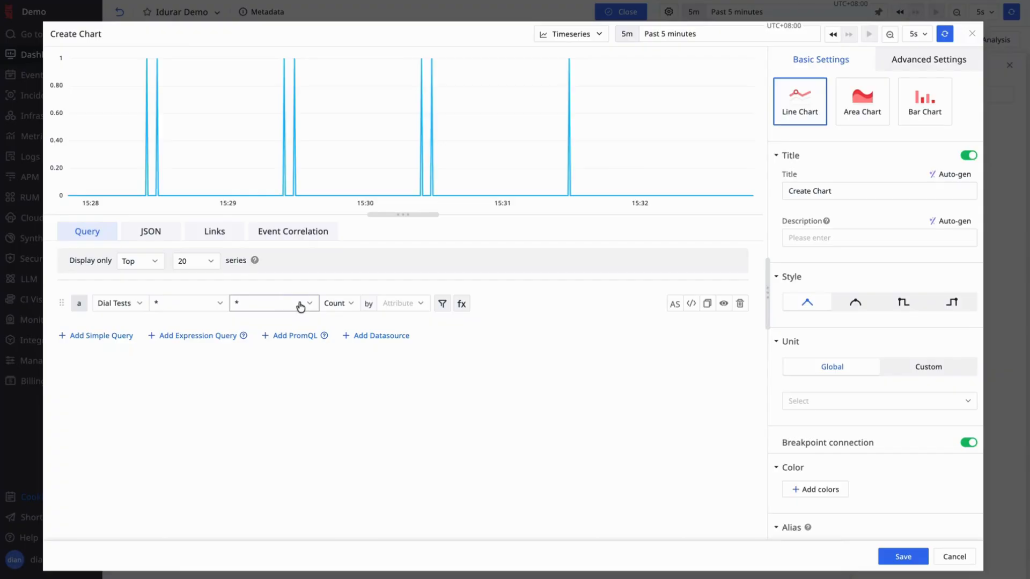
click(406, 301)
text(name)
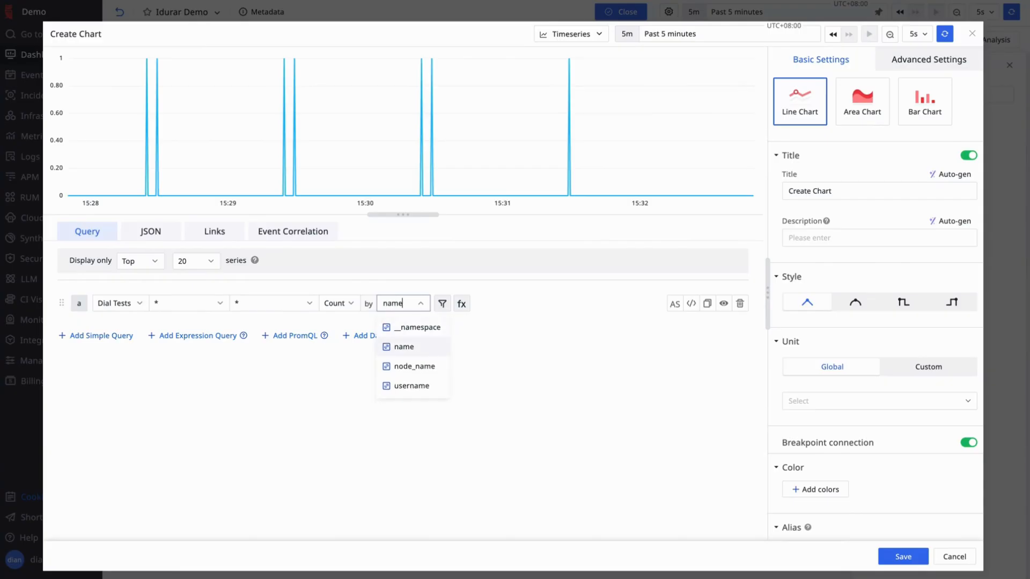
click(405, 346)
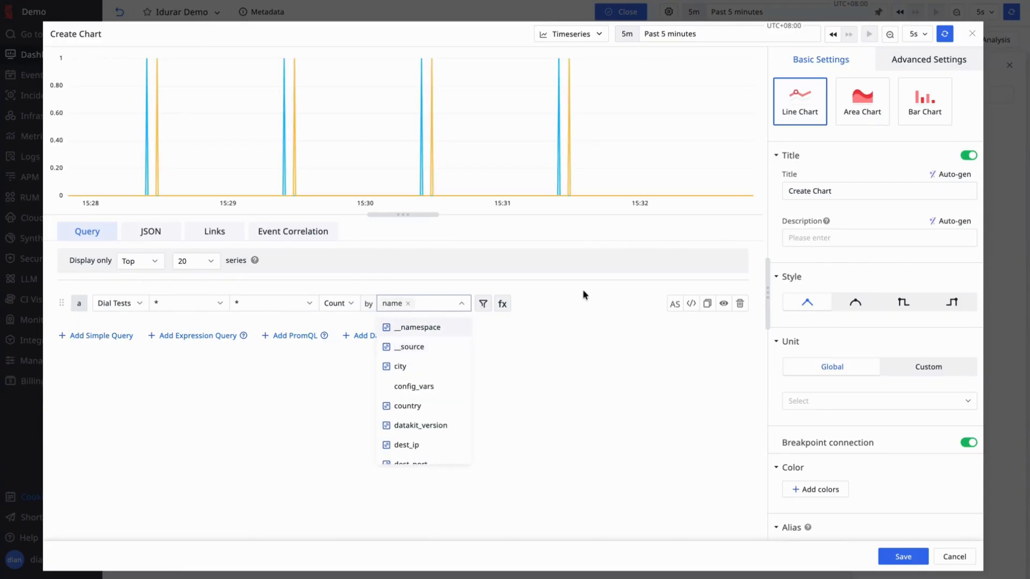
- Add a filter excluding results where status is OK (status != OK)
click(559, 316)
click(483, 304)
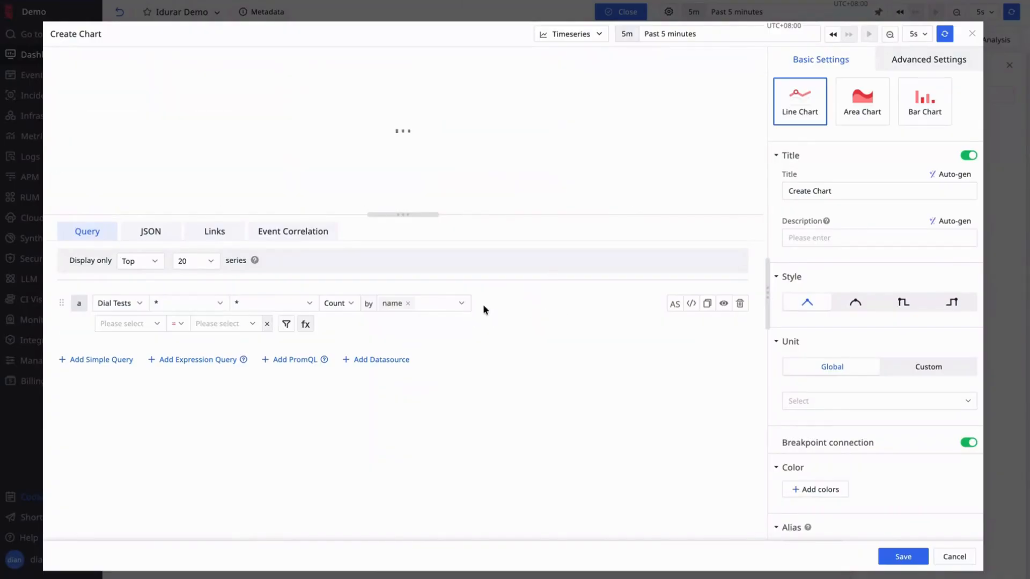
click(154, 324)
text(status)
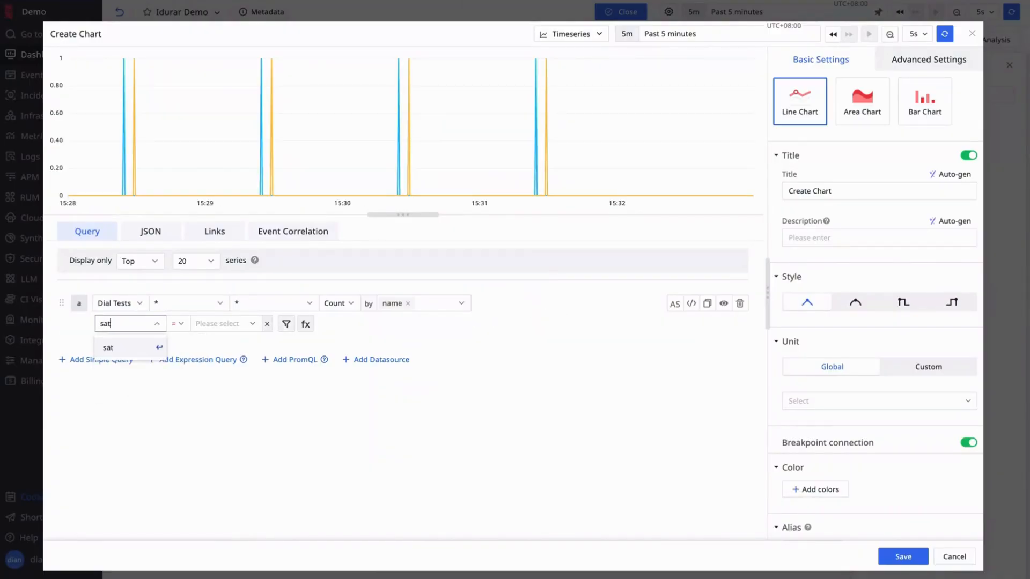
click(129, 347)
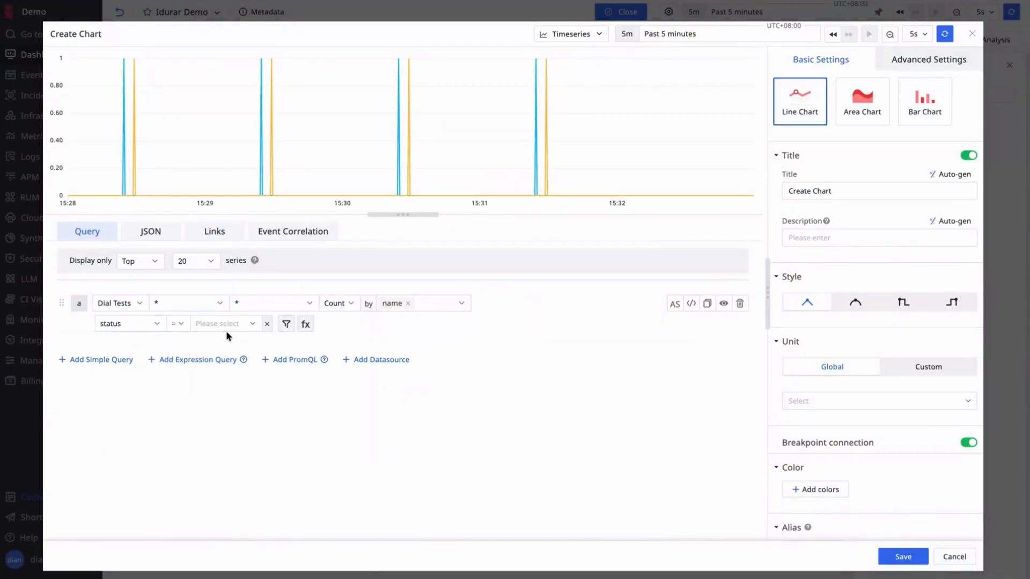
click(178, 323)
click(184, 365)
click(245, 322)
text(OK)
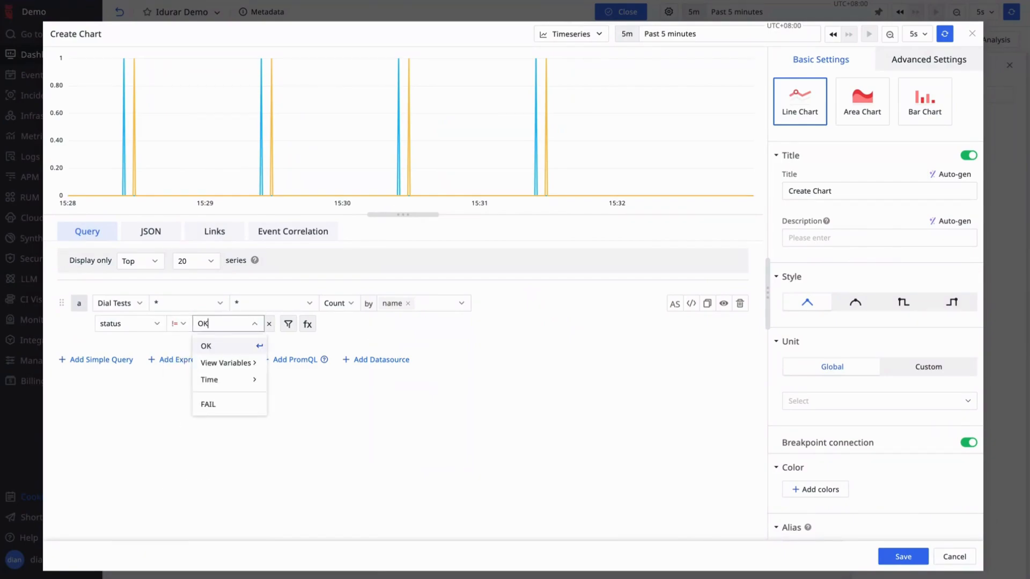
key(Return)
- Add a second filter limiting the chart to name = Idurar List Payments
click(288, 323)
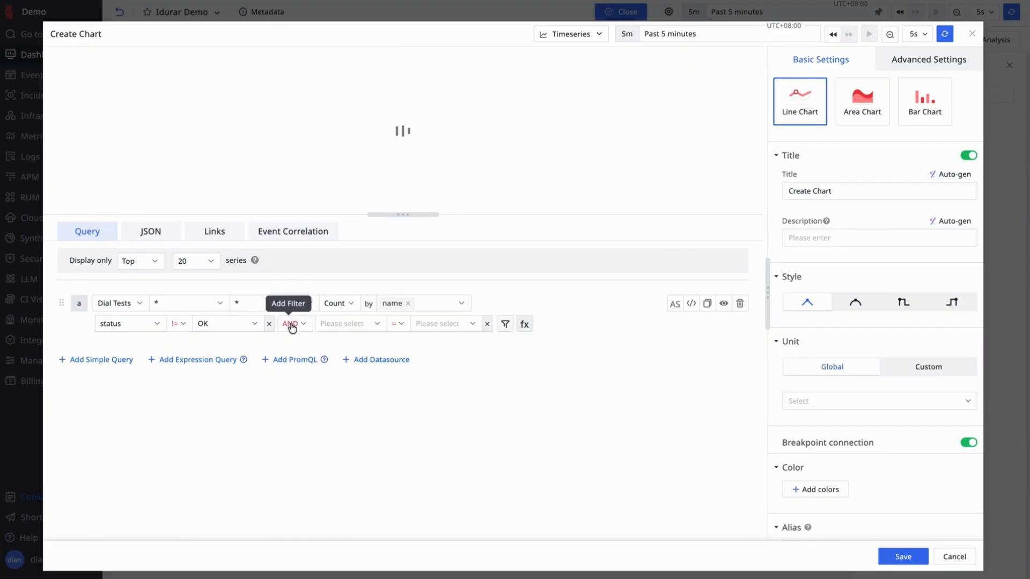
click(350, 325)
text(name)
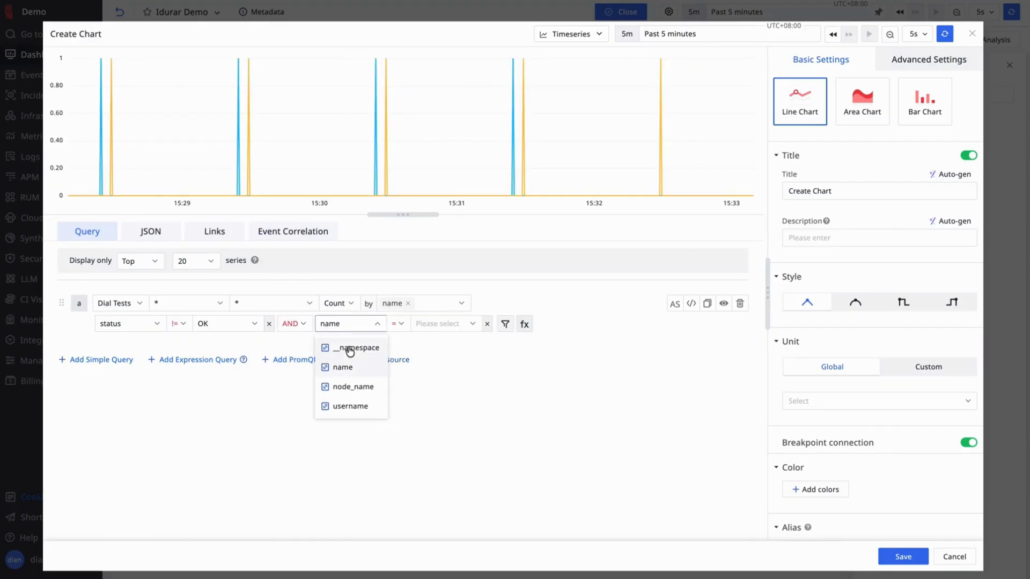
click(349, 365)
click(456, 325)
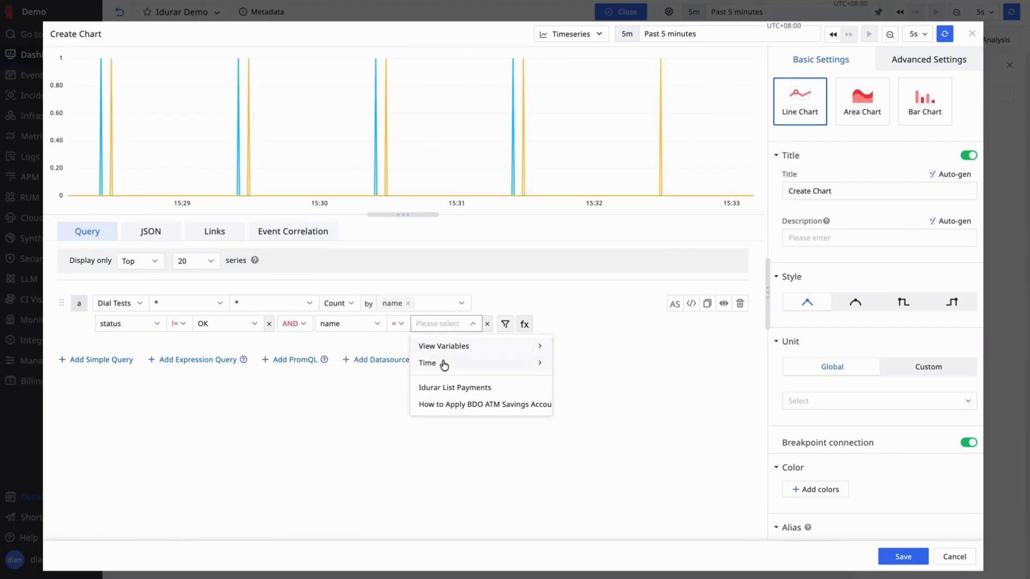
click(455, 388)
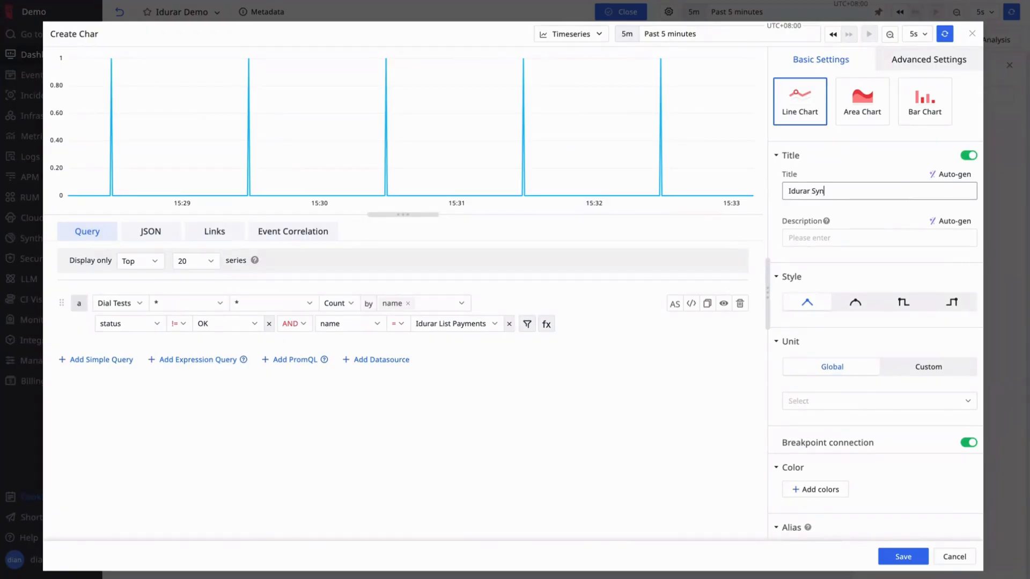
- Finish the title 'Idurar Synthetic Tests Failures', auto-generate its description, and save the chart
text(c Tests Failu)
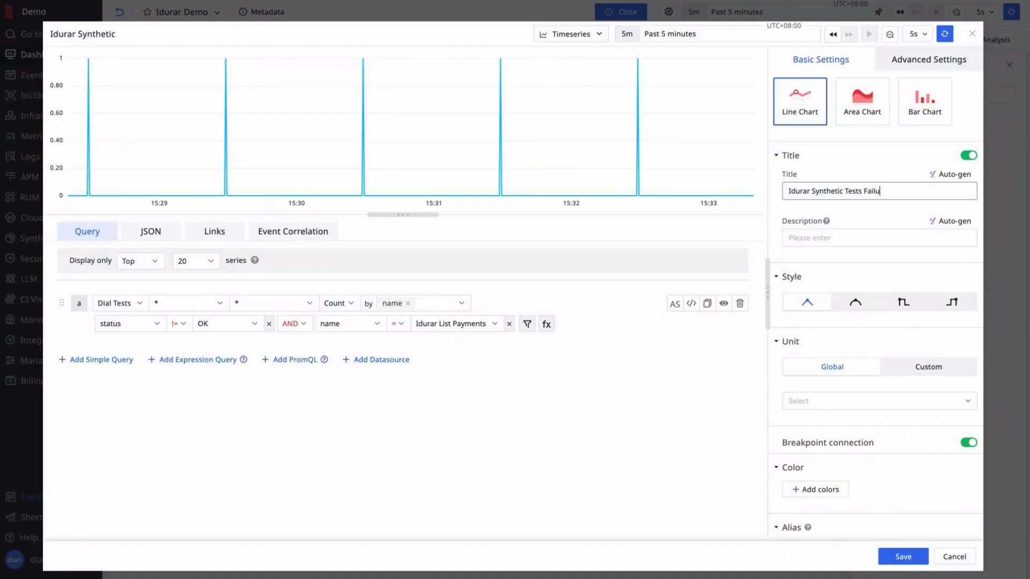
click(951, 222)
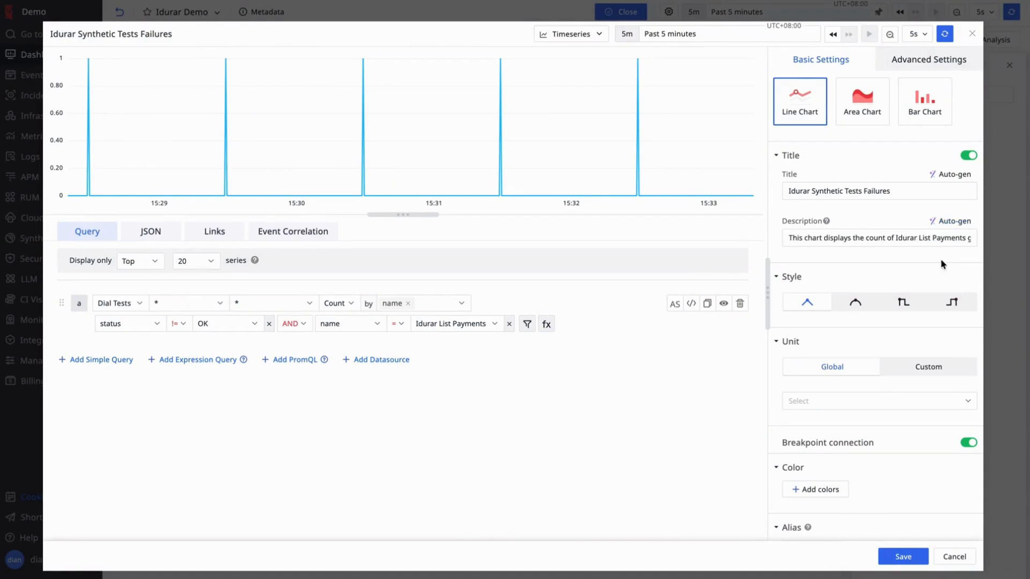
click(912, 558)
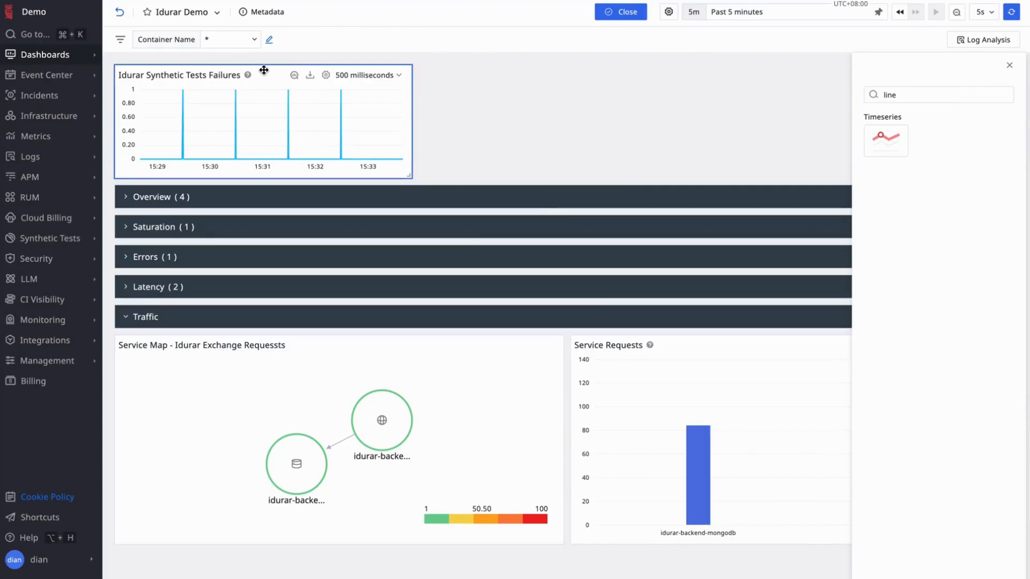
- Move the failures chart into Traffic below the Service Map, enlarge it, and expand Latency
drag(266, 71, 271, 502)
drag(413, 540, 561, 577)
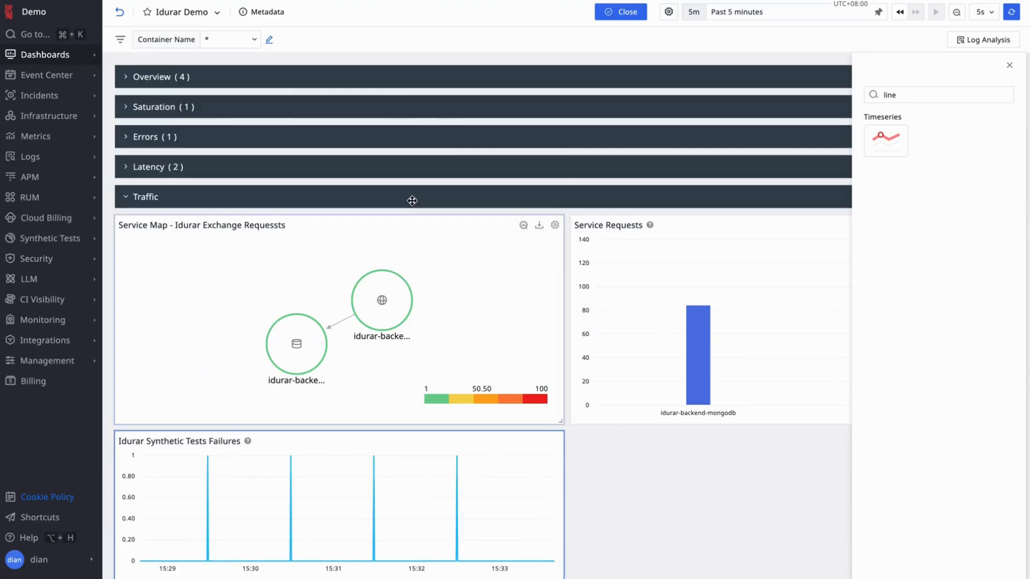
click(194, 170)
- Scroll through the dashboard to review the response-time chart against its Threshold line
scroll(582, 186, down, 6)
scroll(583, 187, up, 1)
scroll(583, 188, up, 4)
scroll(582, 186, down, 3)
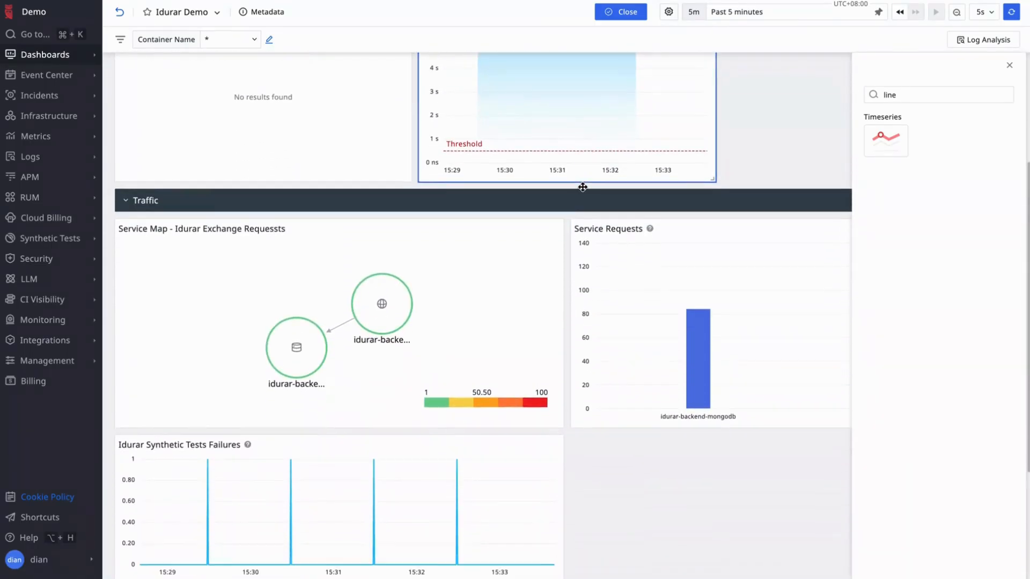
scroll(582, 187, up, 3)
scroll(582, 188, down, 5)
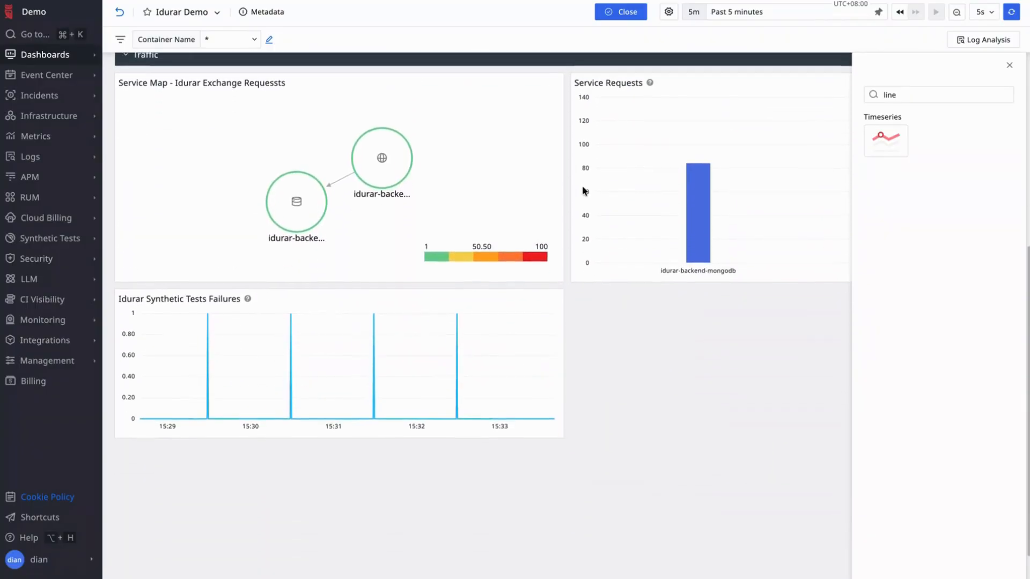
scroll(584, 190, up, 1)
scroll(584, 189, up, 3)
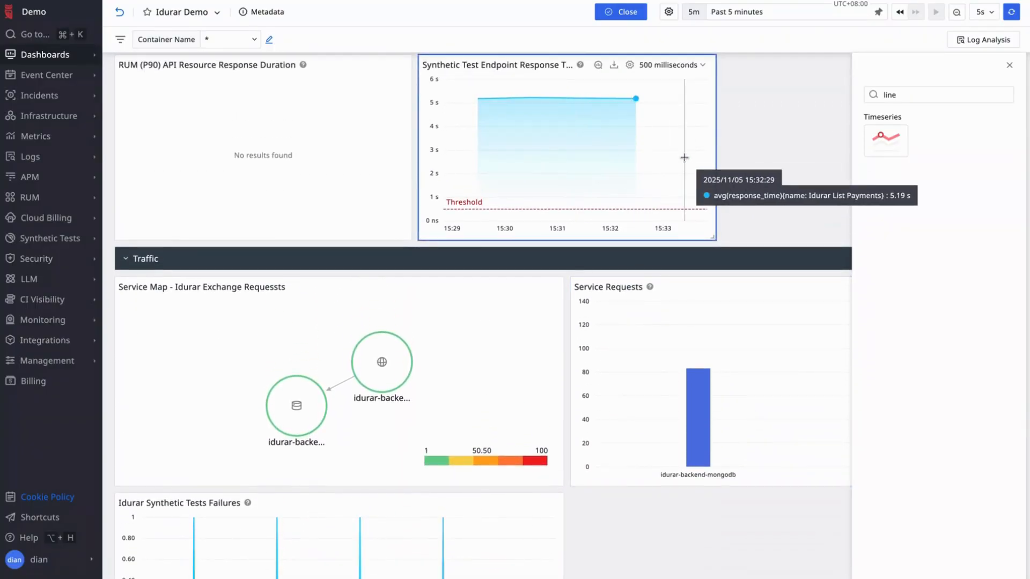
scroll(793, 153, down, 1)
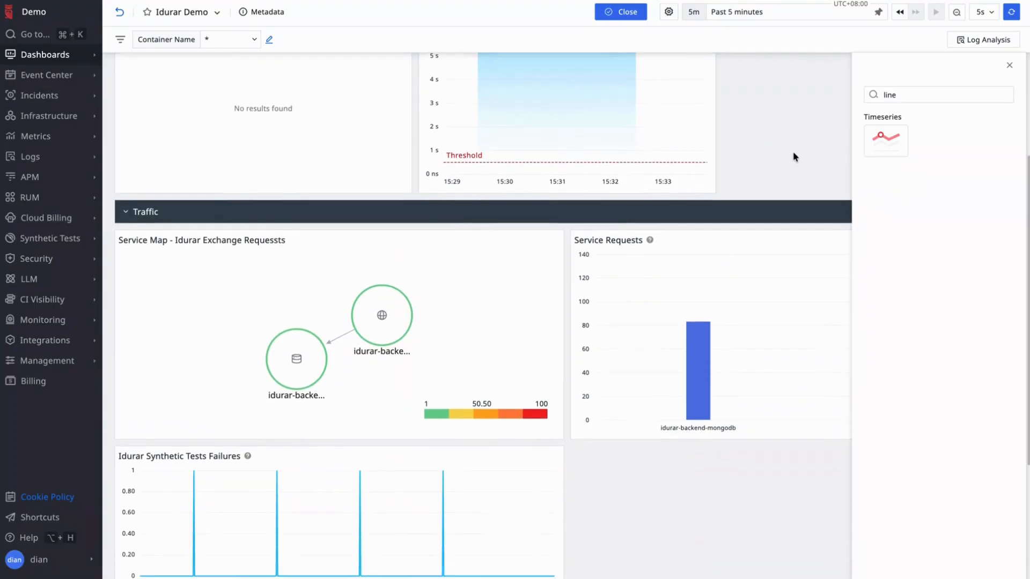
scroll(793, 152, up, 2)
scroll(793, 151, down, 1)
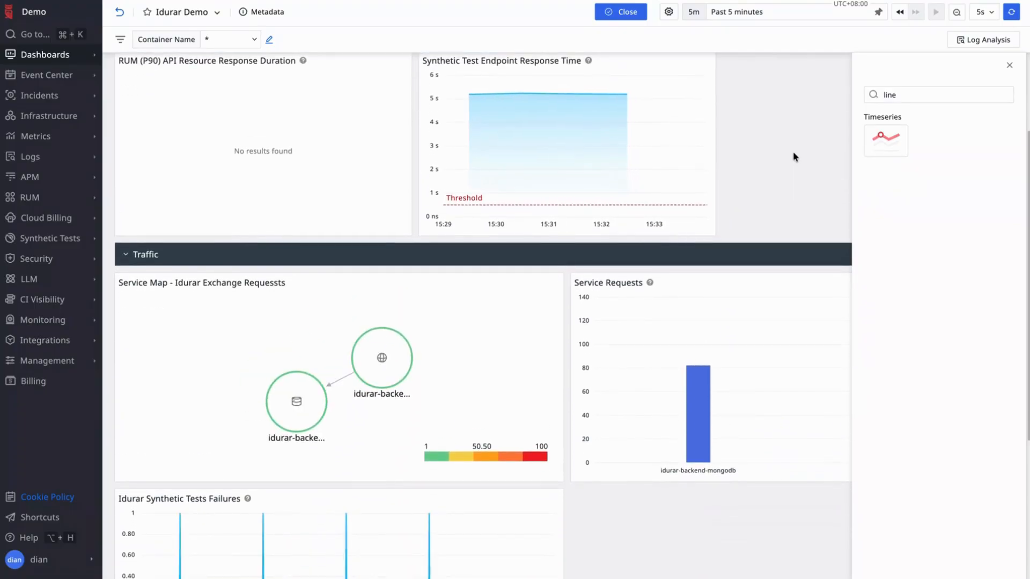
scroll(793, 151, down, 1)
scroll(792, 152, up, 1)
scroll(793, 151, down, 2)
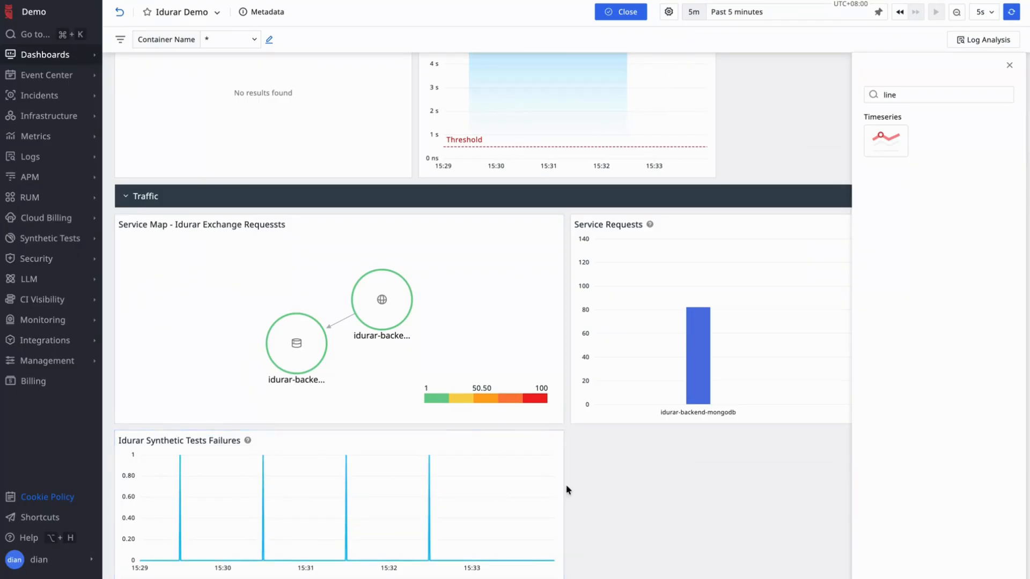
scroll(738, 447, up, 5)
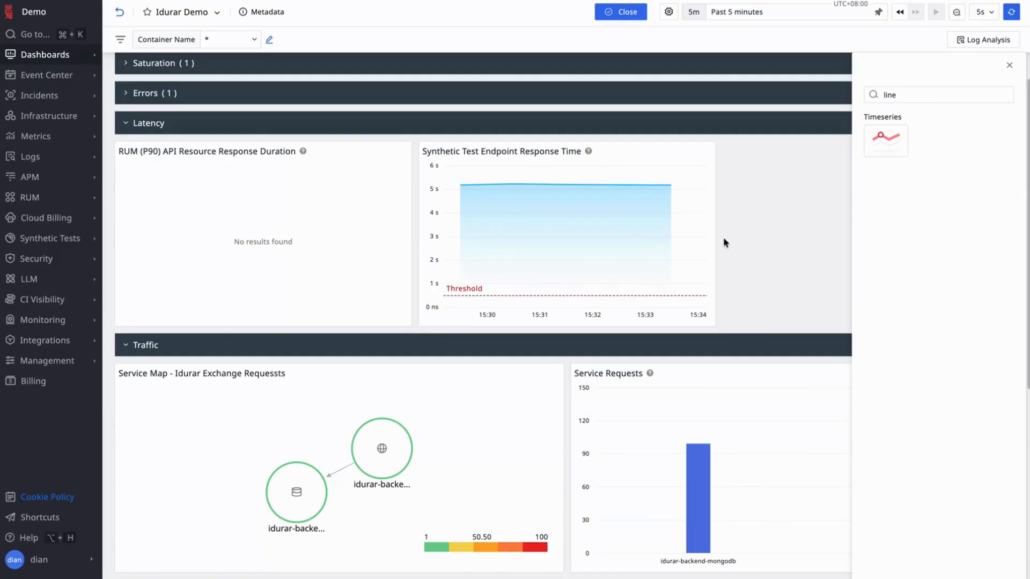
scroll(723, 242, down, 5)
scroll(723, 243, up, 5)
scroll(723, 243, up, 2)
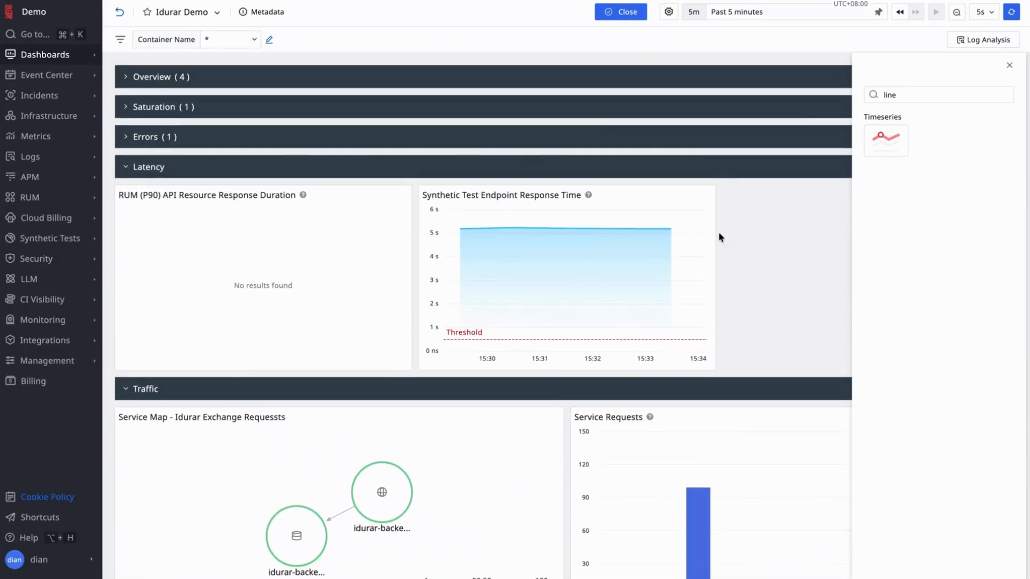